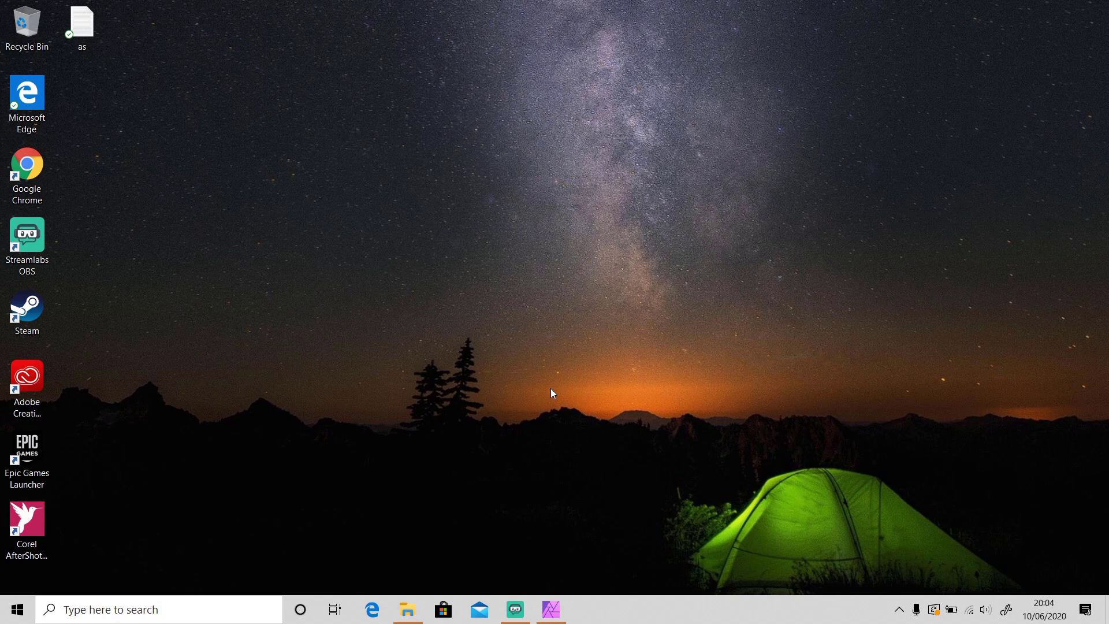
- Switch to Affinity Photo and open the purple sunset, white car and empty road images from the Source folder
click(553, 608)
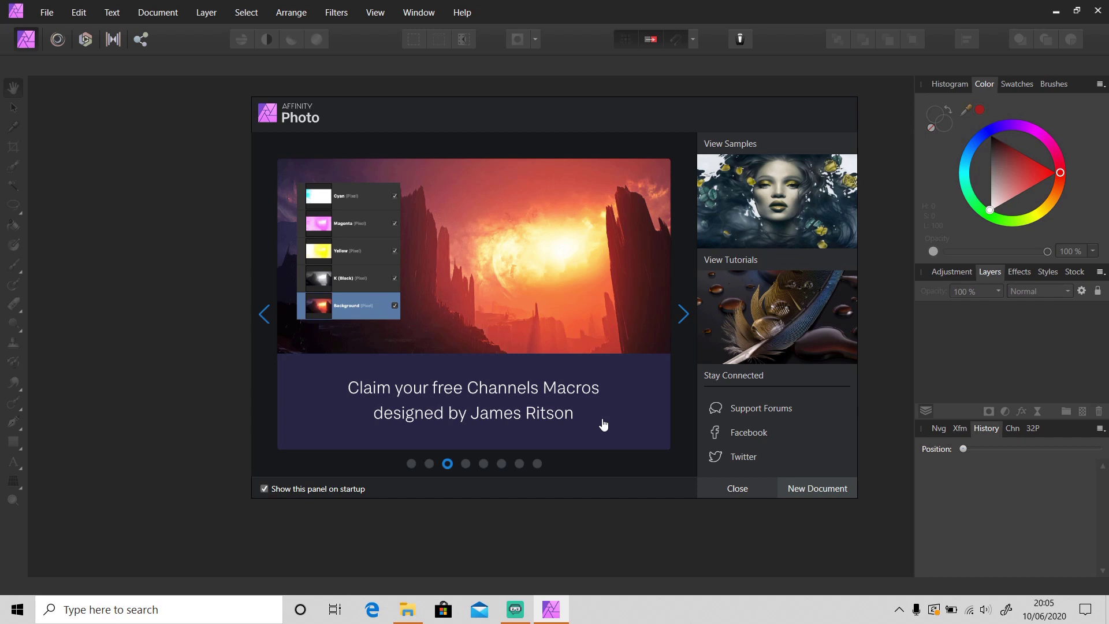
click(406, 611)
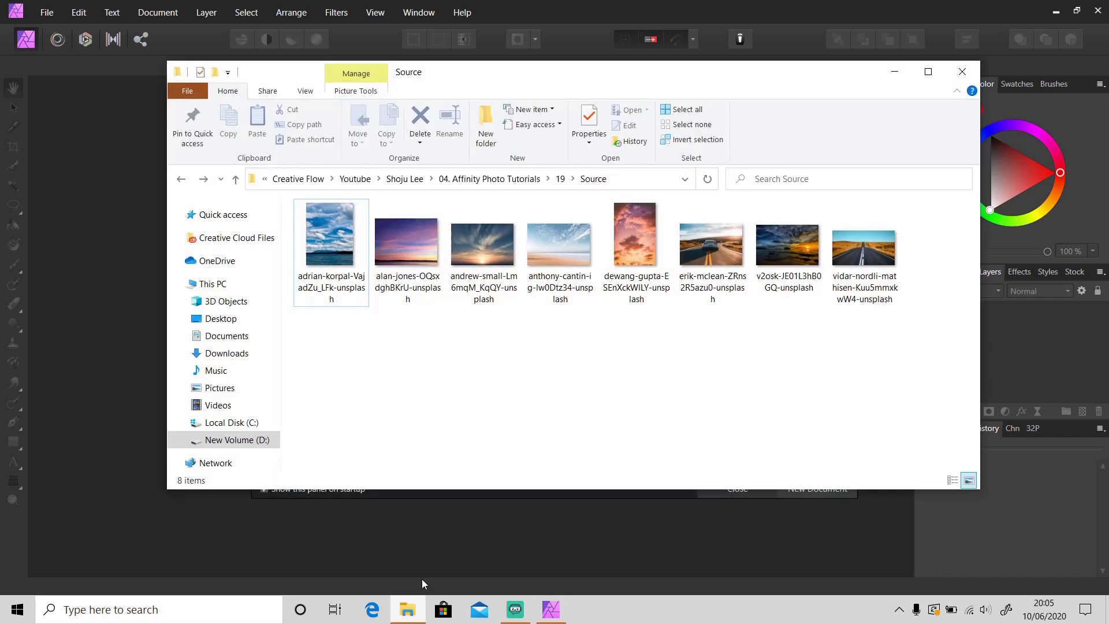
click(405, 271)
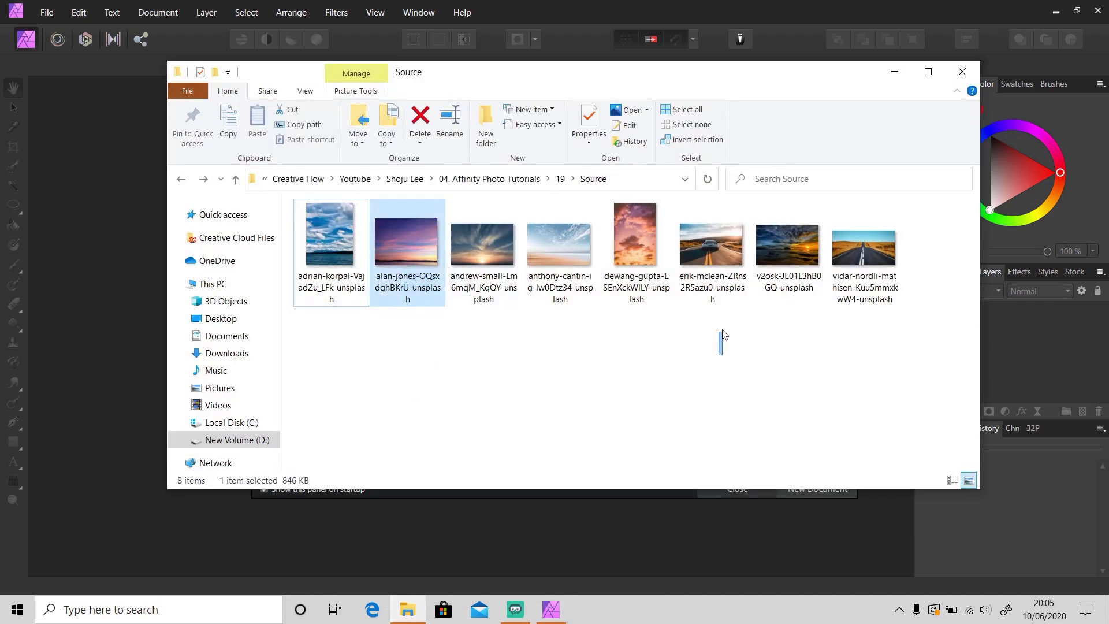
drag(723, 334, 716, 220)
drag(878, 324, 1031, 504)
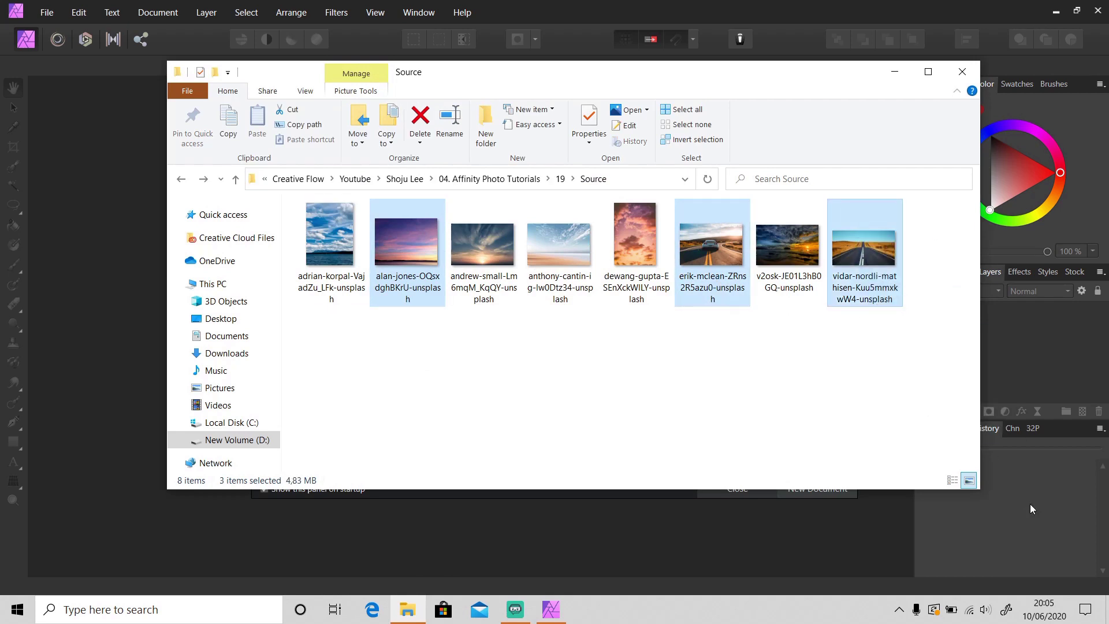
click(787, 17)
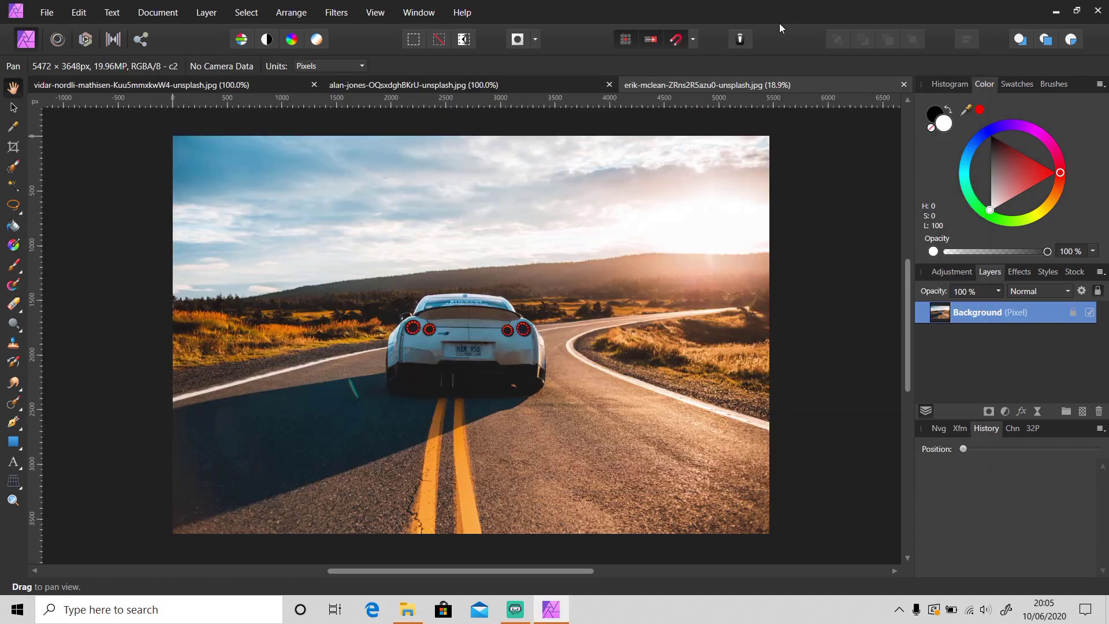
- Unlock the background layer of the empty road photo
click(180, 86)
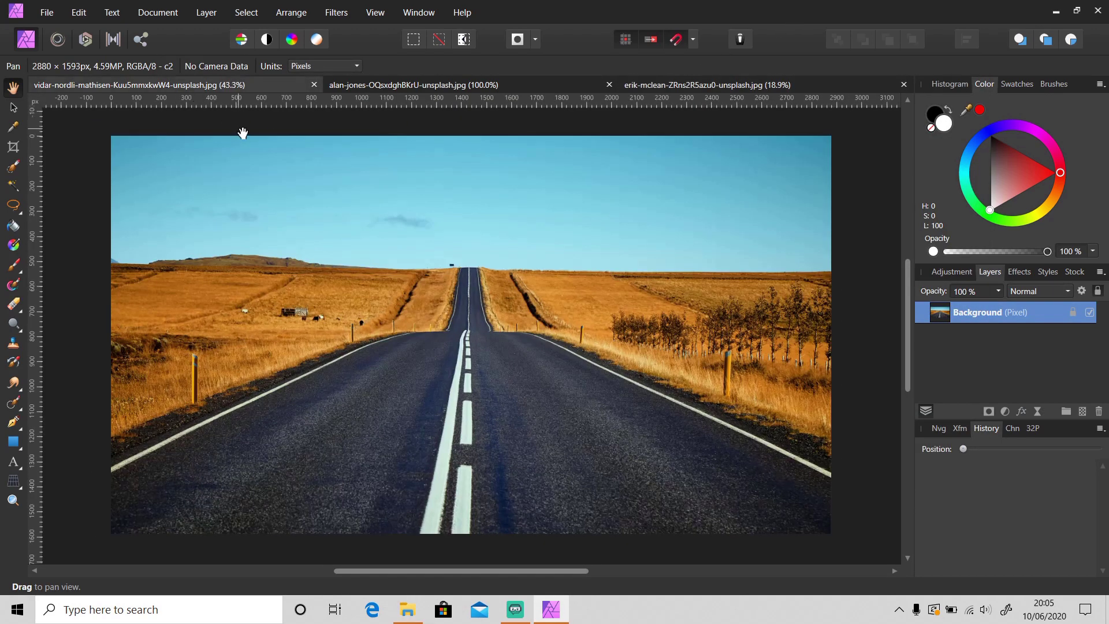
click(1072, 313)
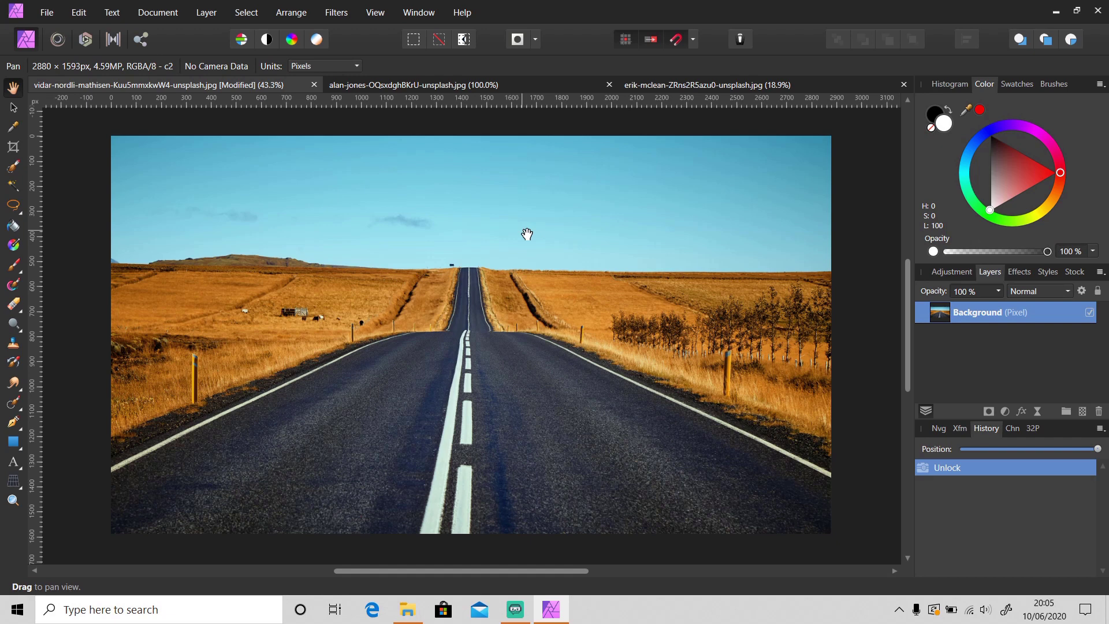
key(w)
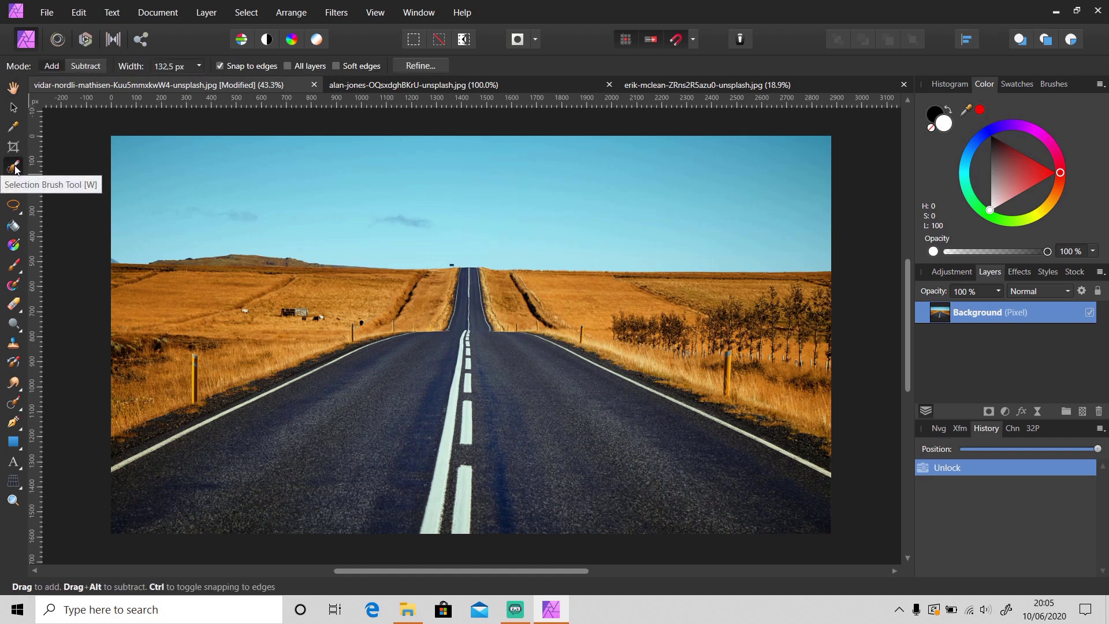
- Try erasing strips of the blue sky with the Erase Brush and undo the stroke
key(e)
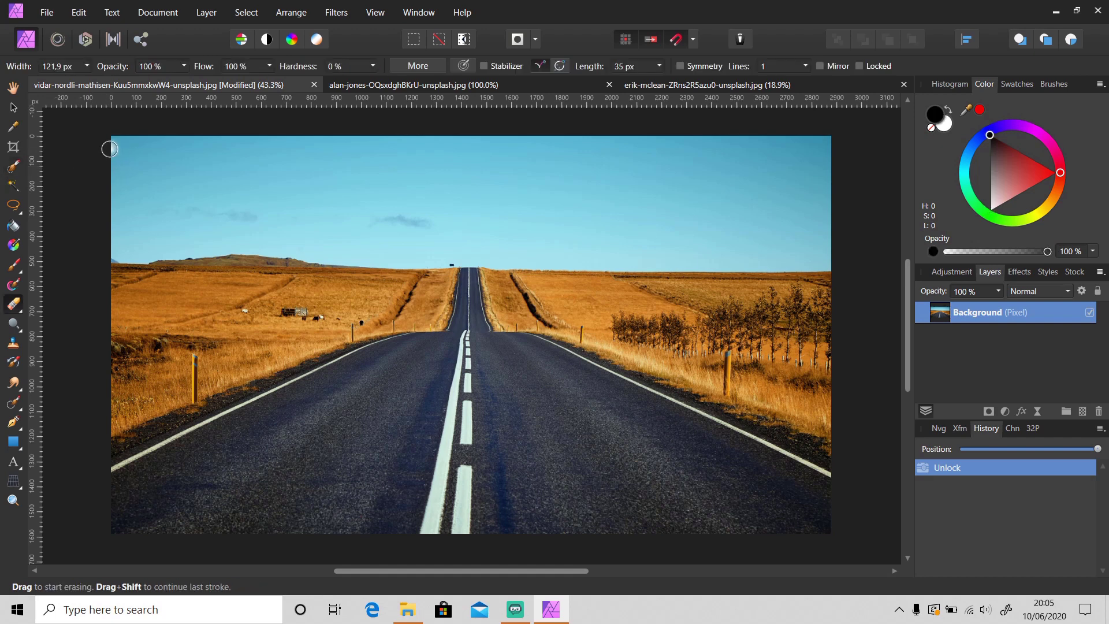
mouse_move(109, 146)
mouse_down()
mouse_move(380, 177)
mouse_move(182, 168)
mouse_move(383, 159)
mouse_up()
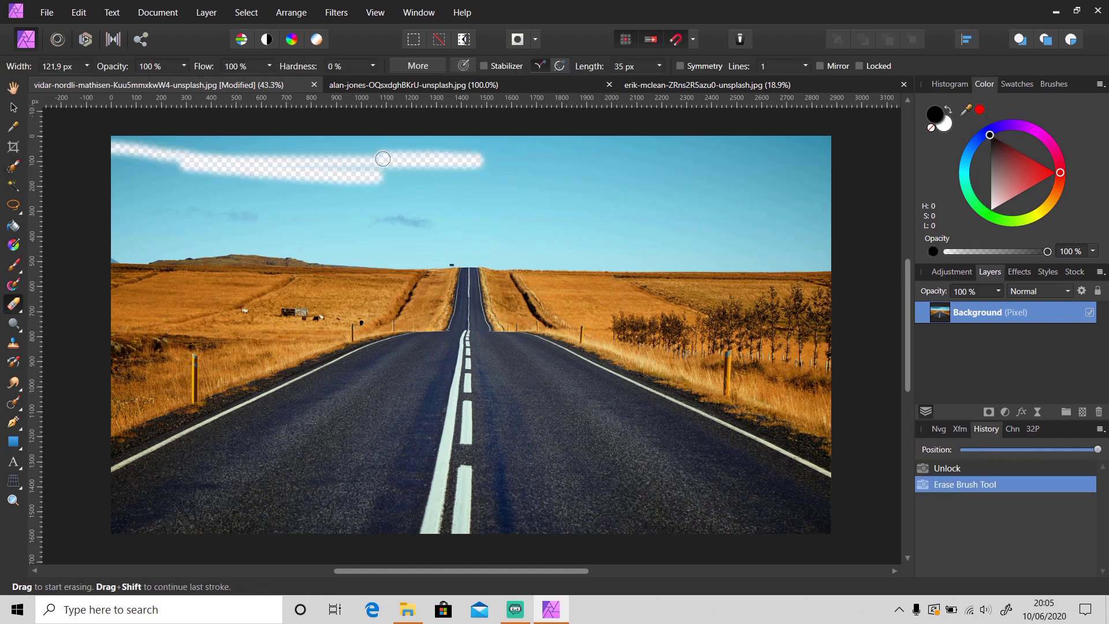
key(ctrl+z)
- Select the whole blue sky above the horizon with the Selection Brush, delete it and clear the selection
key(w)
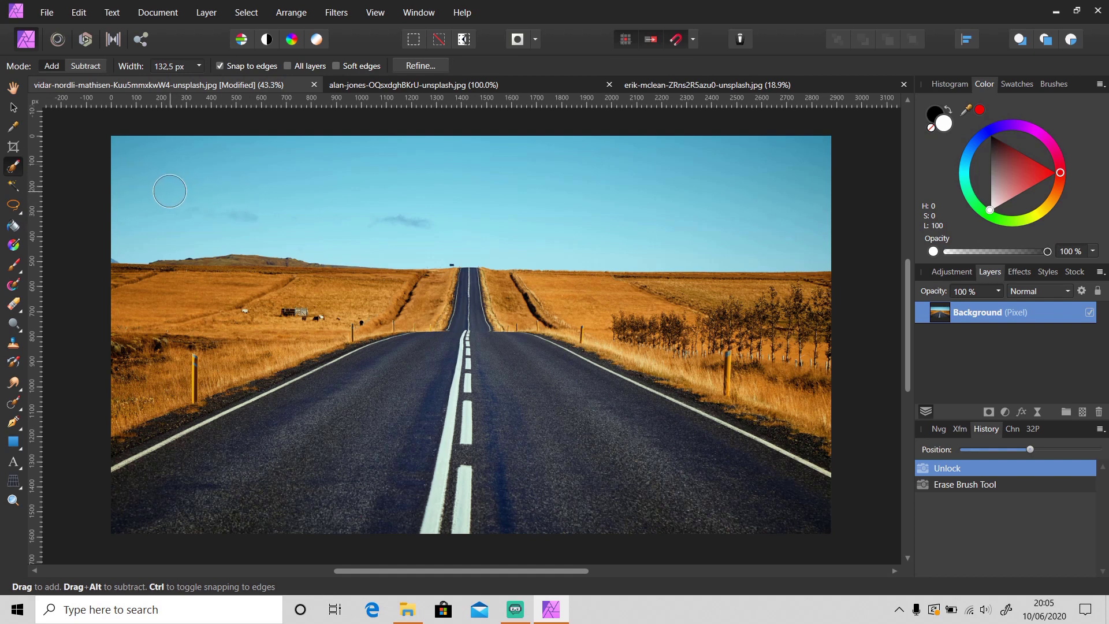
mouse_move(170, 191)
mouse_down()
mouse_move(234, 203)
mouse_move(738, 181)
mouse_move(730, 185)
mouse_up()
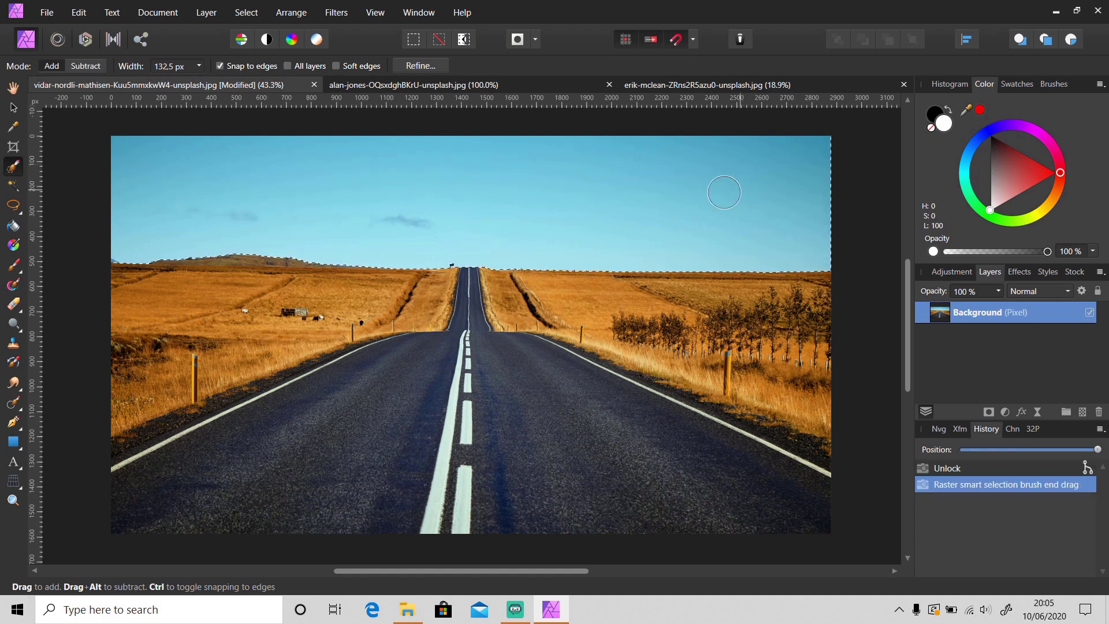
click(451, 250)
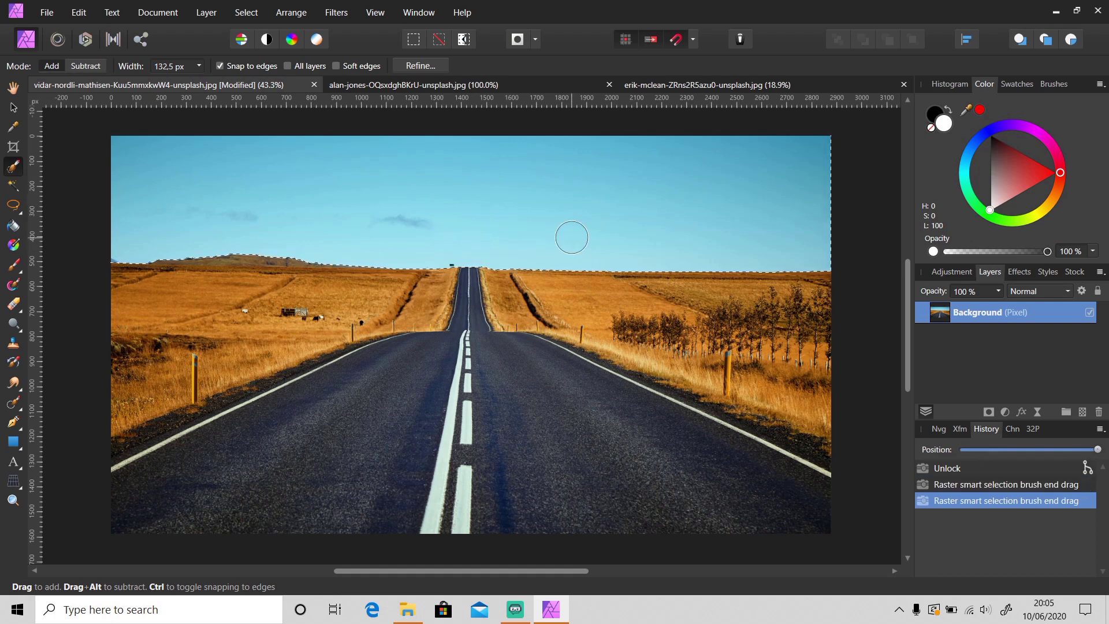
key(Delete)
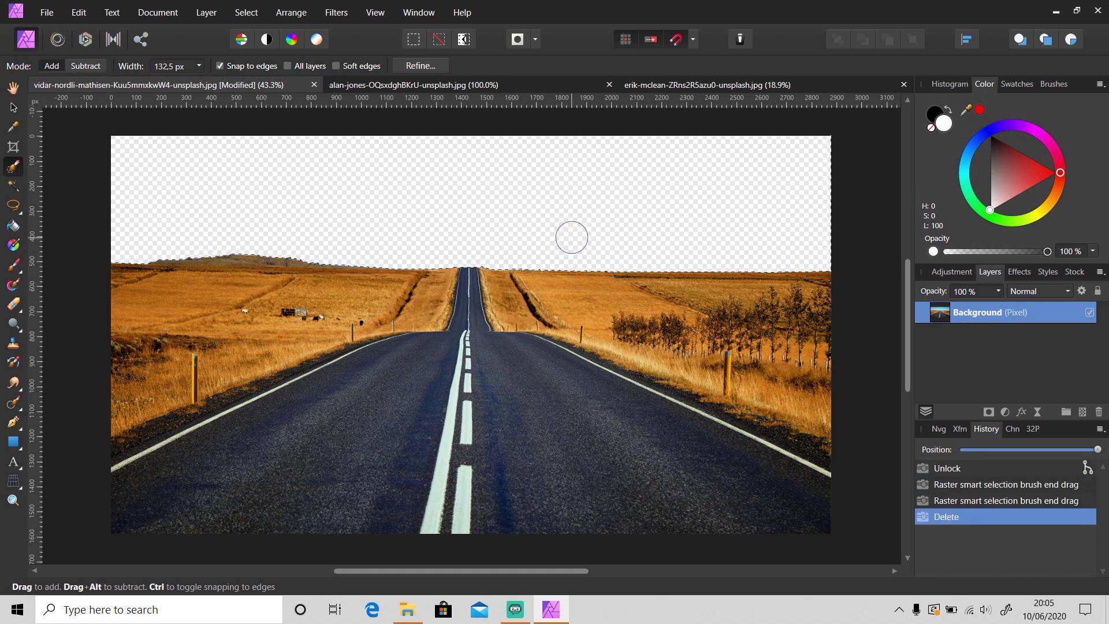
key(ctrl+d)
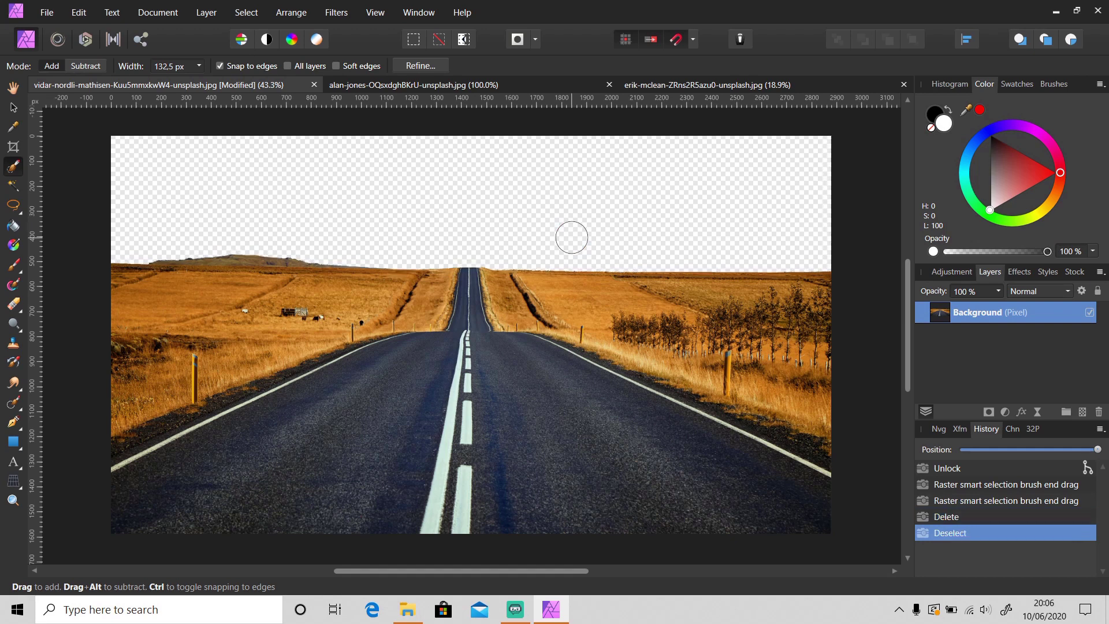
- Copy the purple sunset image and paste it into the road photo's document
click(471, 88)
key(h)
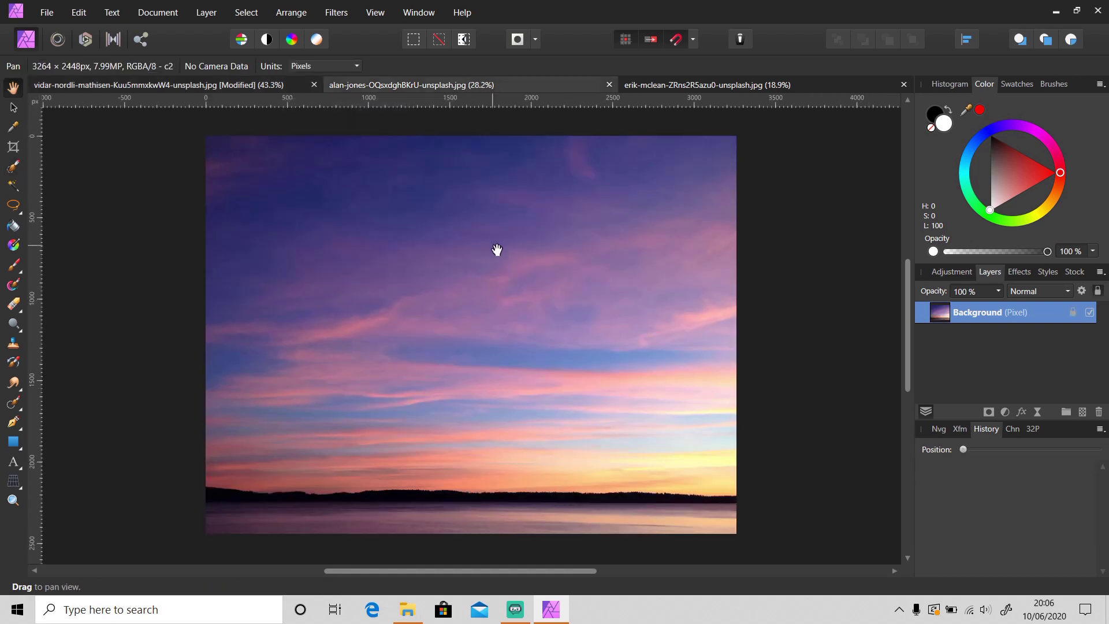
key(v)
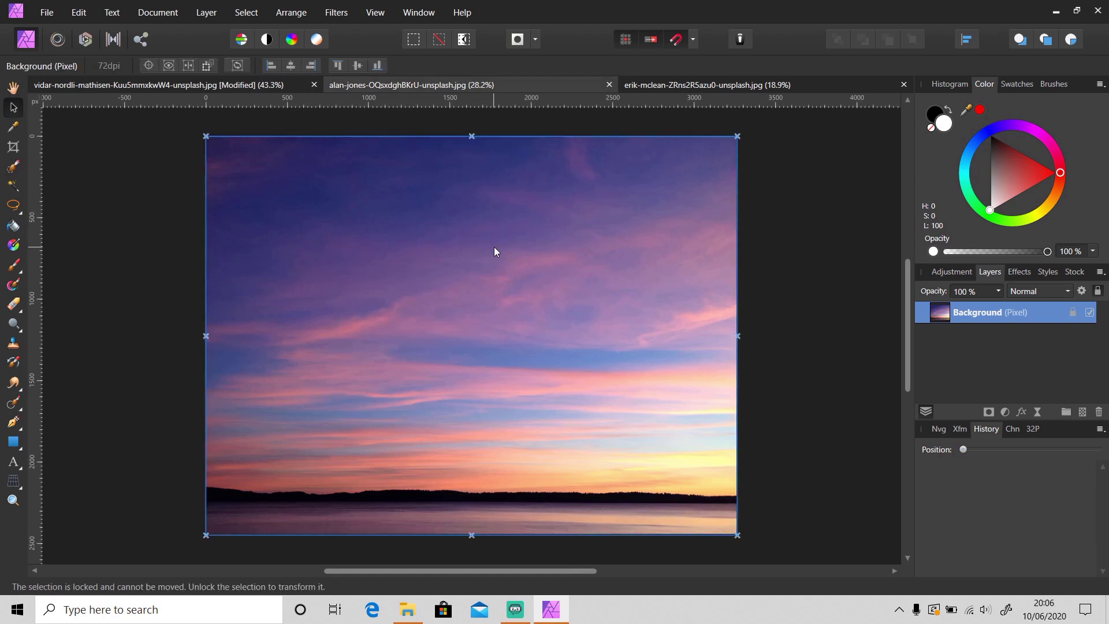
key(ctrl+c)
click(246, 85)
key(ctrl+v)
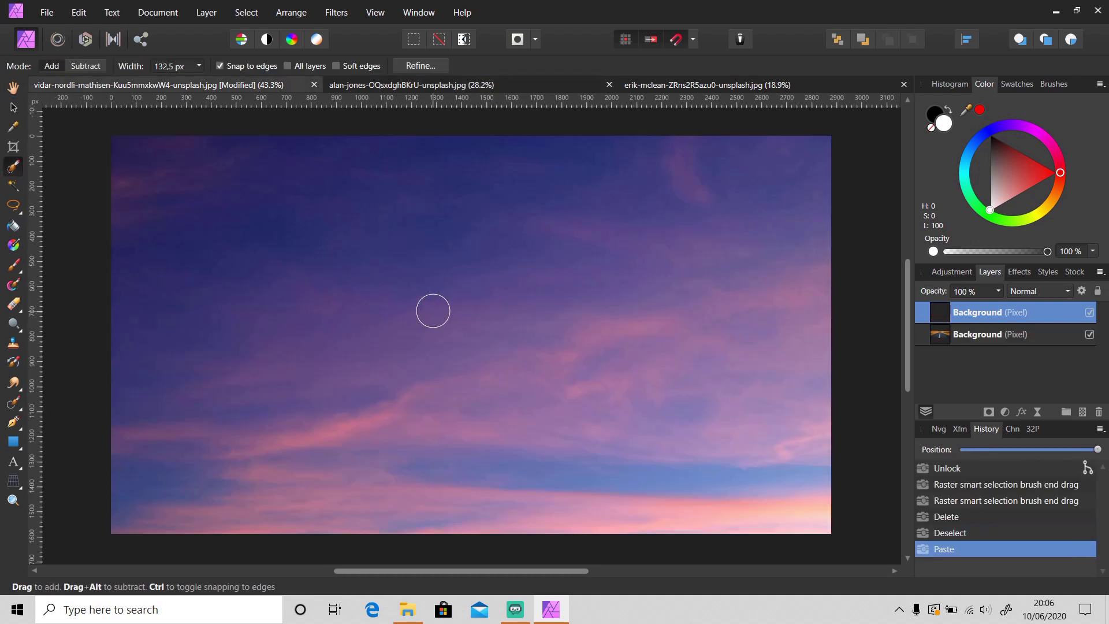
- Place the pasted sunset layer beneath the road layer and clear the layer selection
drag(996, 321, 1001, 356)
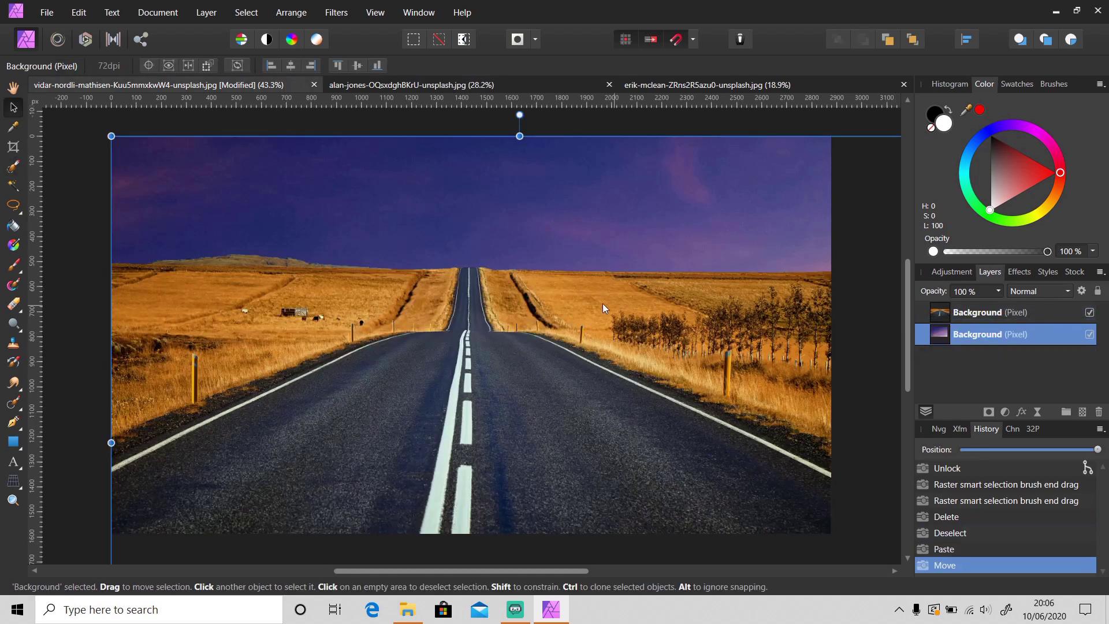
scroll(689, 237, down, 1)
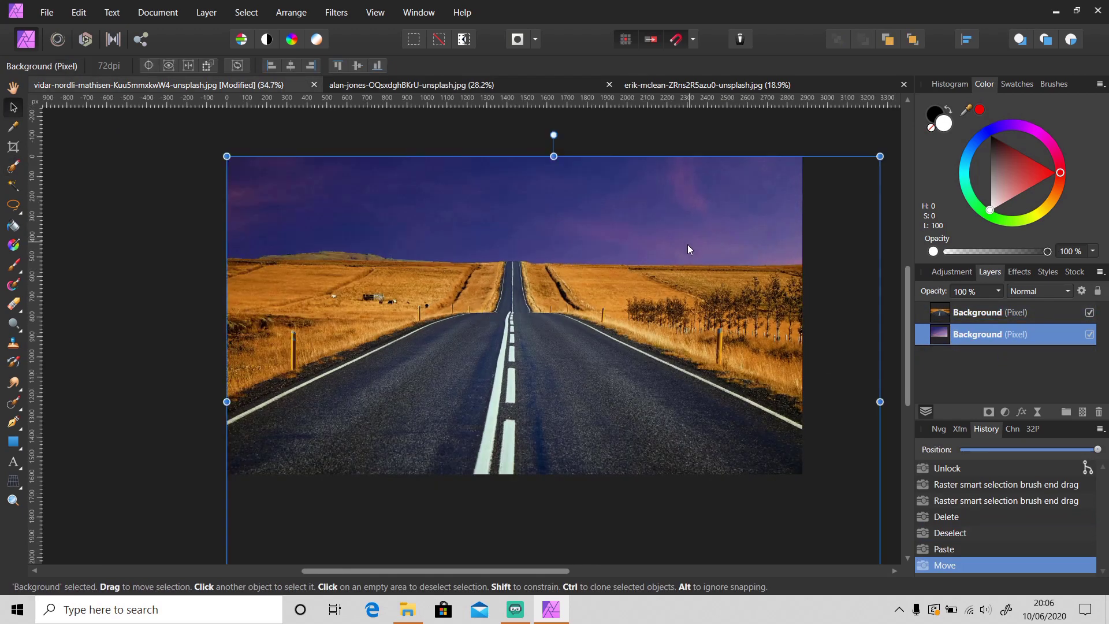
click(153, 331)
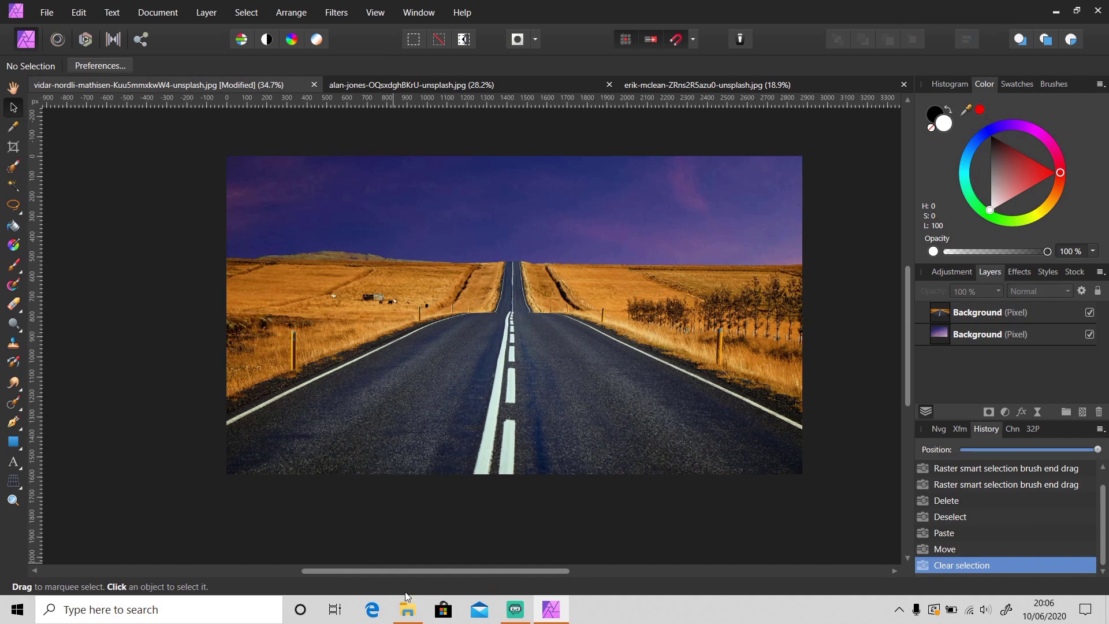
- Look over the alternative sky images in the Source folder and return to Affinity Photo
click(407, 610)
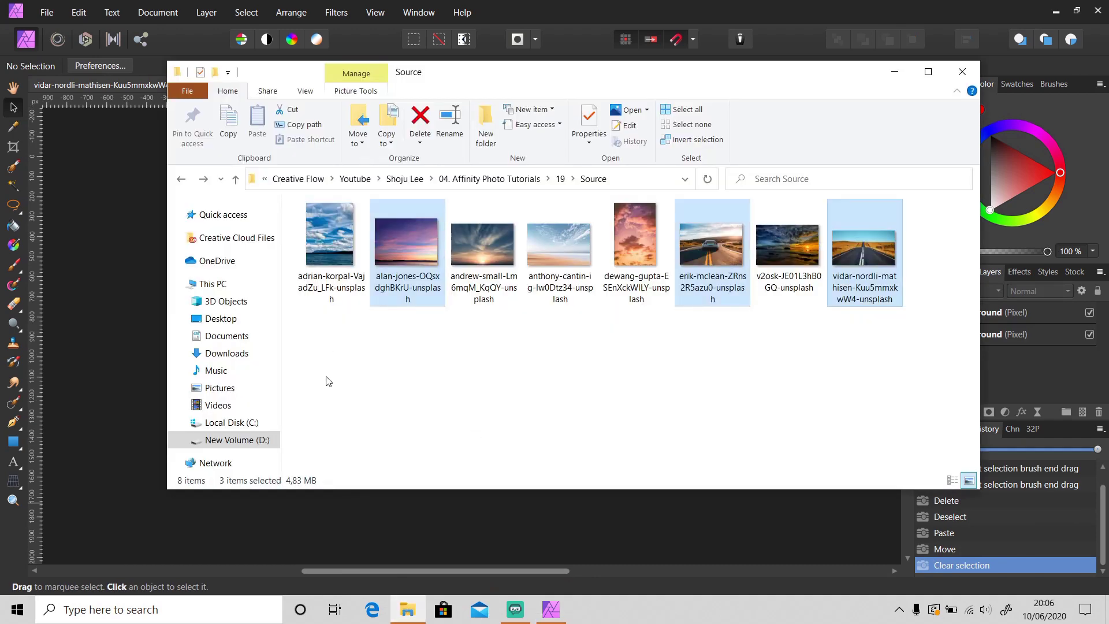
drag(326, 381, 341, 274)
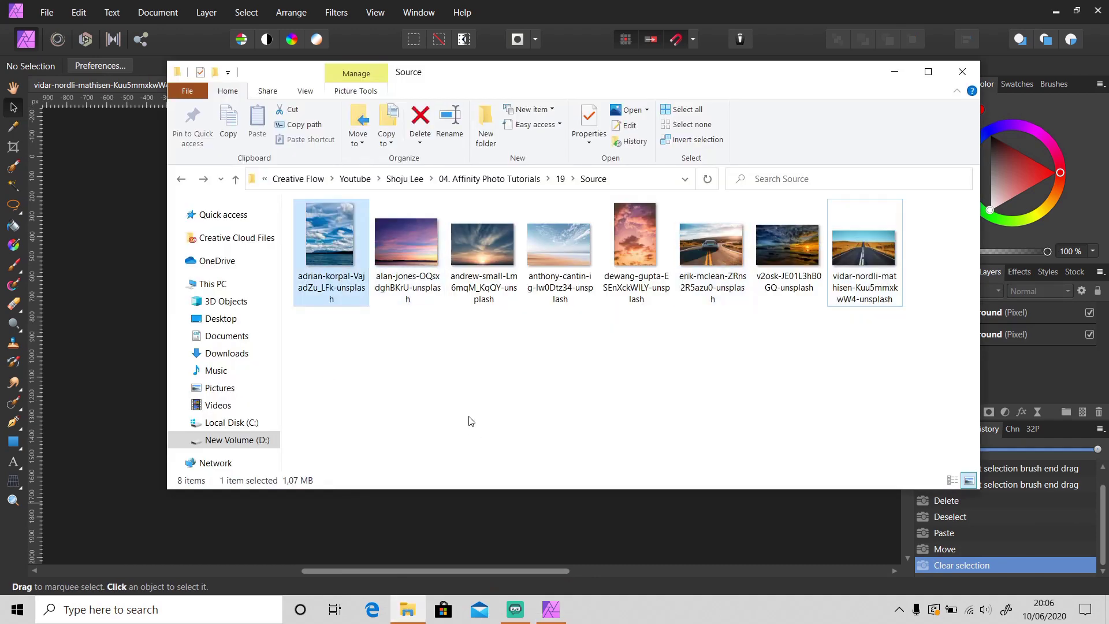
drag(477, 391, 556, 272)
drag(805, 360, 783, 255)
drag(572, 362, 481, 241)
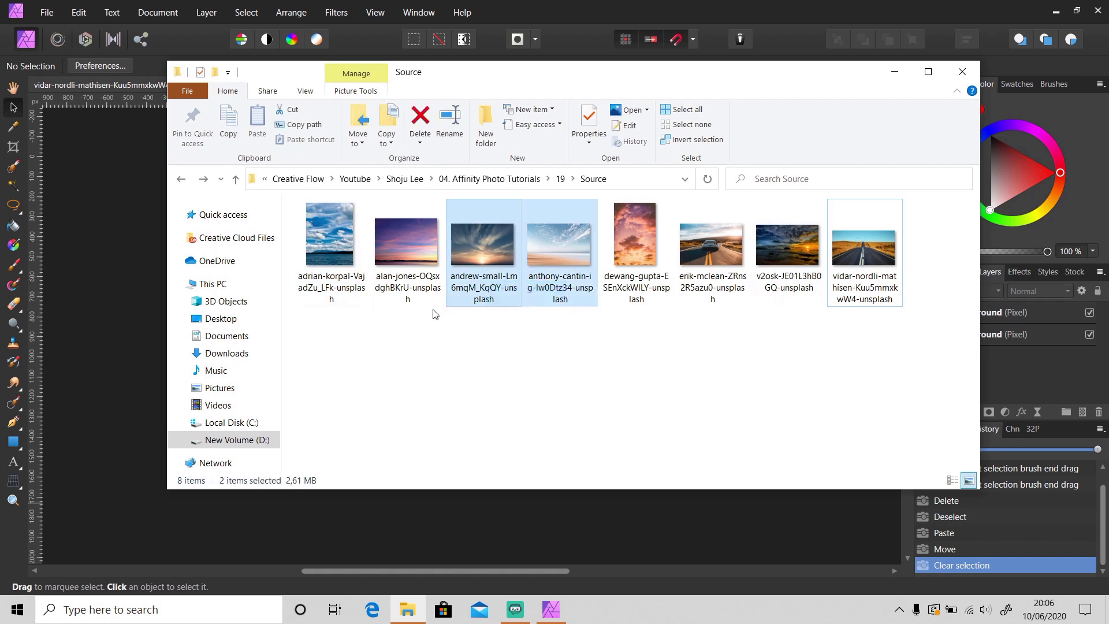
drag(336, 338, 340, 280)
click(605, 12)
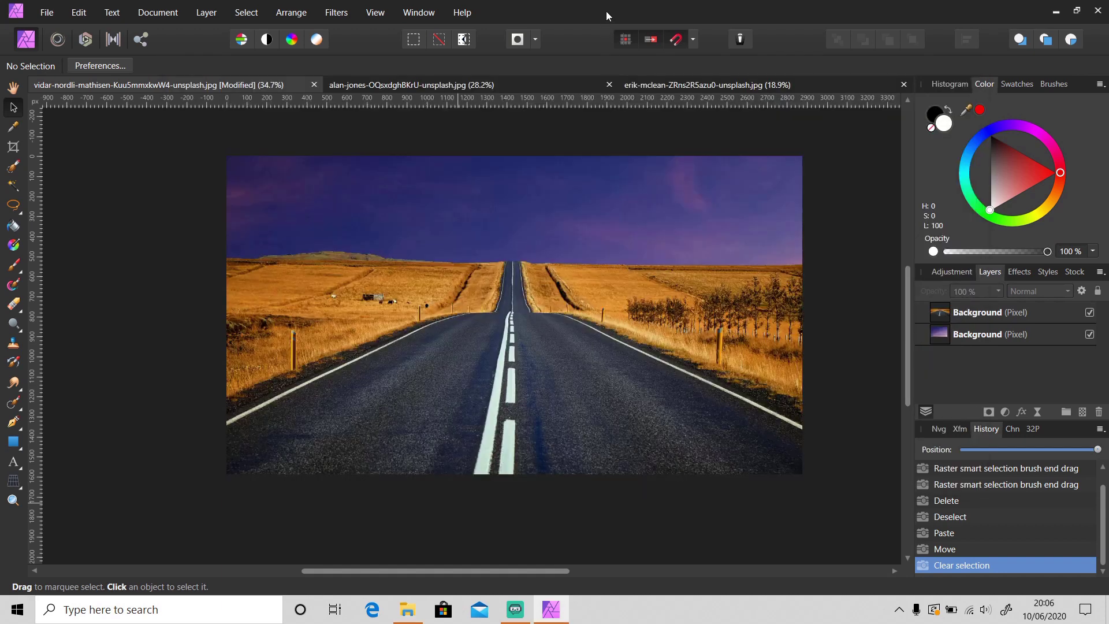
- Scale the sunset layer to the road photo's width and move it up so its pink and yellow clouds sit above the horizon
click(647, 221)
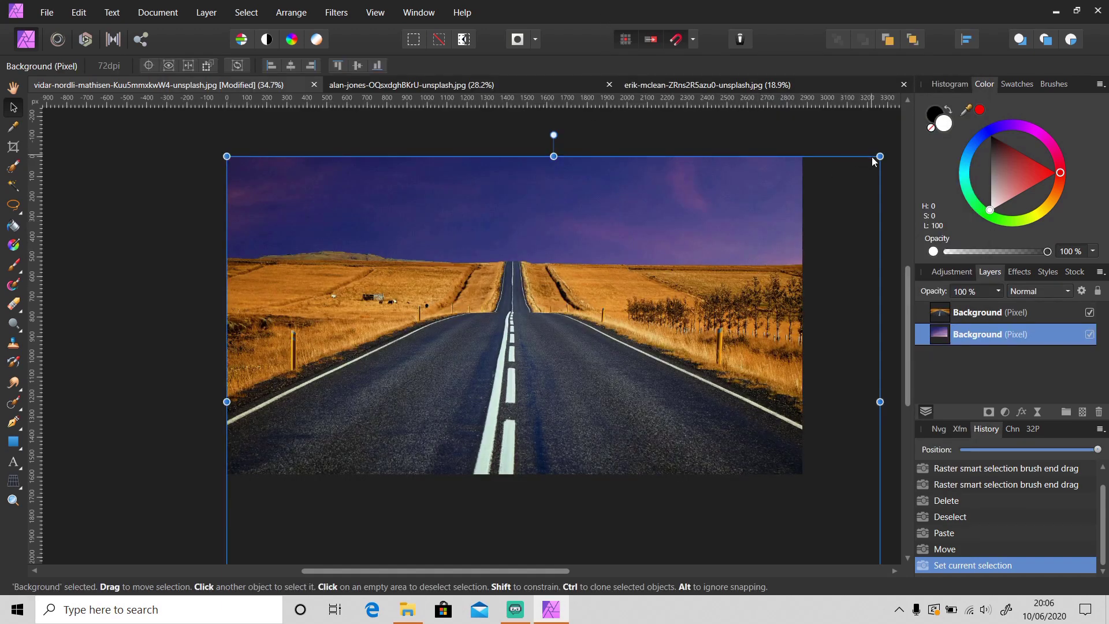
drag(878, 157, 796, 215)
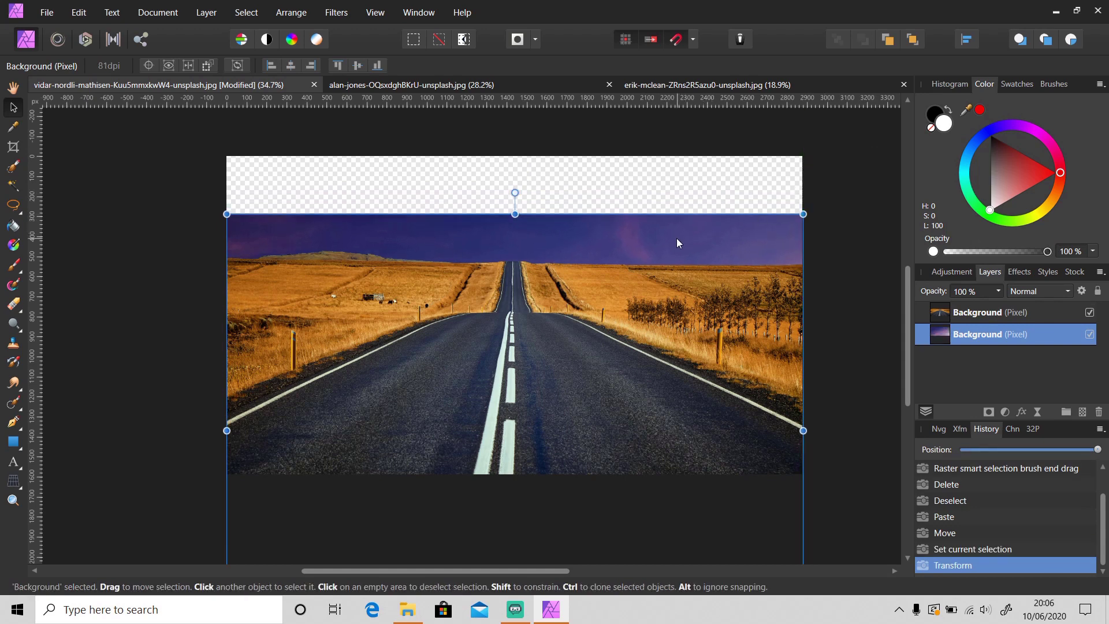
drag(677, 240, 678, 176)
drag(665, 496, 675, 244)
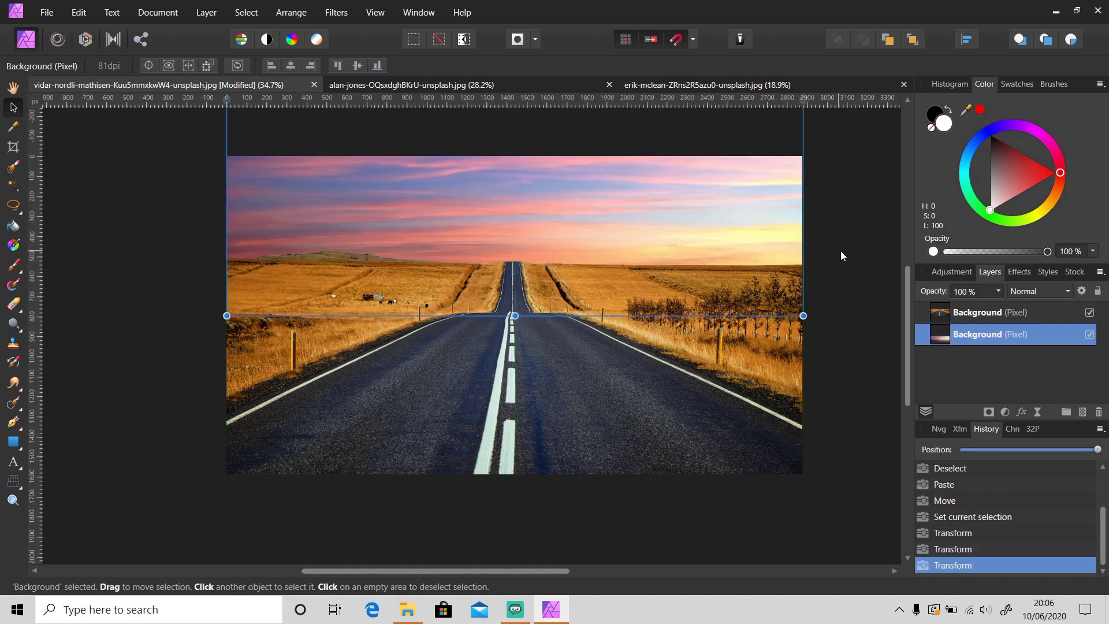
click(875, 243)
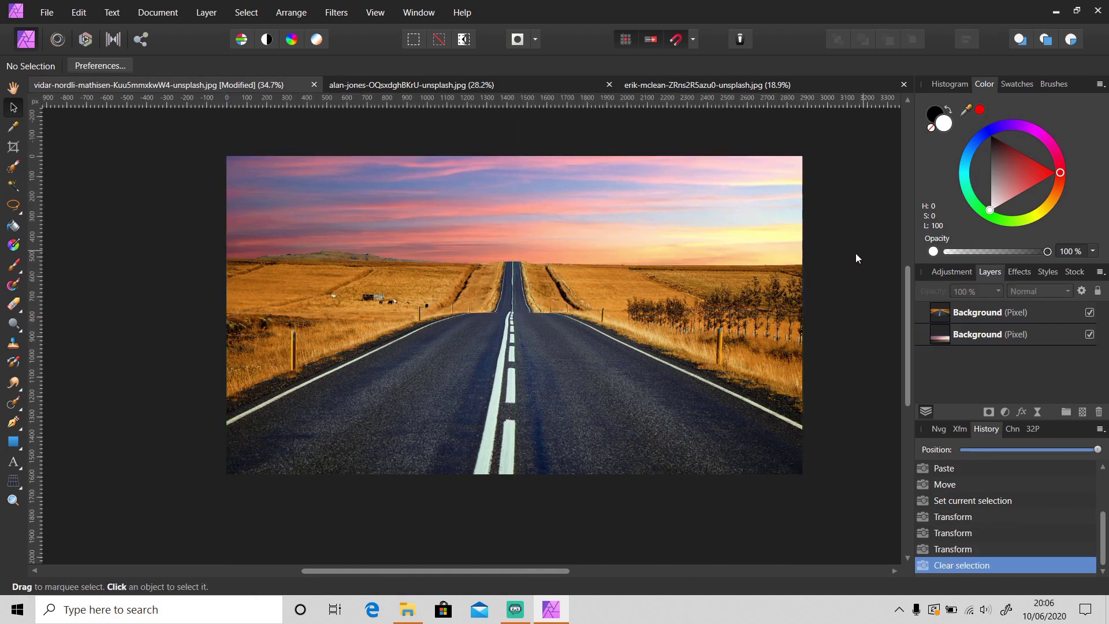
- Close the sunset image's document and return to the road composite
click(521, 85)
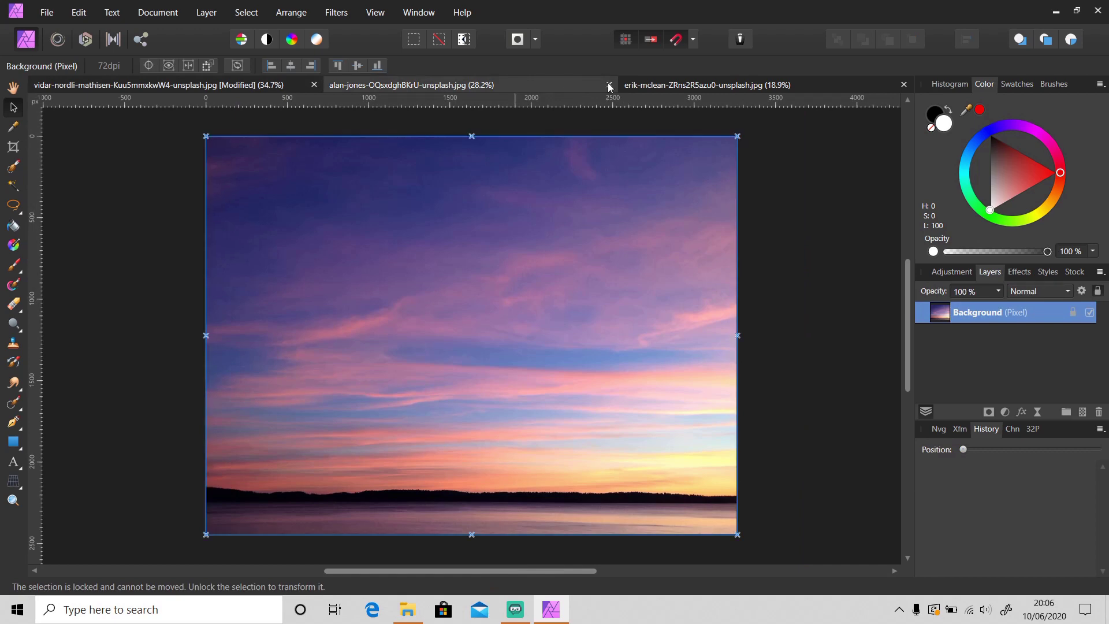
click(609, 84)
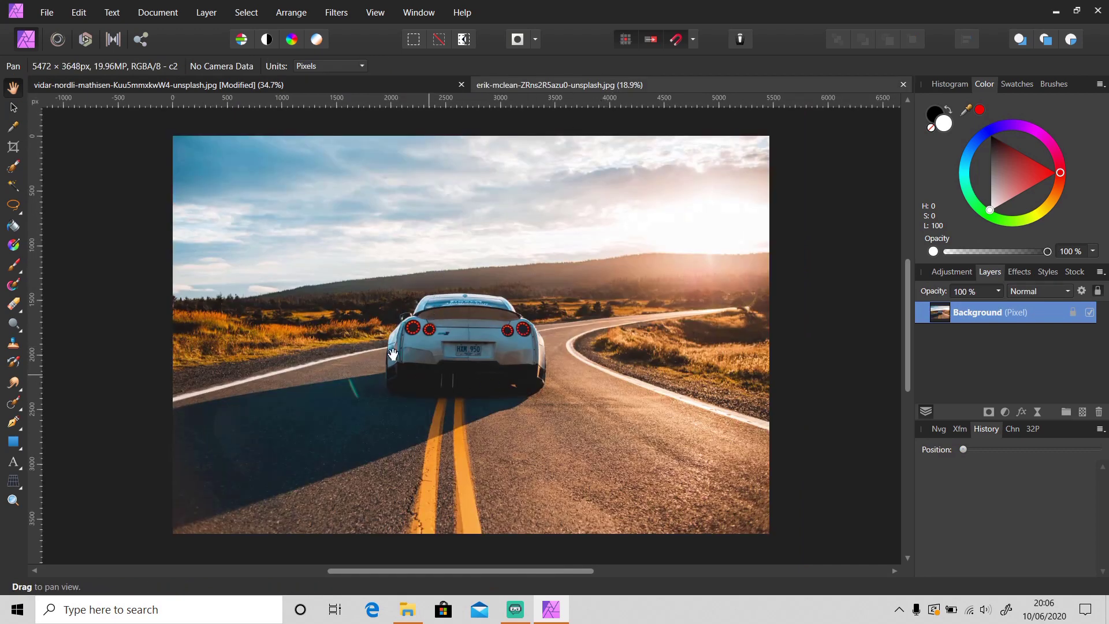
click(252, 85)
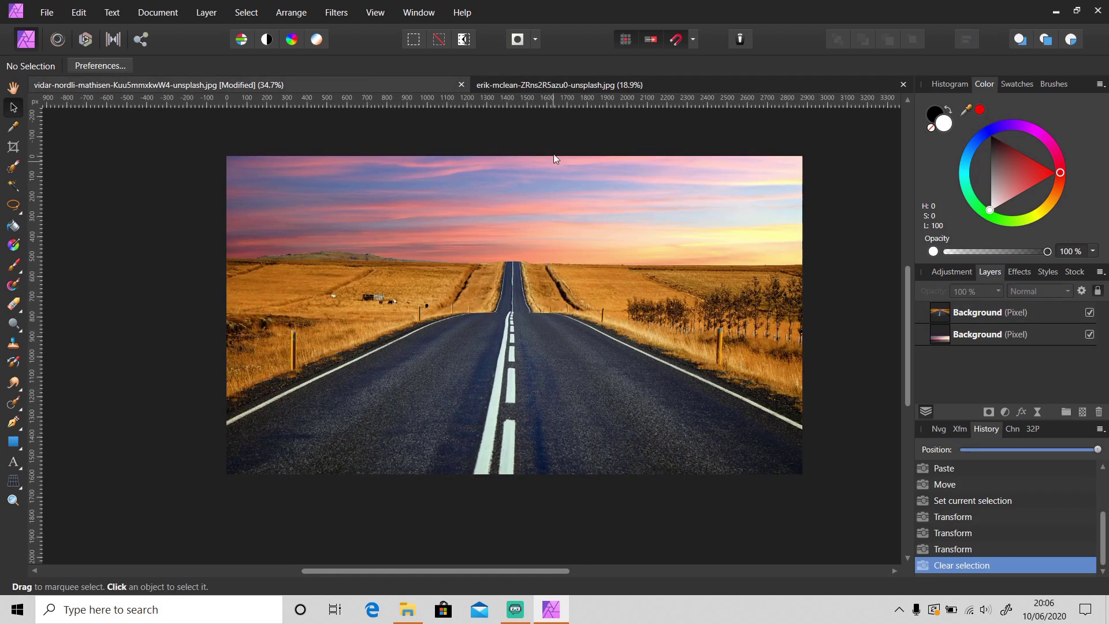
- Switch to the car photo and activate the Freehand Selection Tool in polygonal mode
click(579, 87)
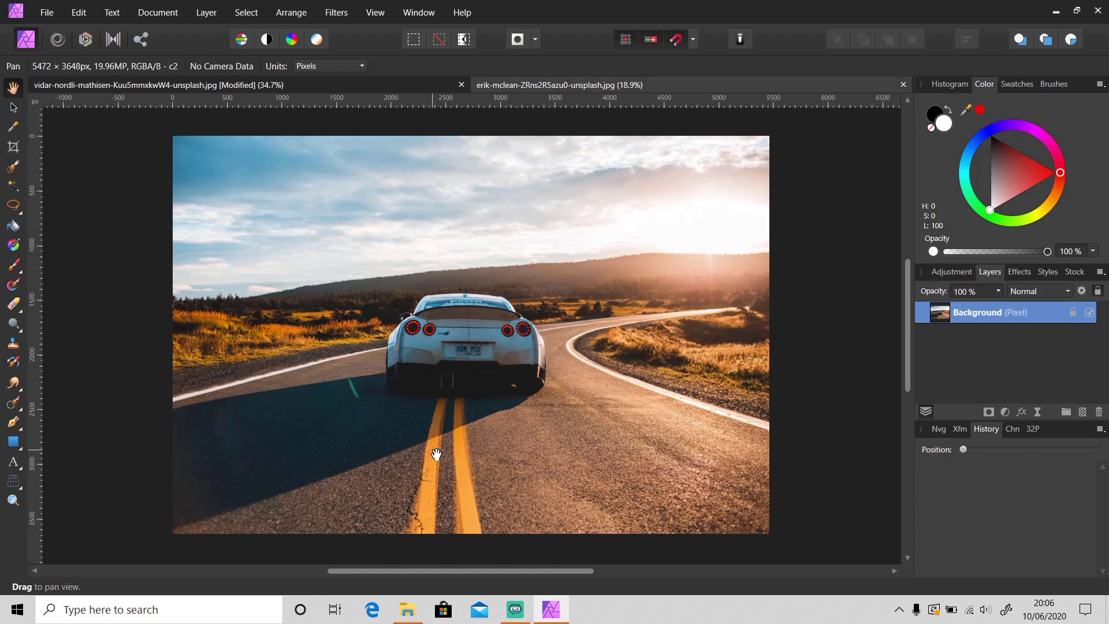
scroll(383, 379, up, 6)
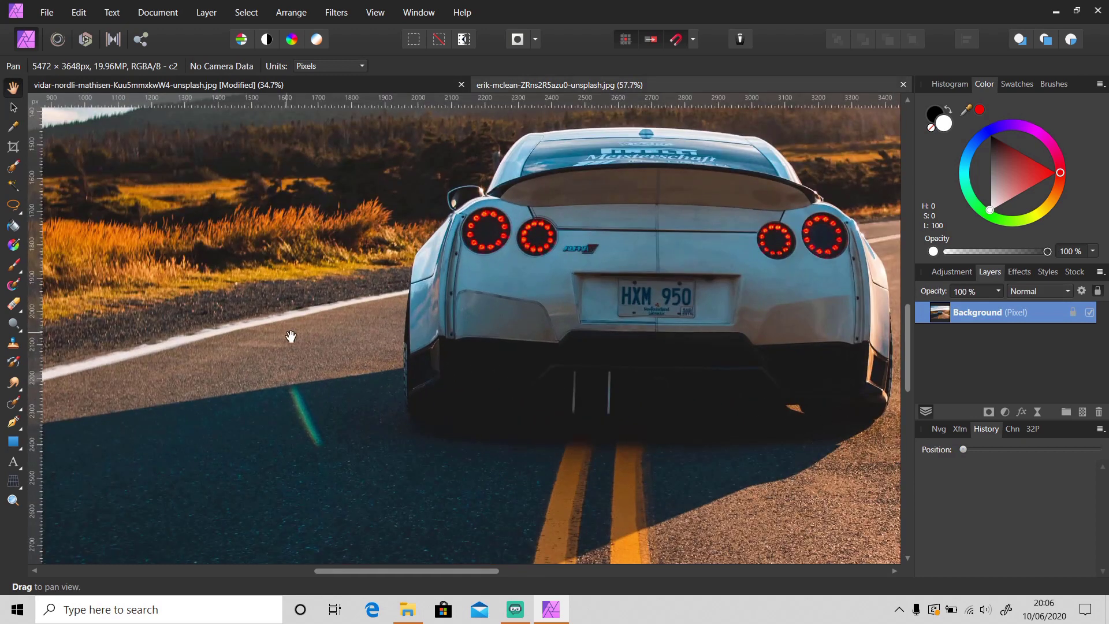
key(l)
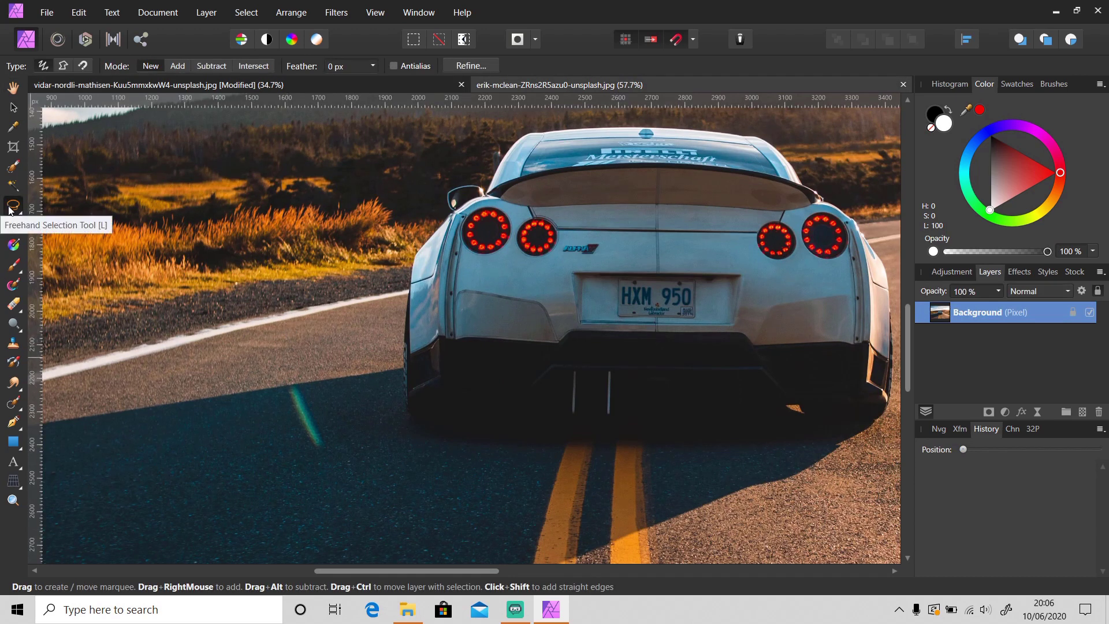
click(63, 67)
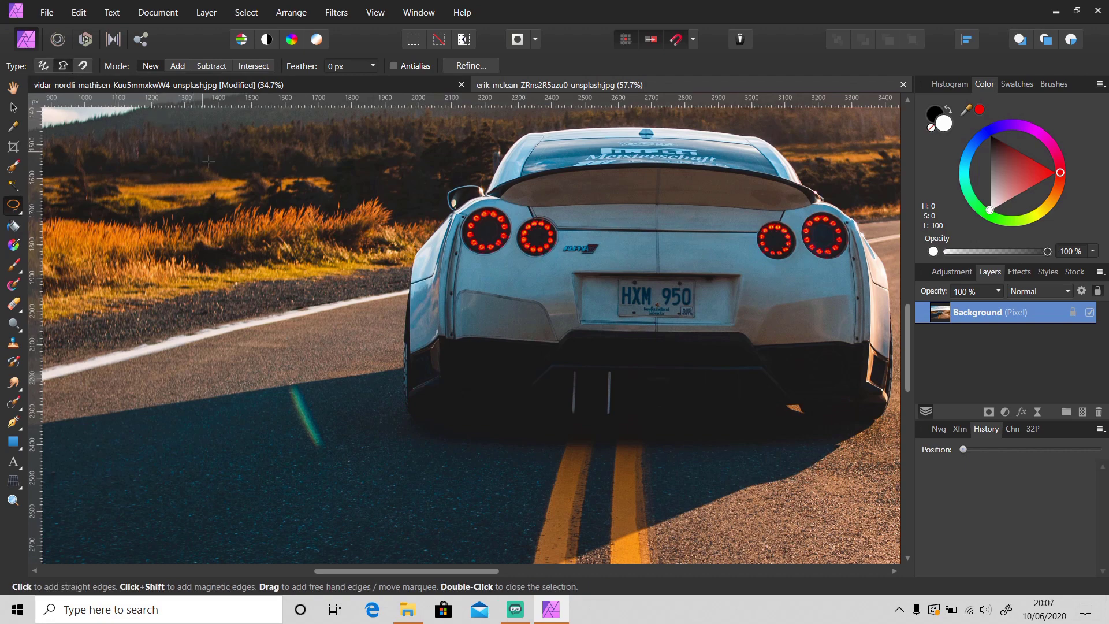
- Start a polygonal selection at the ground under the car's left rear tyre and trace up the tyre's outer edge
scroll(434, 423, up, 2)
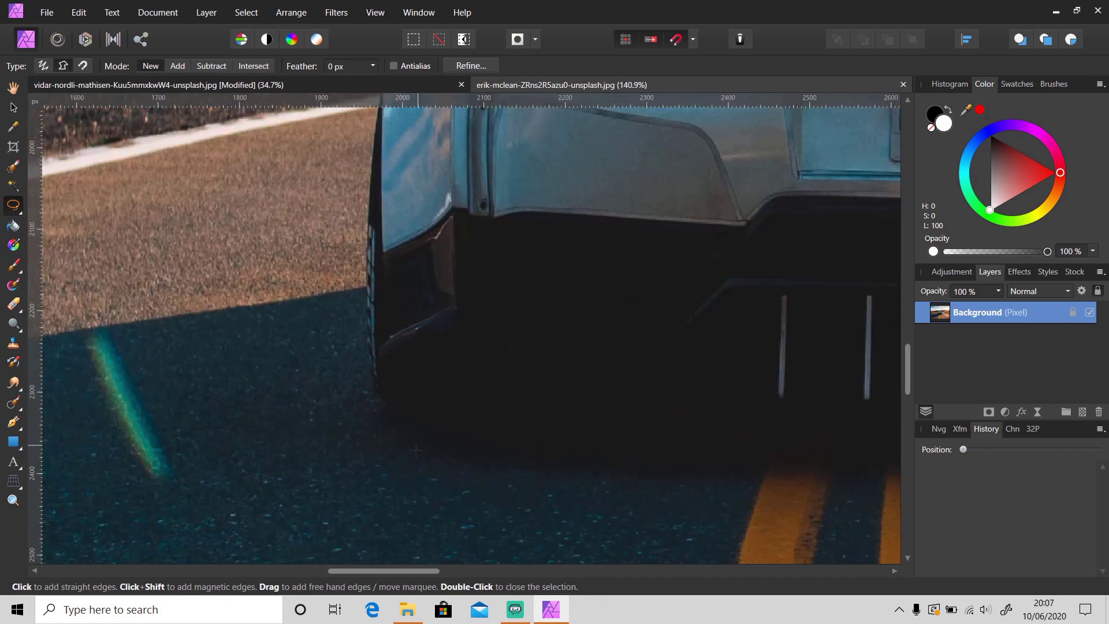
click(414, 458)
click(374, 386)
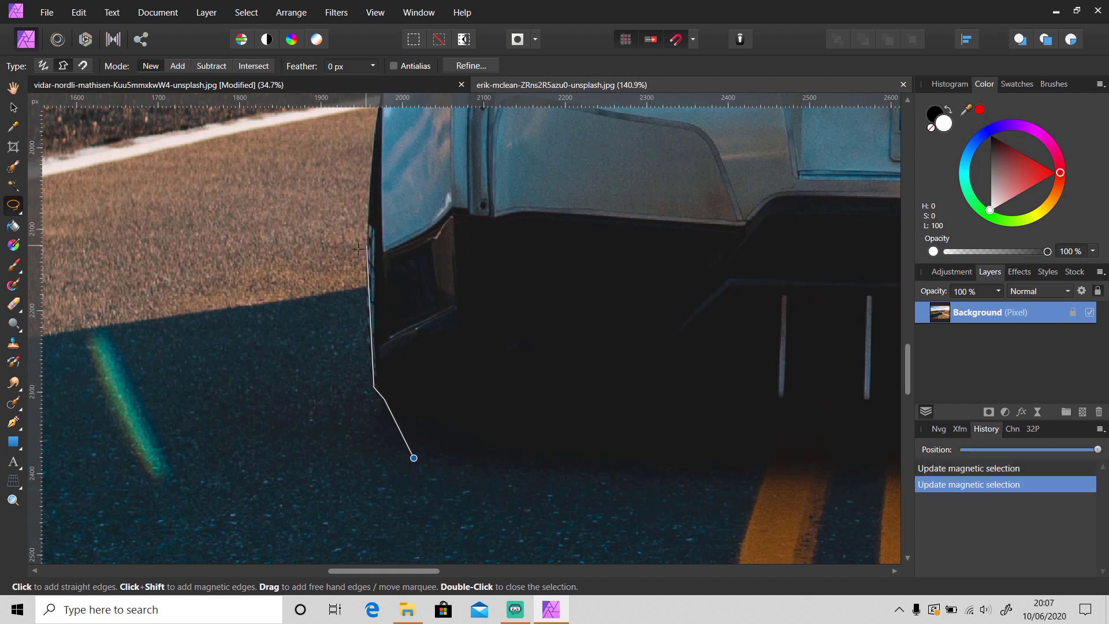
click(365, 298)
click(367, 223)
- Continue the selection outline up the car's left side and along the fender edge to the base of the wing mirror
scroll(368, 223, up, 3)
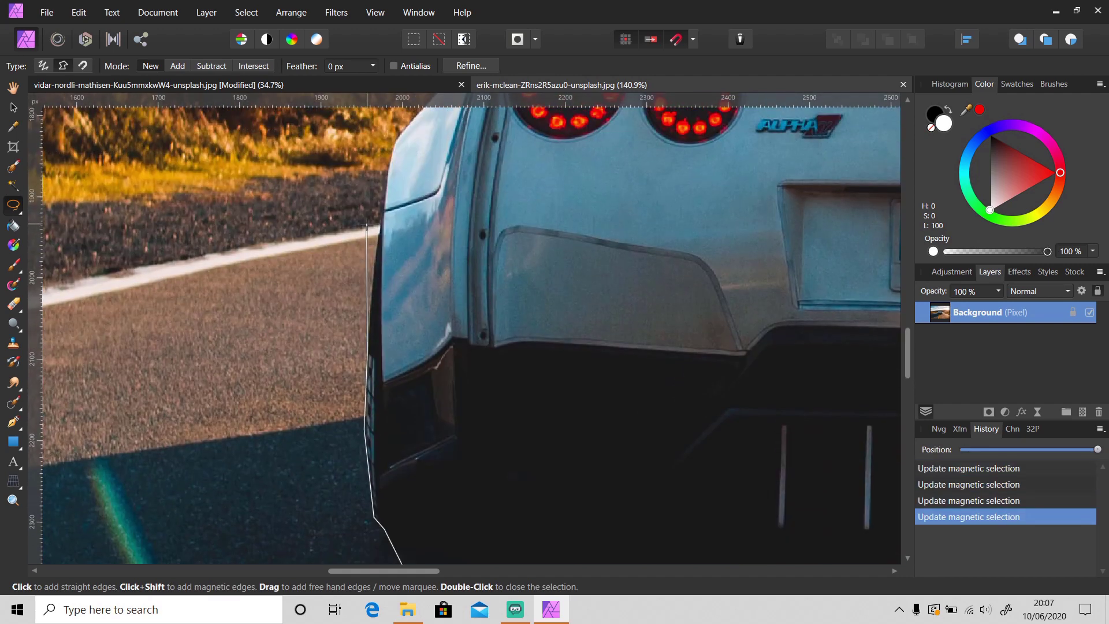
click(370, 289)
click(380, 221)
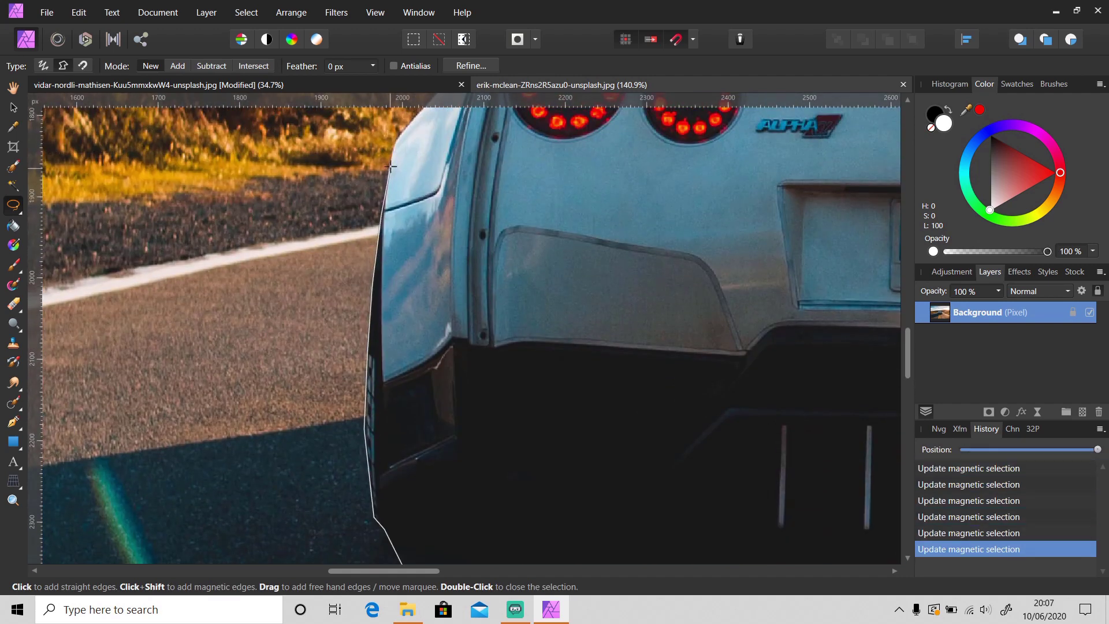
click(395, 137)
scroll(394, 138, up, 2)
key(ctrl+z)
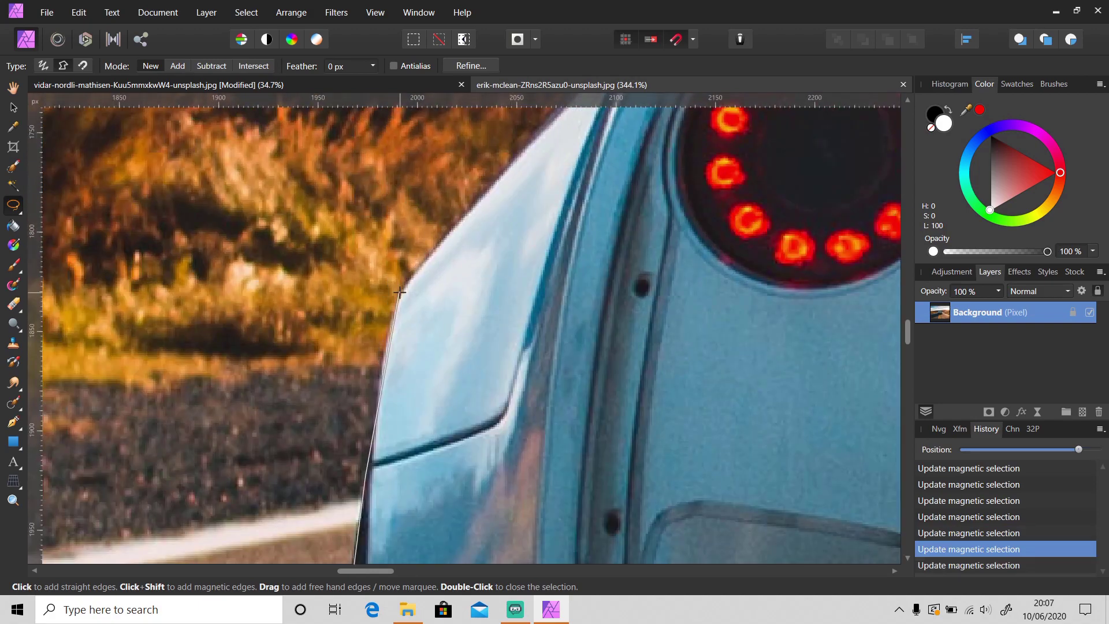
click(400, 292)
scroll(531, 190, up, 3)
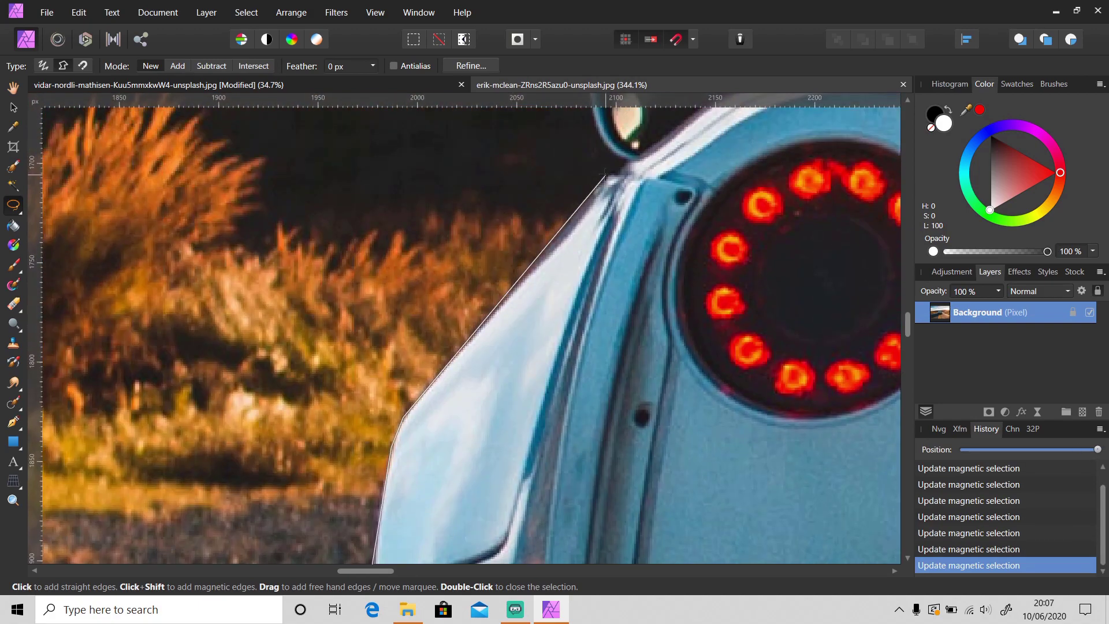
click(606, 174)
- Trace the selection around the left wing mirror's base and up its outer edge to the upper corner
scroll(627, 168, up, 2)
click(607, 151)
scroll(608, 151, down, 2)
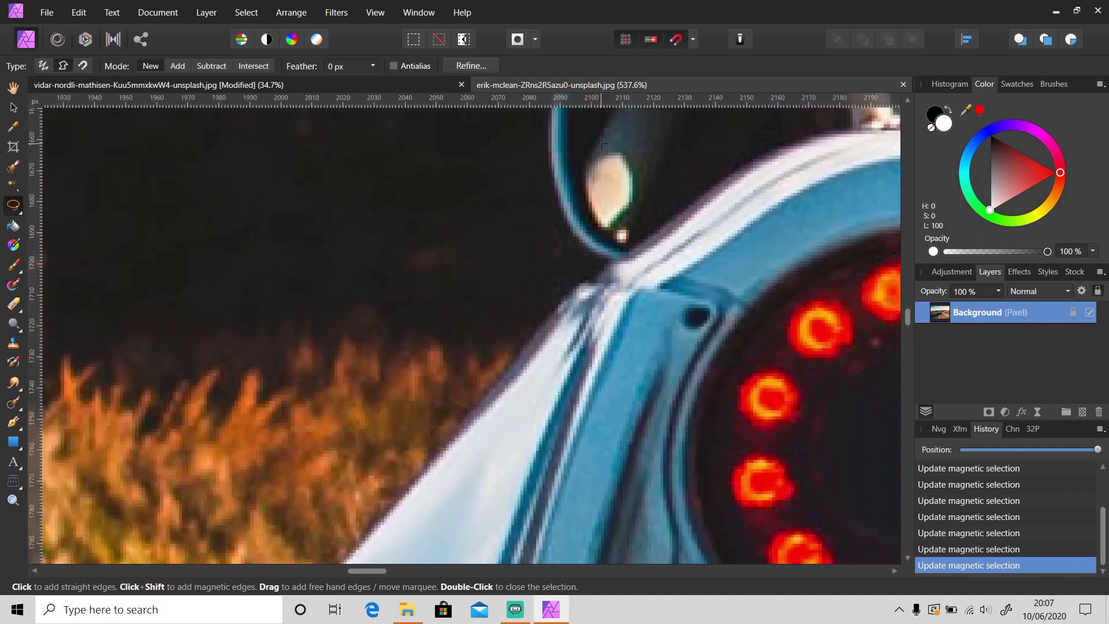
scroll(554, 219, up, 3)
click(635, 304)
scroll(607, 283, down, 4)
click(595, 305)
scroll(595, 304, up, 1)
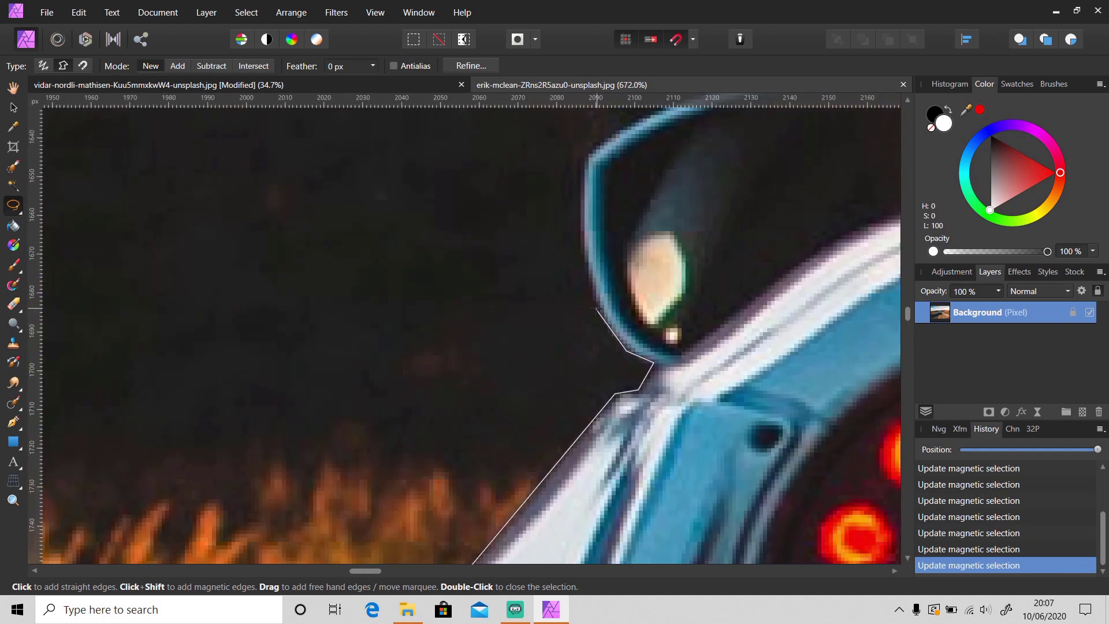
scroll(583, 253, up, 1)
click(585, 238)
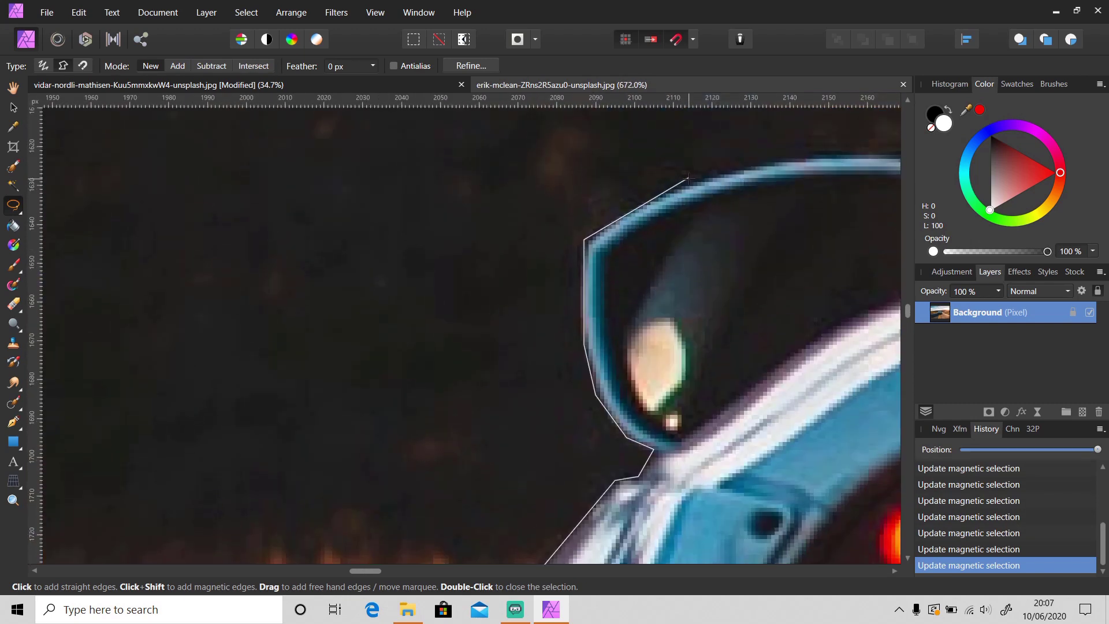
- Outline the top of the left wing mirror and bring the selection down to the notch beside the roof pillar
click(670, 193)
click(739, 171)
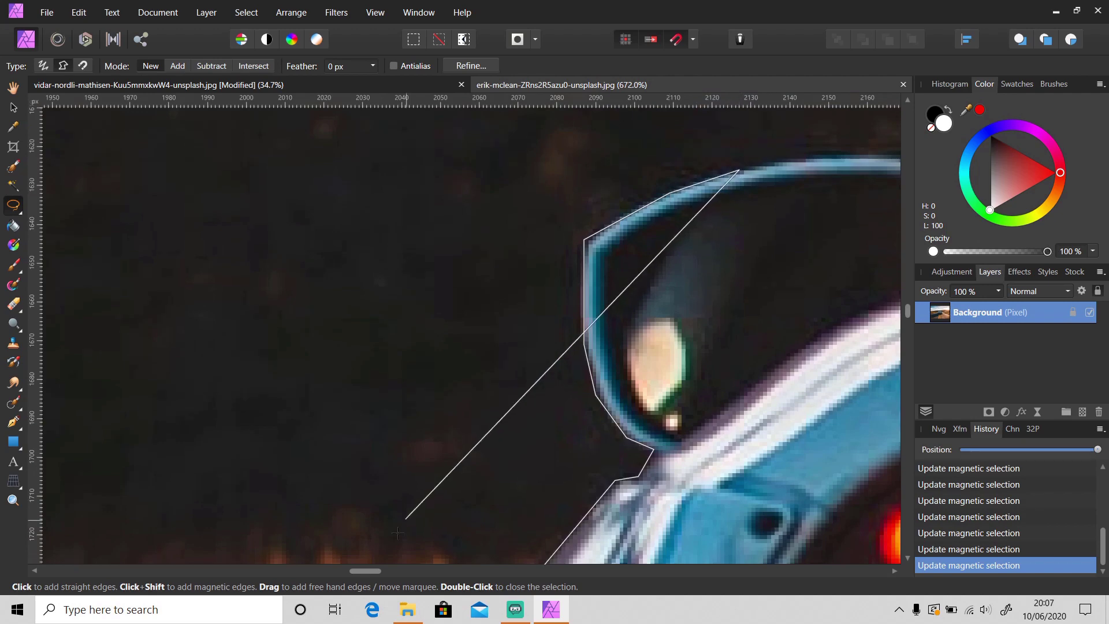
drag(373, 571, 390, 572)
scroll(430, 160, up, 1)
click(356, 153)
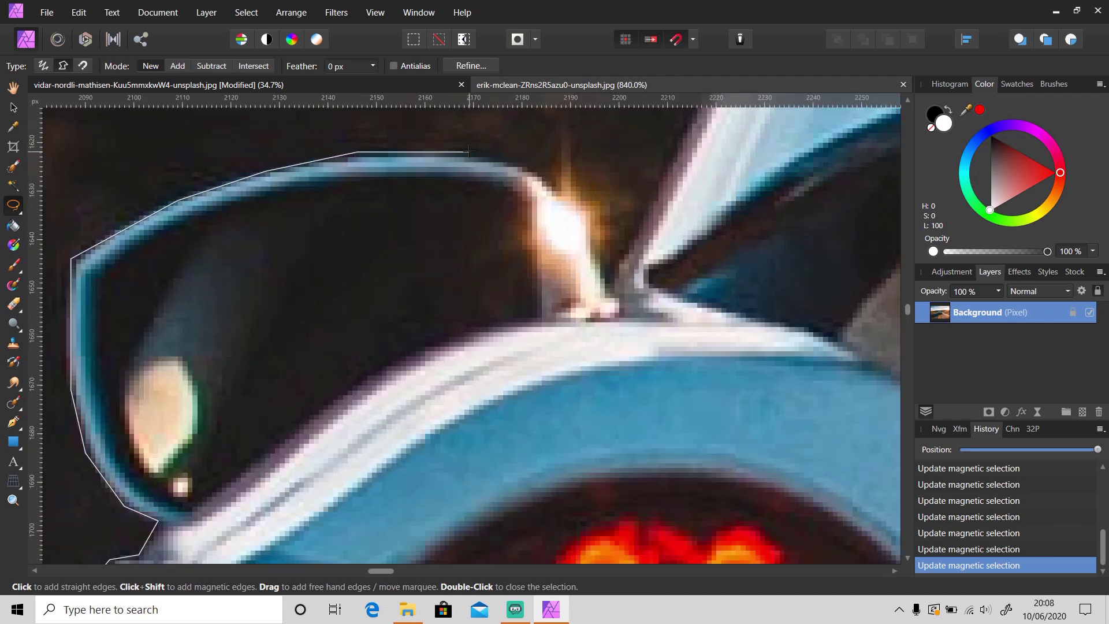
click(469, 153)
click(538, 171)
click(608, 263)
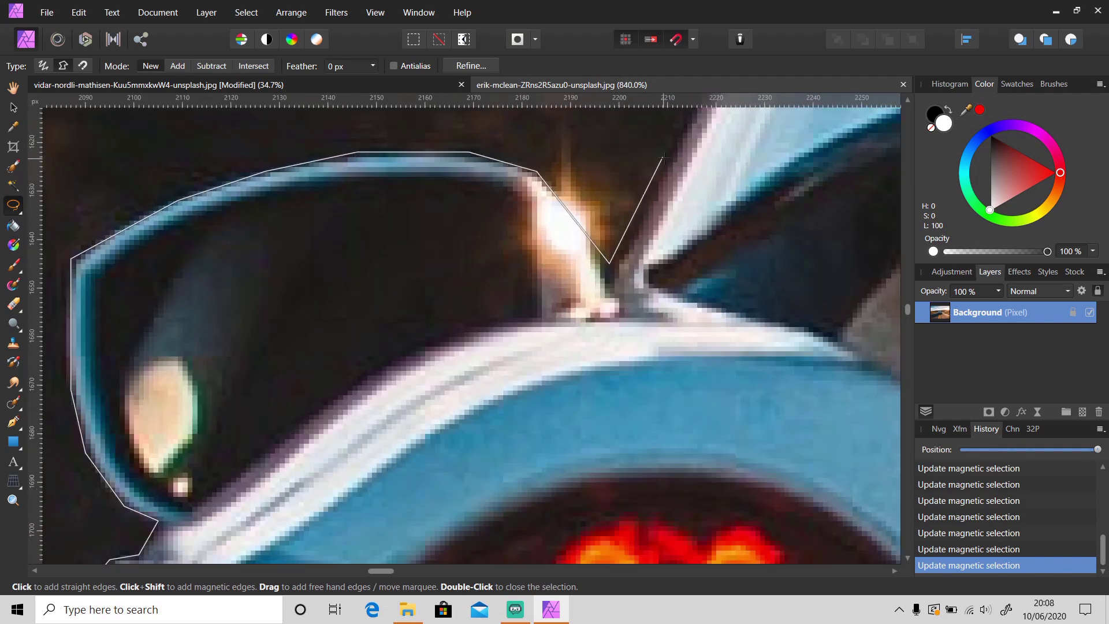
- Trace the selection up the car's left roof pillar and around the curve onto the roof
scroll(667, 158, up, 3)
click(788, 165)
scroll(789, 156, down, 6)
scroll(526, 479, down, 1)
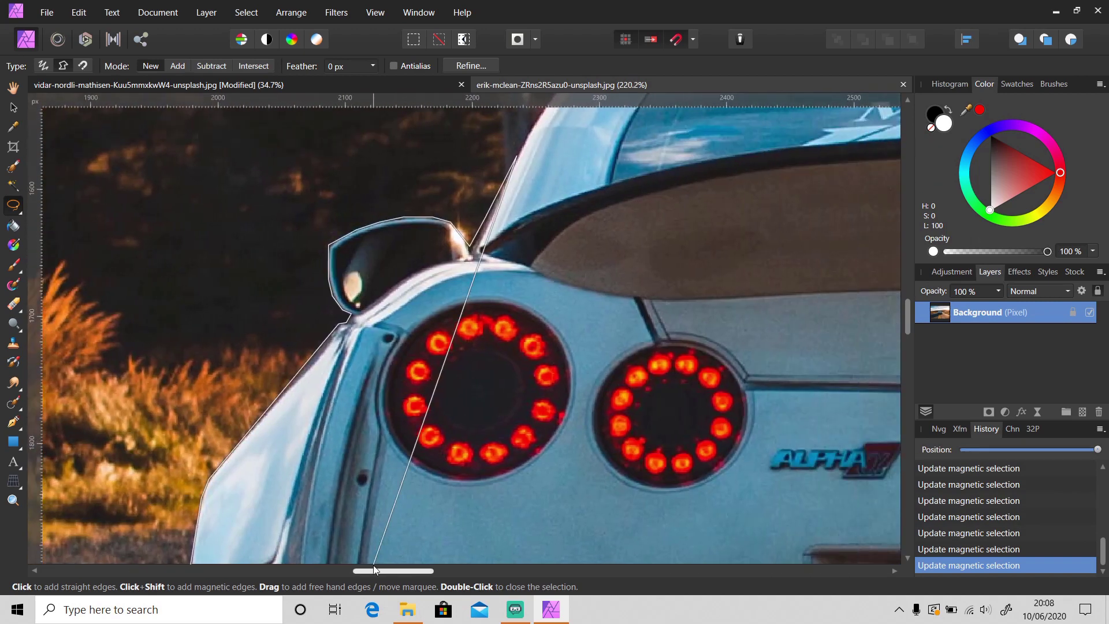
scroll(462, 350, up, 6)
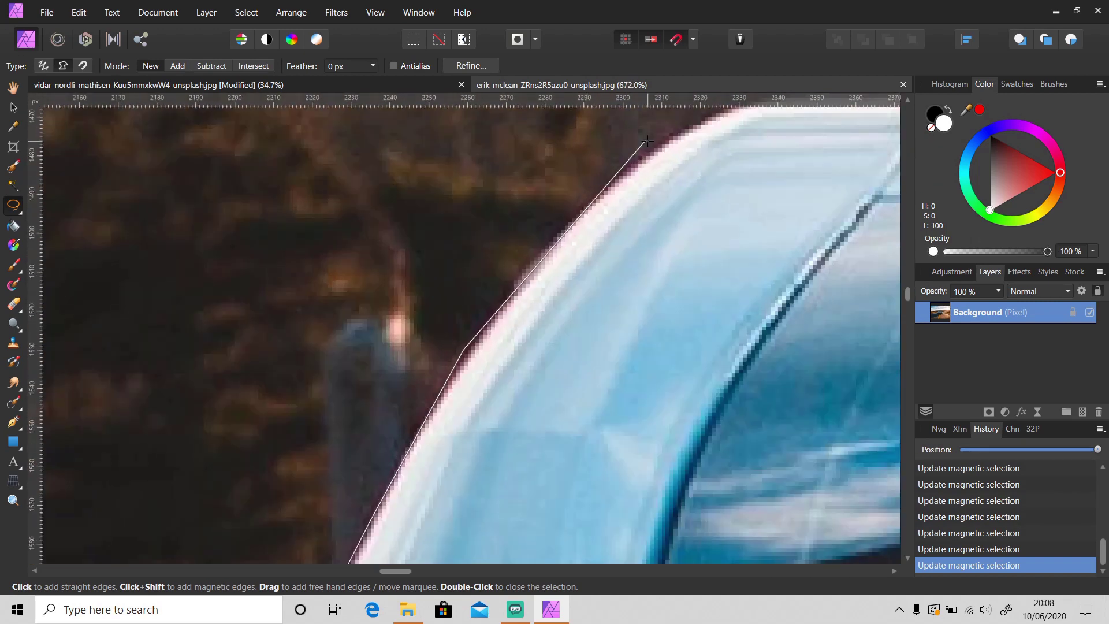
scroll(743, 167, up, 2)
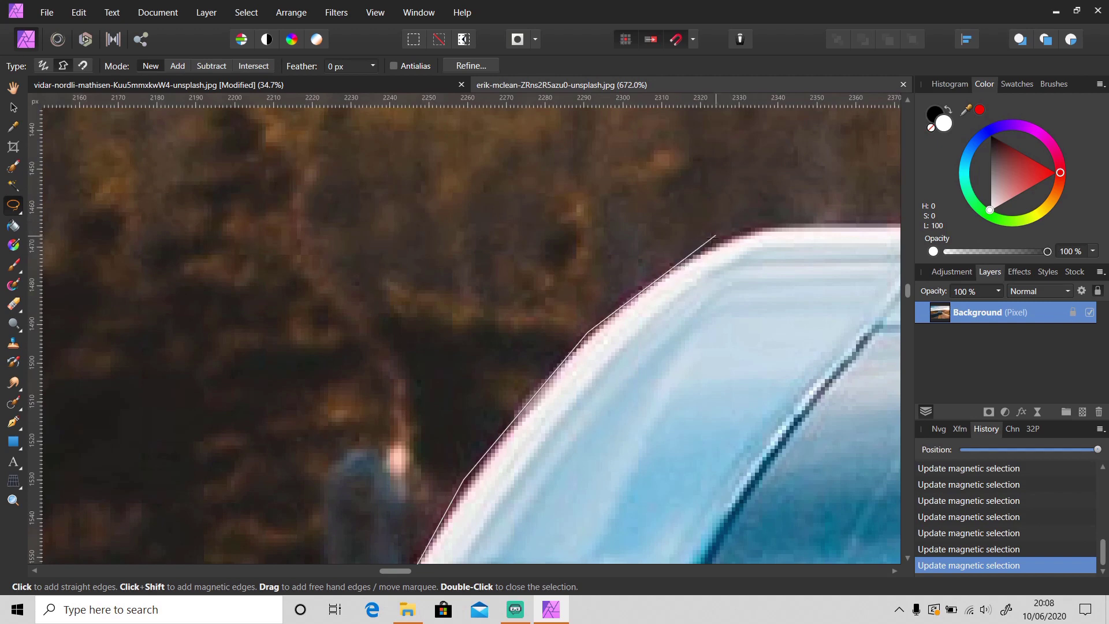
click(692, 250)
click(759, 228)
- Carry the selection outline across the top of the roof to its right-hand corner
drag(395, 570, 498, 571)
click(554, 200)
click(578, 172)
click(673, 169)
click(715, 198)
click(491, 262)
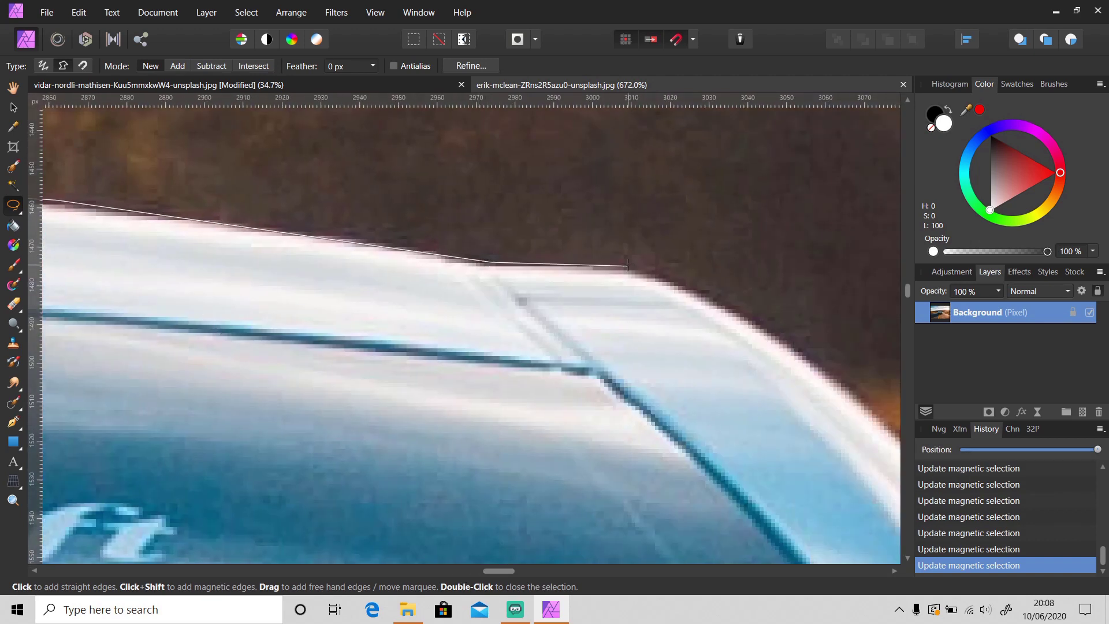
click(731, 310)
- Trace the selection down the car's right roof pillar to where it meets the spoiler
drag(499, 571, 527, 571)
scroll(544, 388, down, 1)
click(407, 276)
click(497, 360)
click(585, 459)
scroll(515, 405, down, 4)
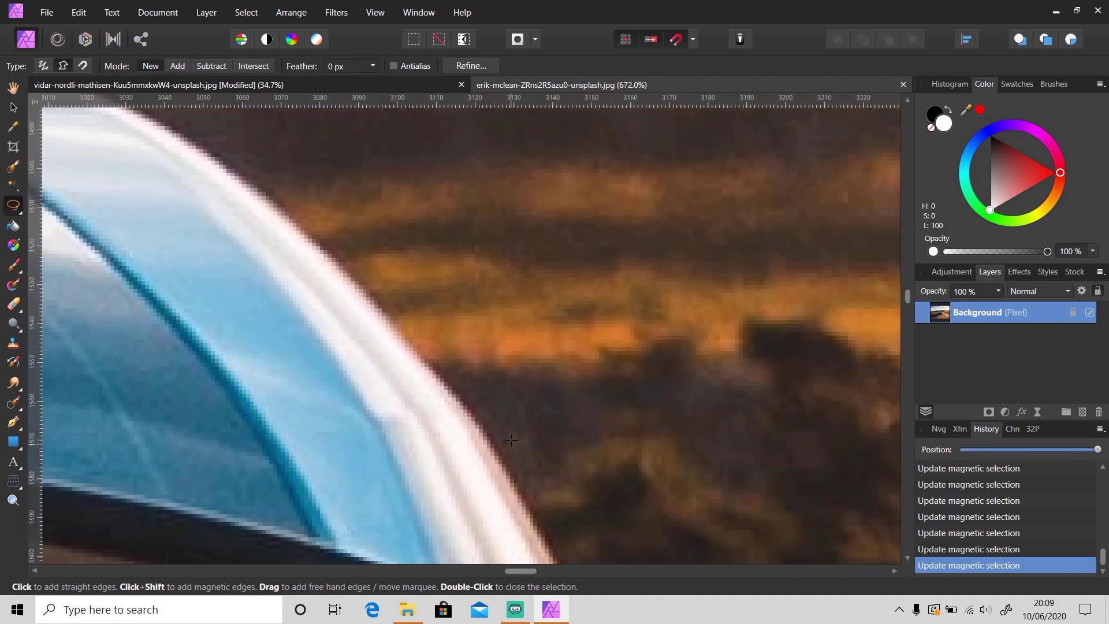
click(483, 343)
scroll(581, 517, down, 3)
click(596, 425)
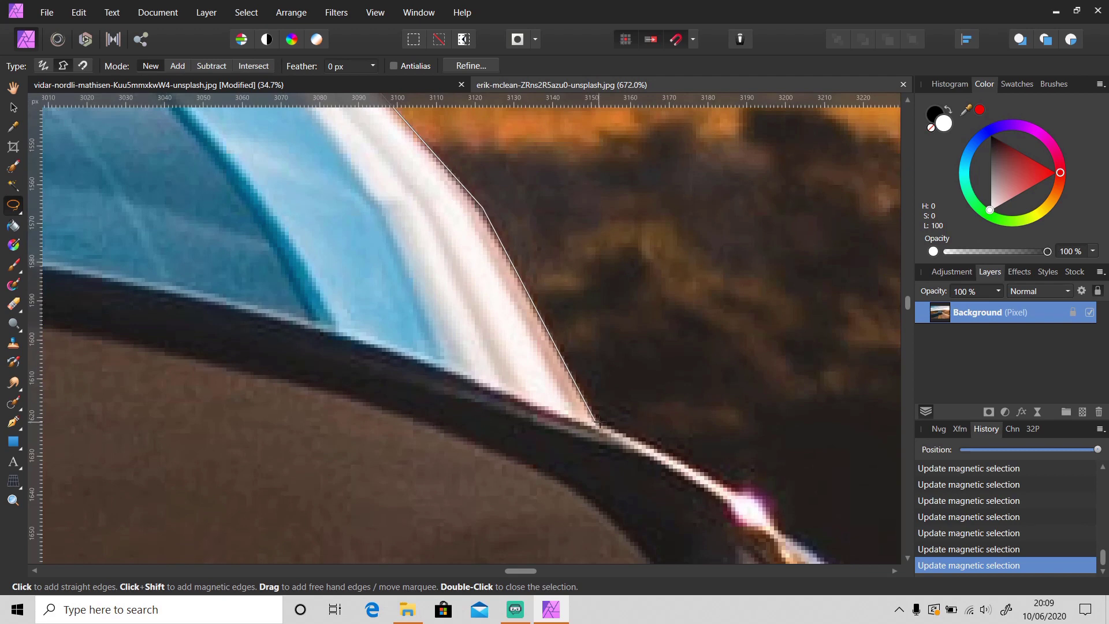
- Outline the right end of the spoiler, following its bright edge and tip down to the bodywork
click(704, 471)
scroll(792, 486, up, 2)
click(757, 435)
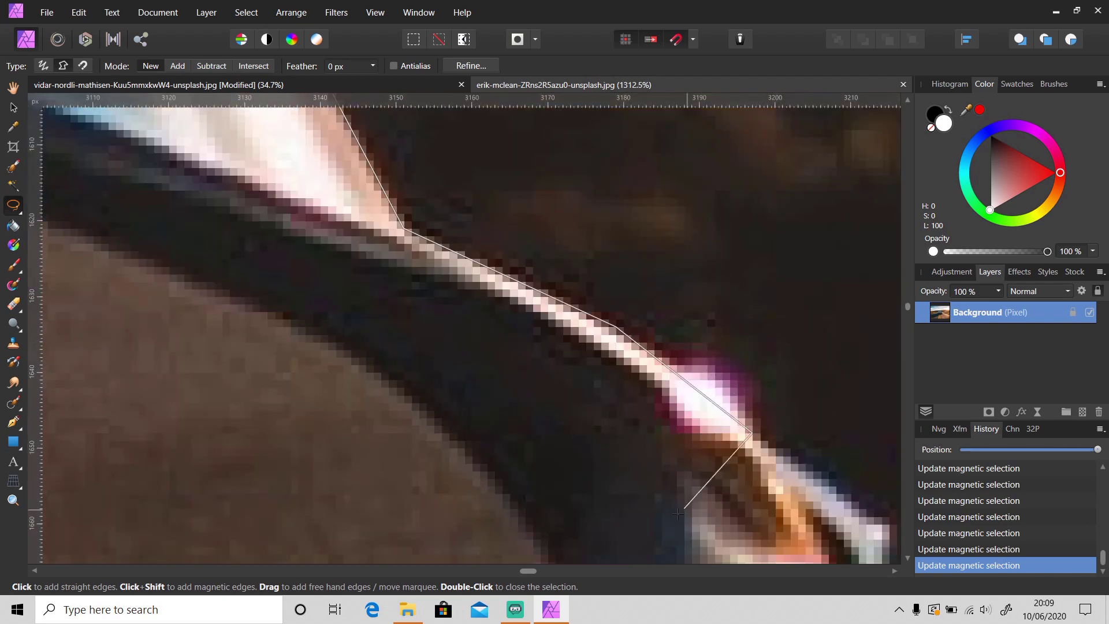
drag(528, 571, 540, 572)
scroll(439, 416, down, 3)
click(307, 415)
click(307, 496)
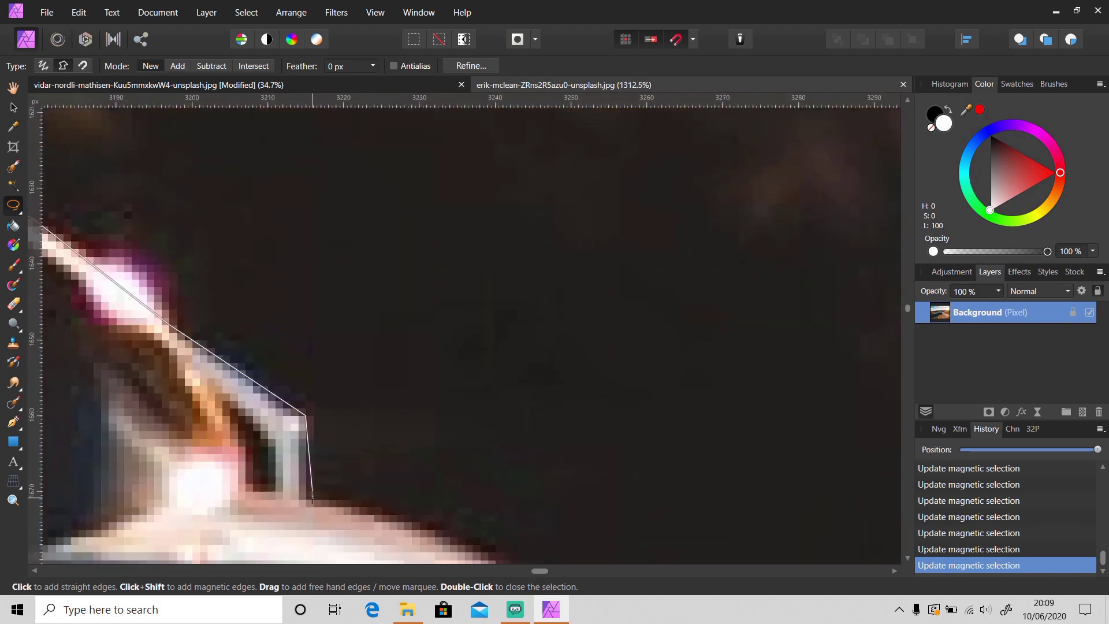
- Trace the selection along the body shoulder above the right tail light and down onto the rear fender
scroll(308, 496, down, 2)
click(275, 364)
click(337, 398)
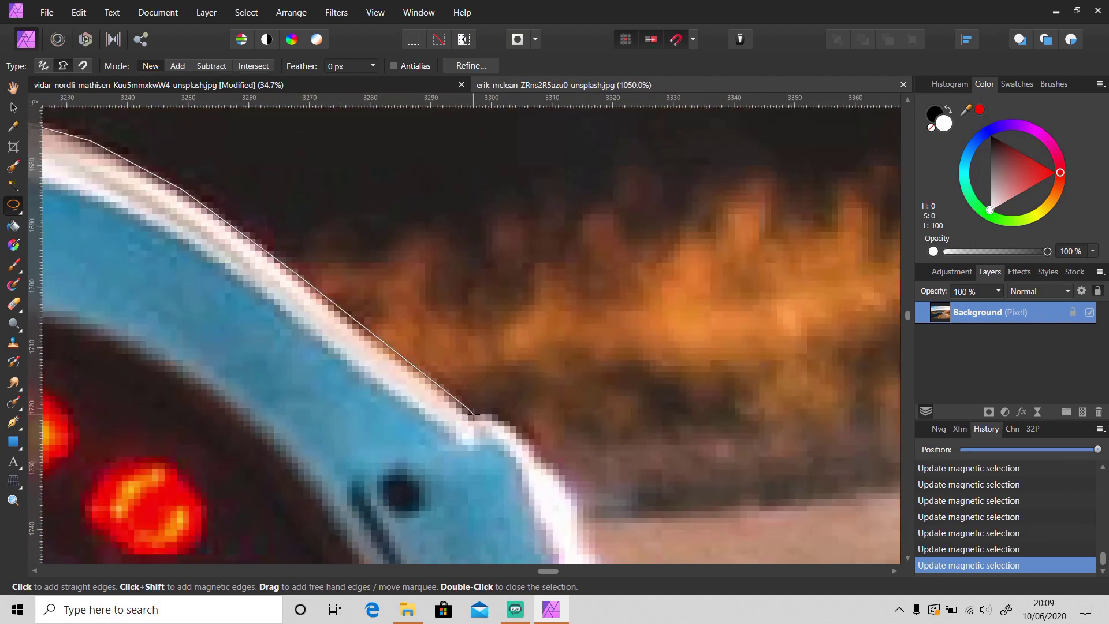
scroll(534, 399, down, 3)
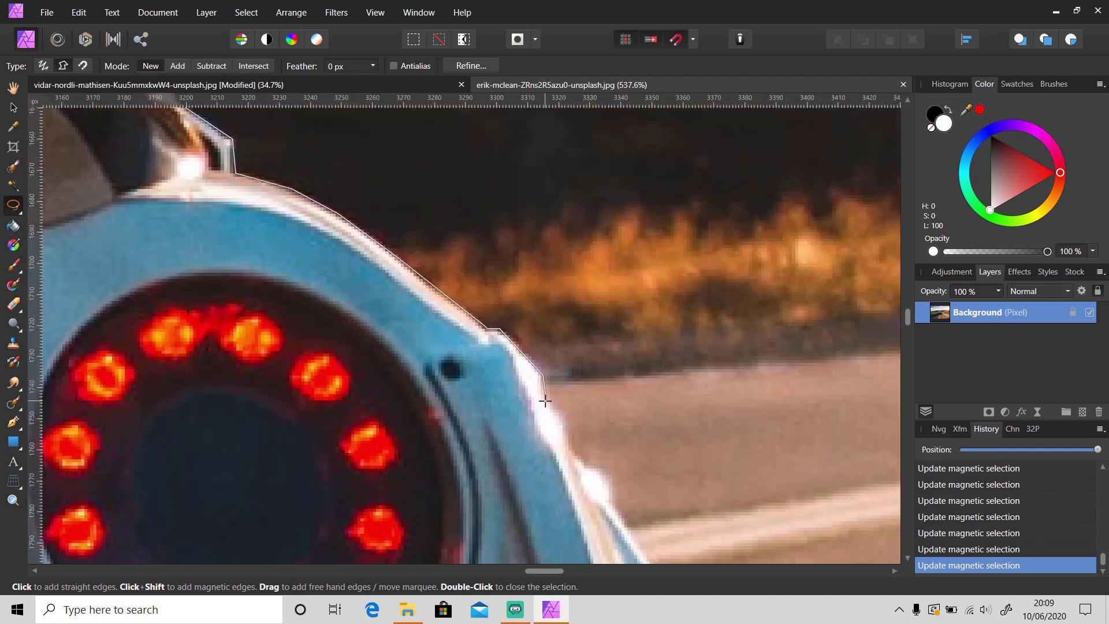
scroll(546, 393, down, 2)
scroll(639, 408, down, 2)
click(753, 413)
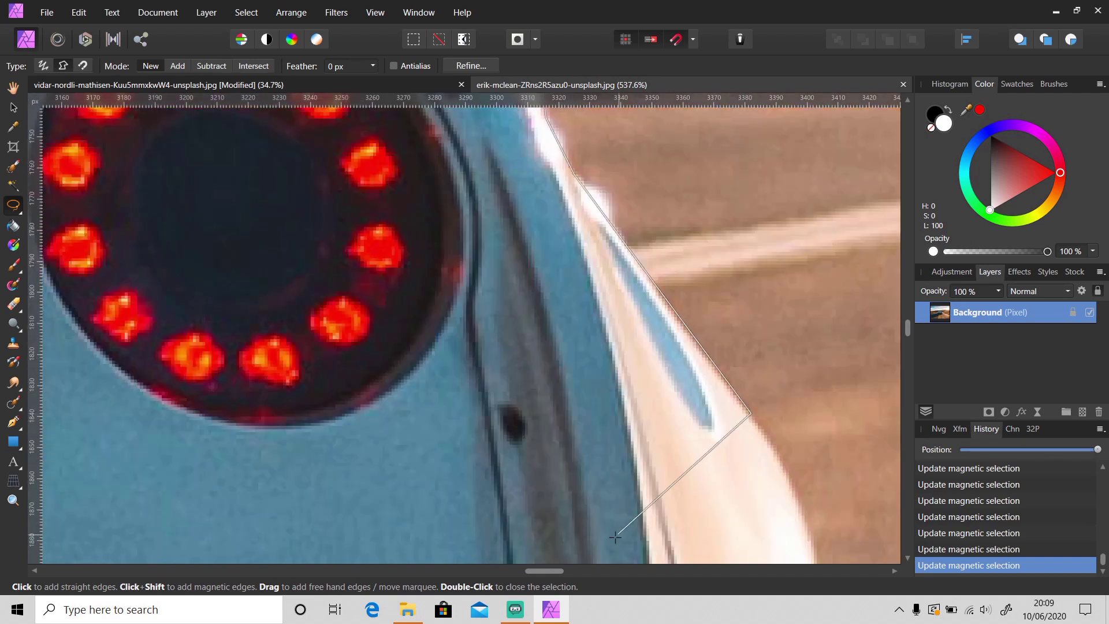
- Continue the selection outline down the right fender's outer edge to the top of the rear tyre
drag(555, 571, 572, 571)
scroll(532, 399, down, 2)
click(427, 343)
scroll(431, 341, down, 2)
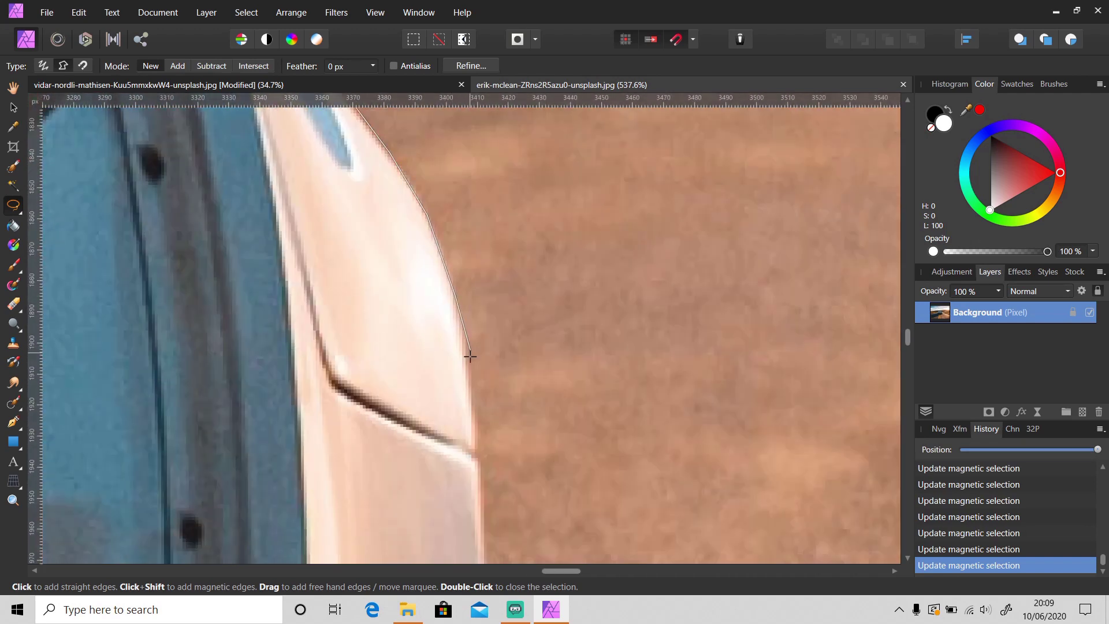
scroll(462, 312, down, 2)
scroll(477, 300, down, 2)
scroll(486, 321, down, 2)
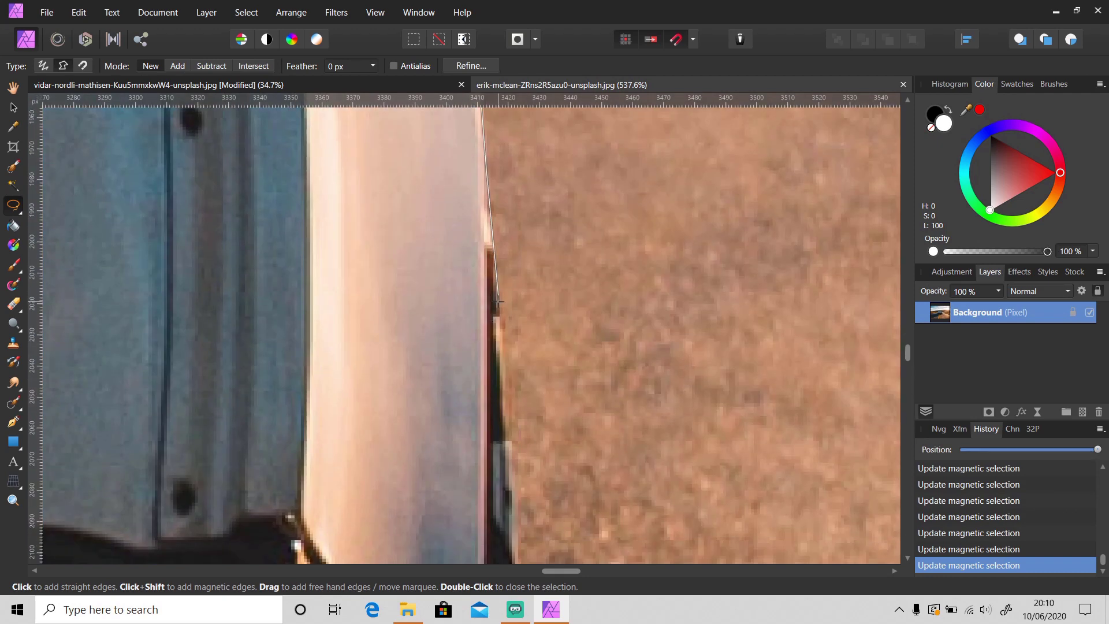
- Follow the outer edge of the right rear tyre down to the ground with the selection
scroll(497, 272, down, 2)
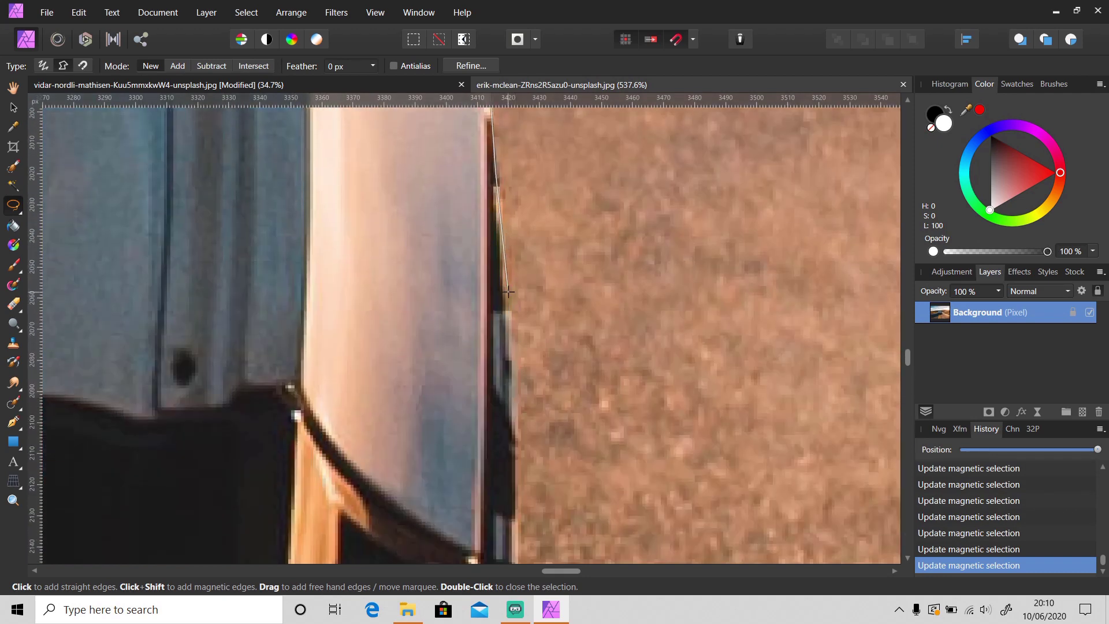
scroll(508, 300, down, 2)
scroll(511, 370, down, 2)
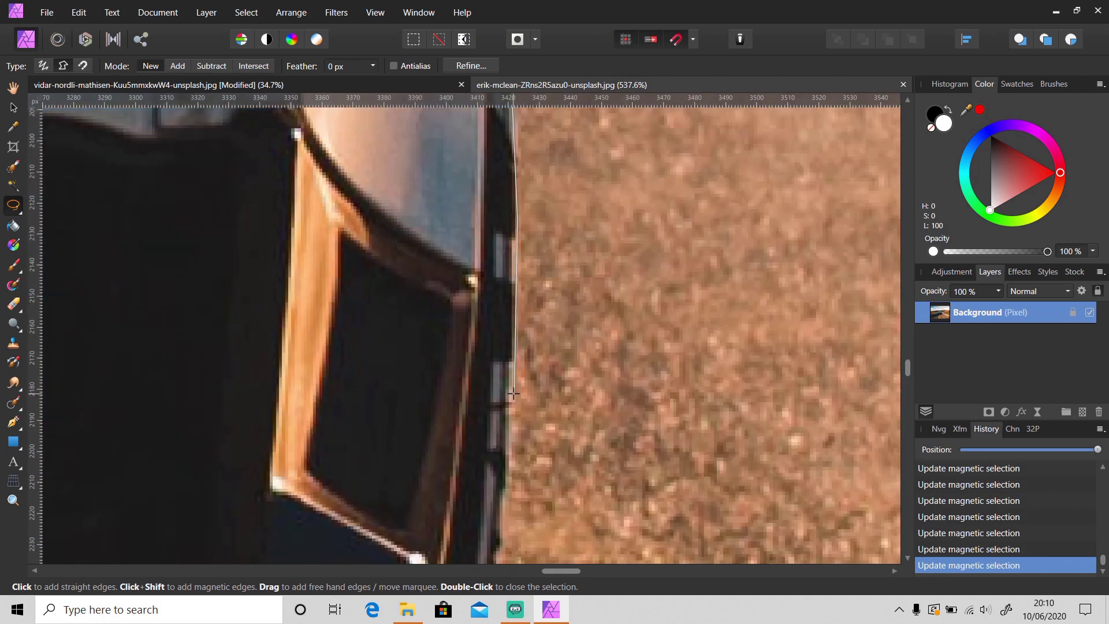
scroll(513, 391, down, 2)
scroll(497, 405, down, 2)
scroll(477, 414, down, 2)
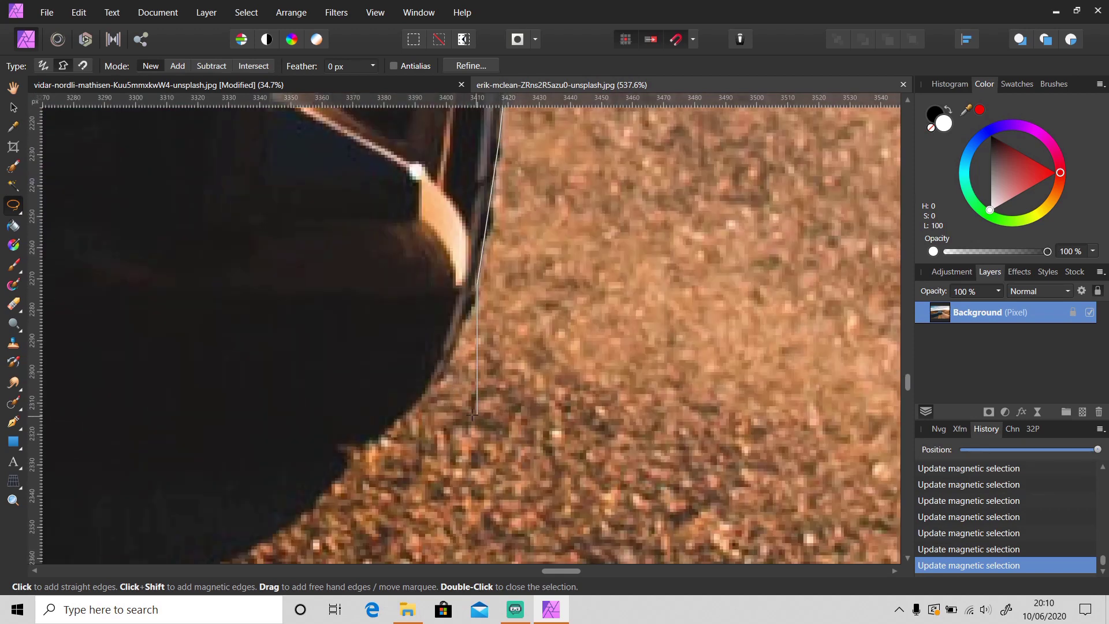
- Continue the selection outline along the car's underside from the right rear tyre to the left one and close it
scroll(471, 399, down, 2)
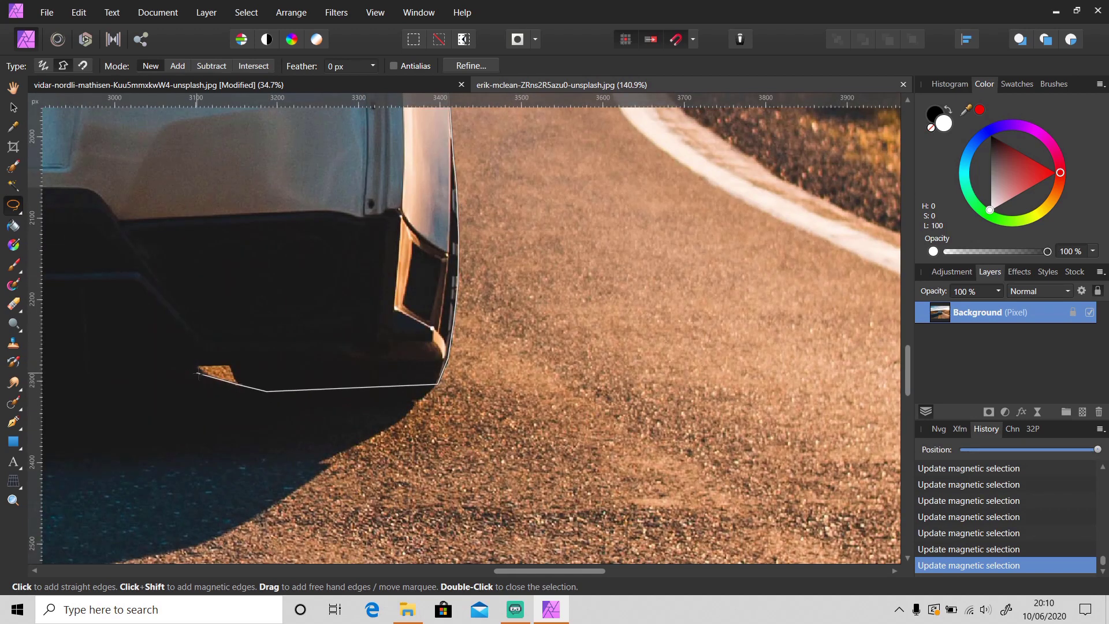
click(228, 365)
click(196, 366)
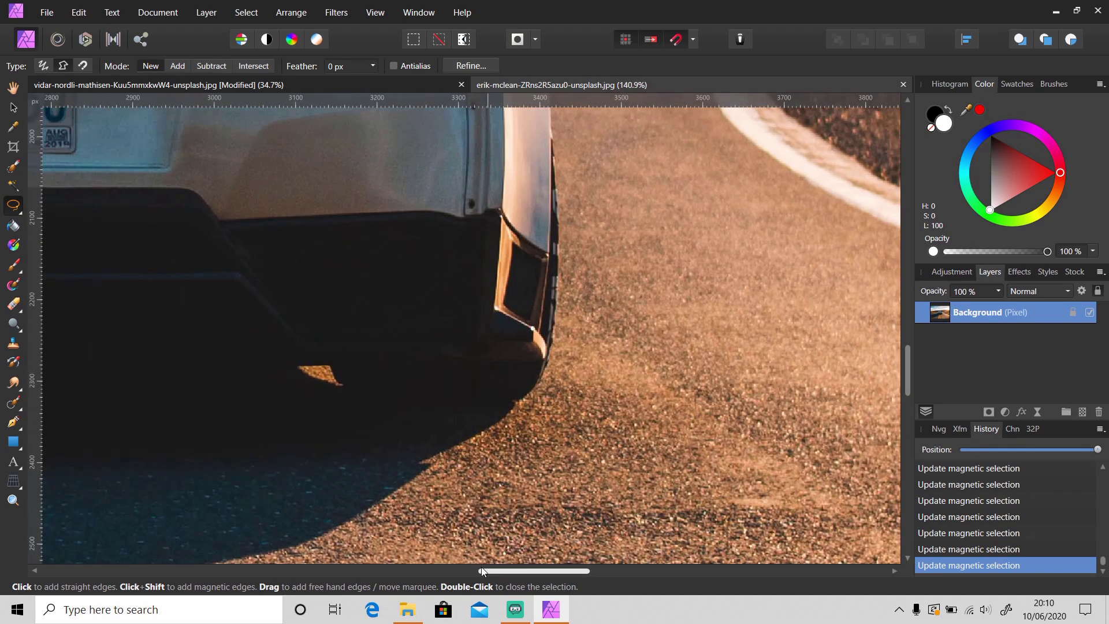
click(479, 571)
drag(477, 571, 440, 571)
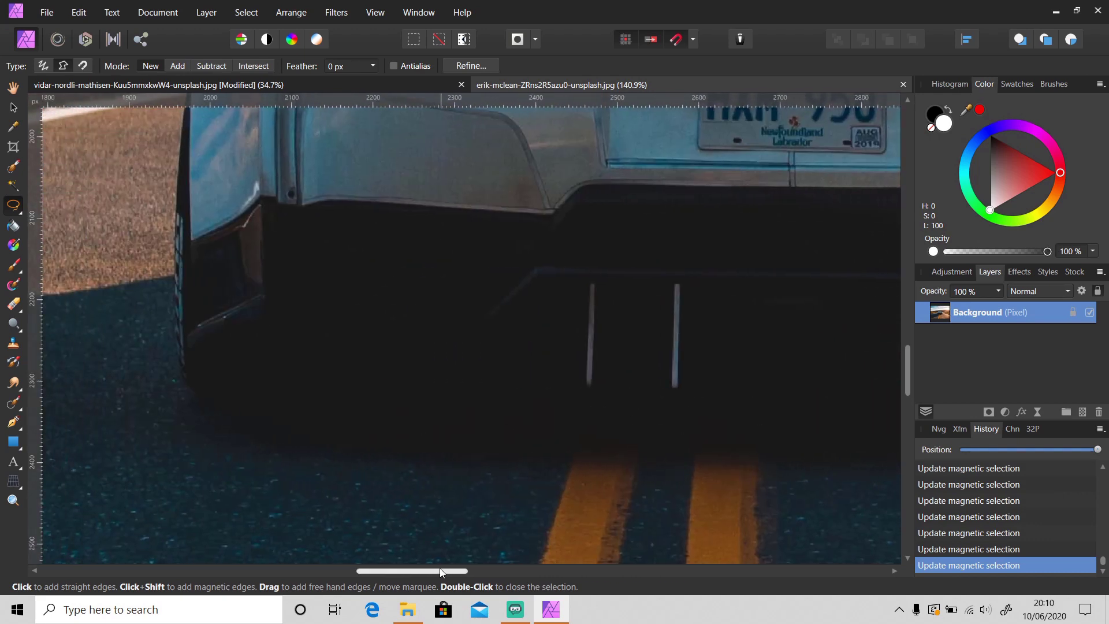
click(240, 447)
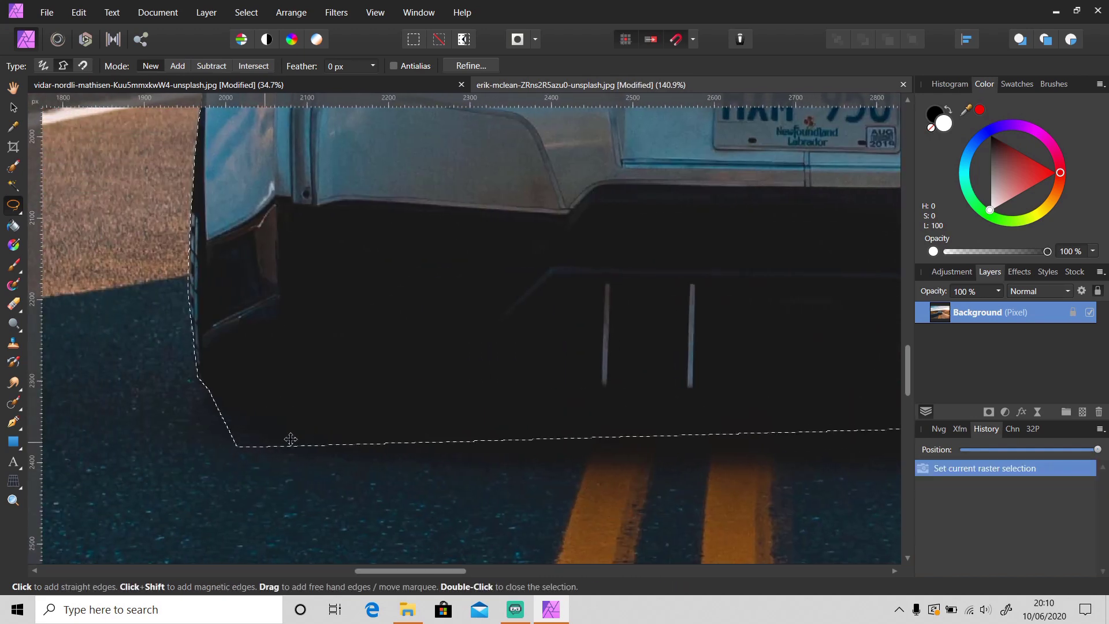
- Copy the selected car and paste it into the road and sunset composite
scroll(373, 417, down, 6)
drag(534, 571, 559, 571)
scroll(542, 371, up, 3)
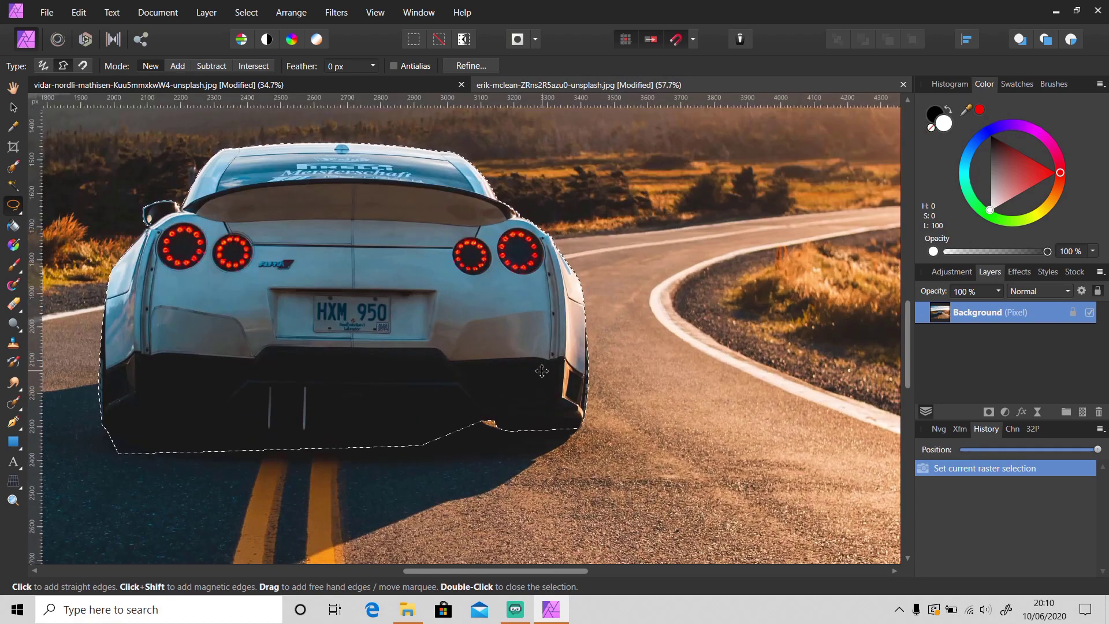
scroll(454, 336, down, 1)
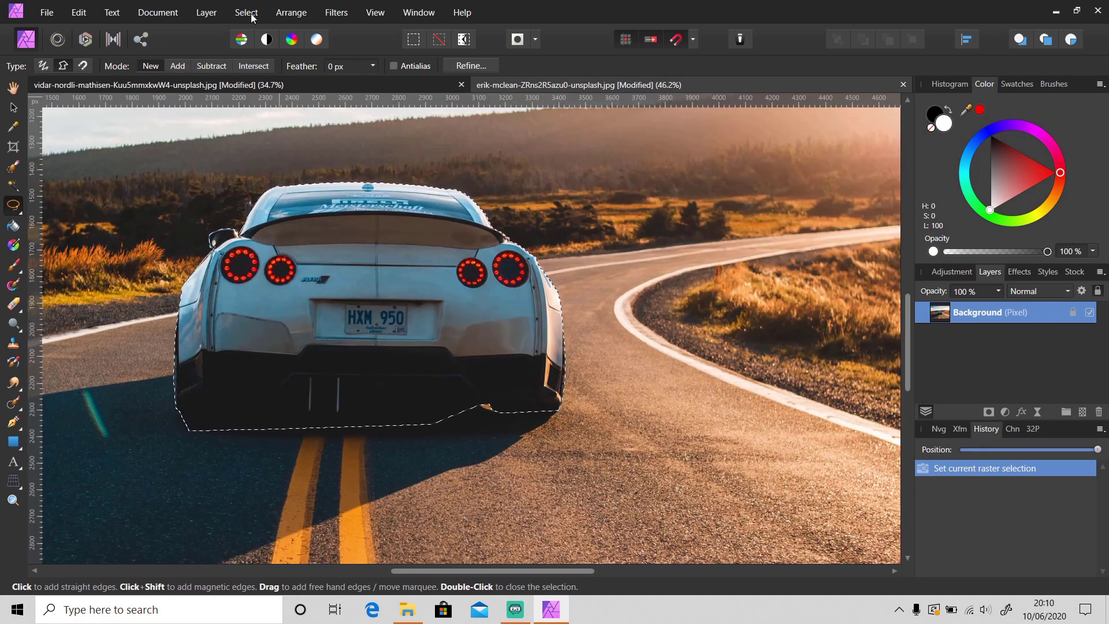
click(269, 84)
key(v)
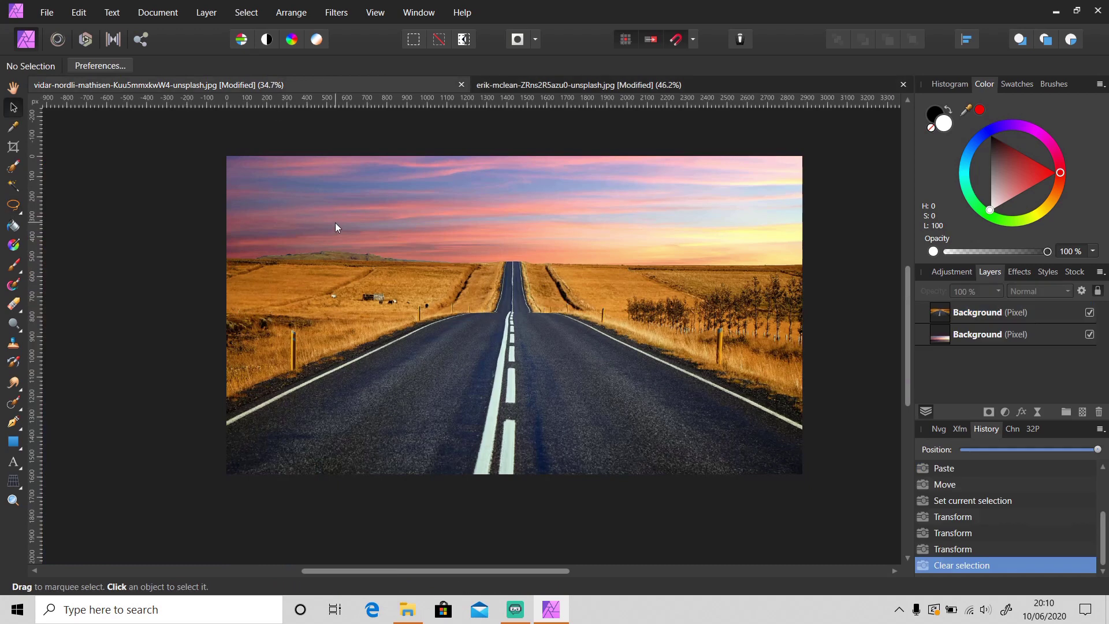
key(ctrl+v)
- Scale the pasted car down proportionally and position it centrally on the road over the lane markings
drag(719, 464, 457, 266)
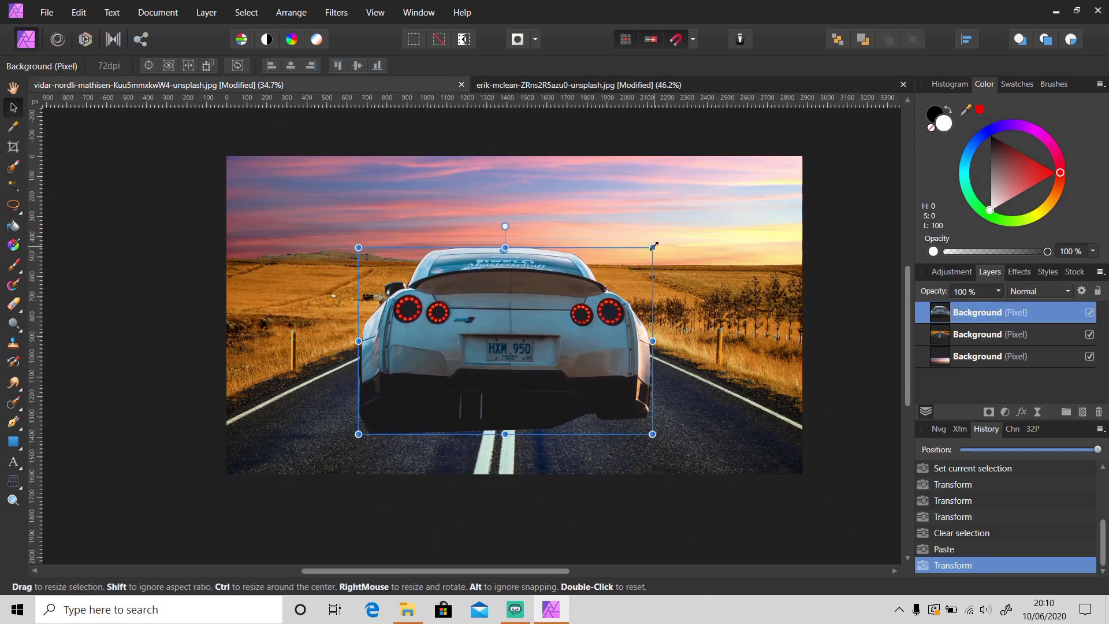
drag(652, 248, 564, 303)
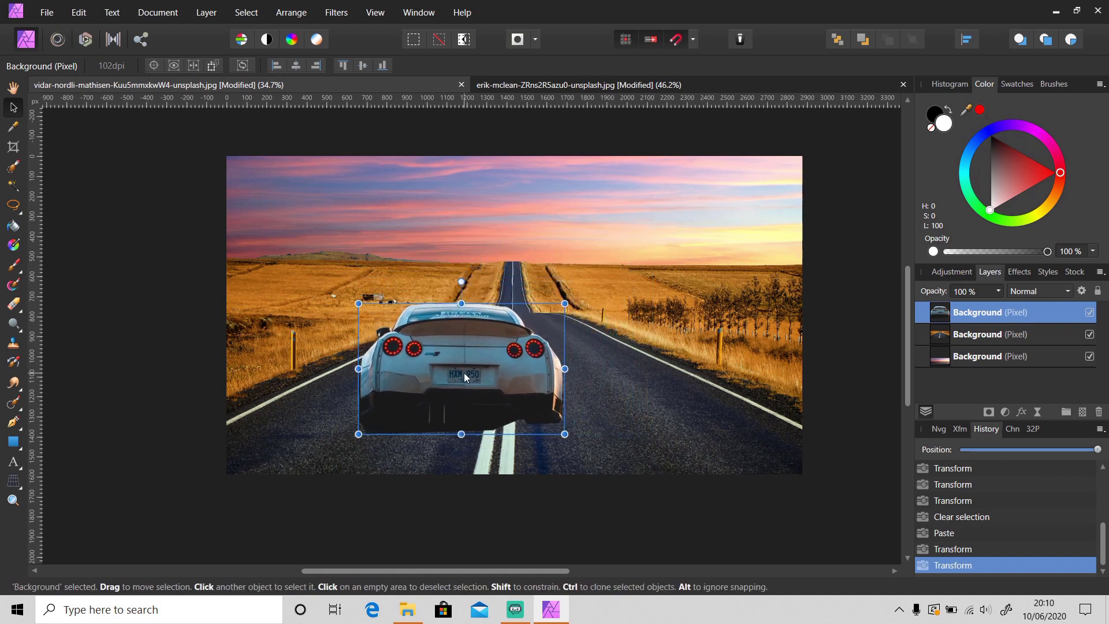
drag(464, 372, 518, 342)
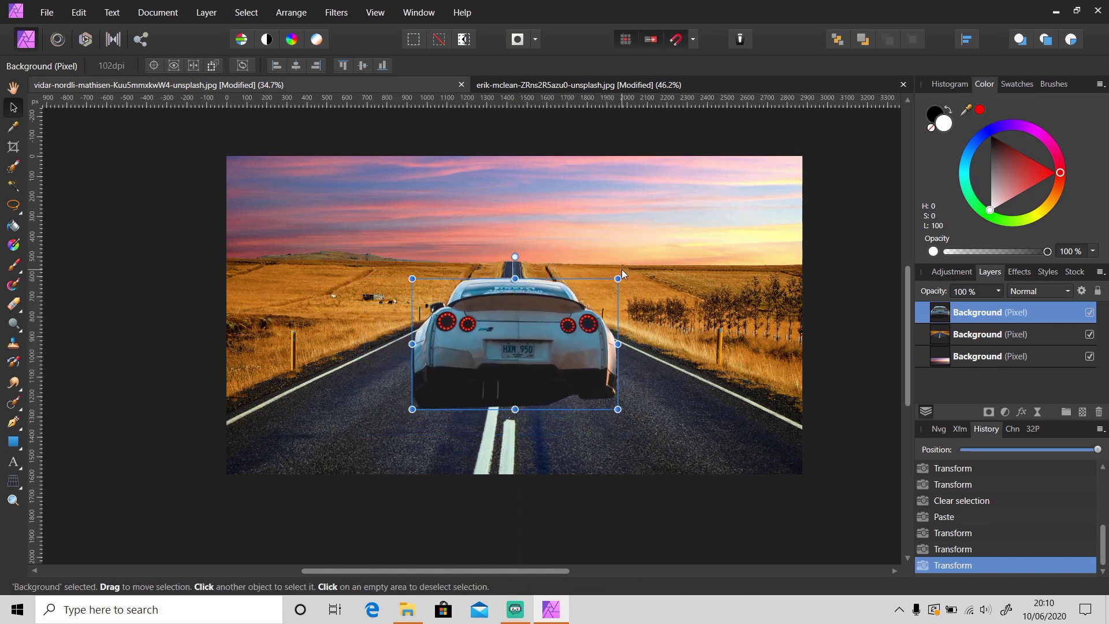
drag(618, 278, 587, 293)
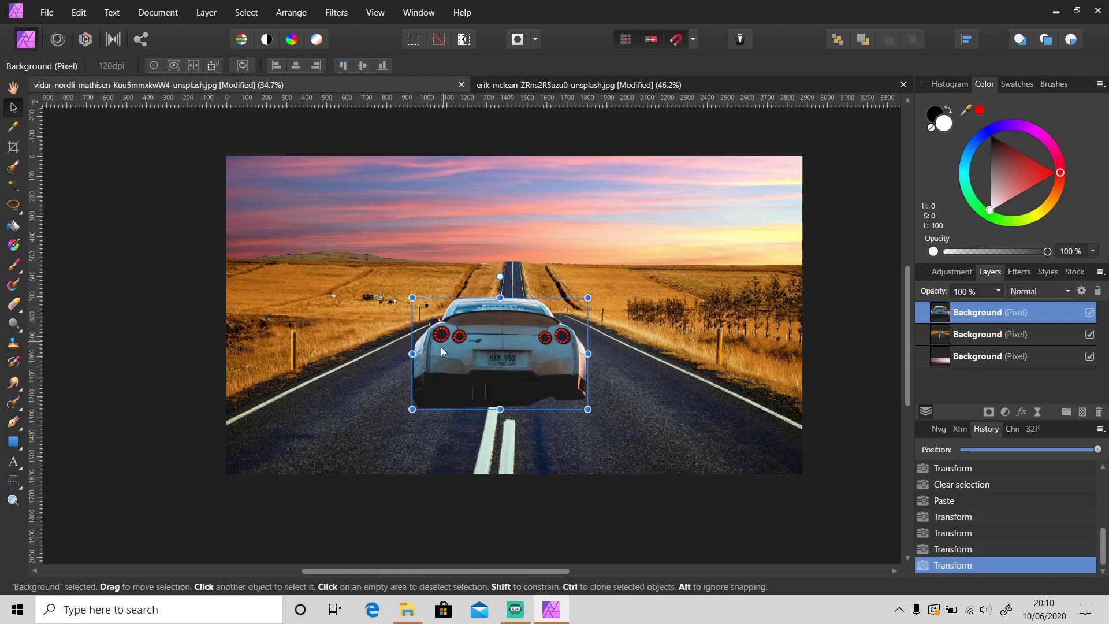
drag(494, 352, 504, 345)
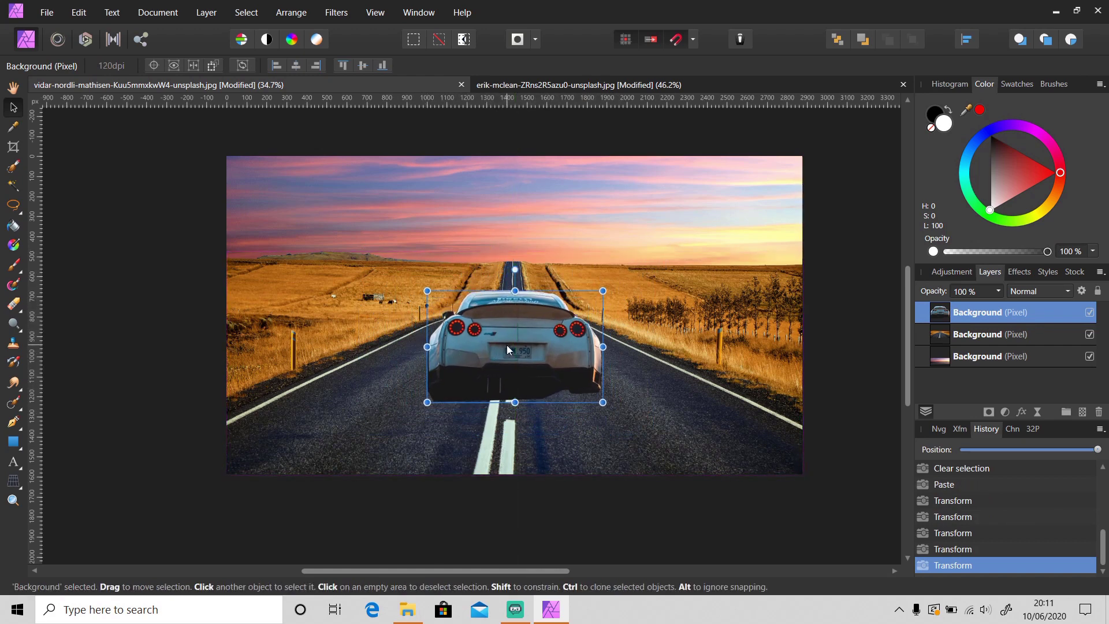
drag(602, 291, 593, 296)
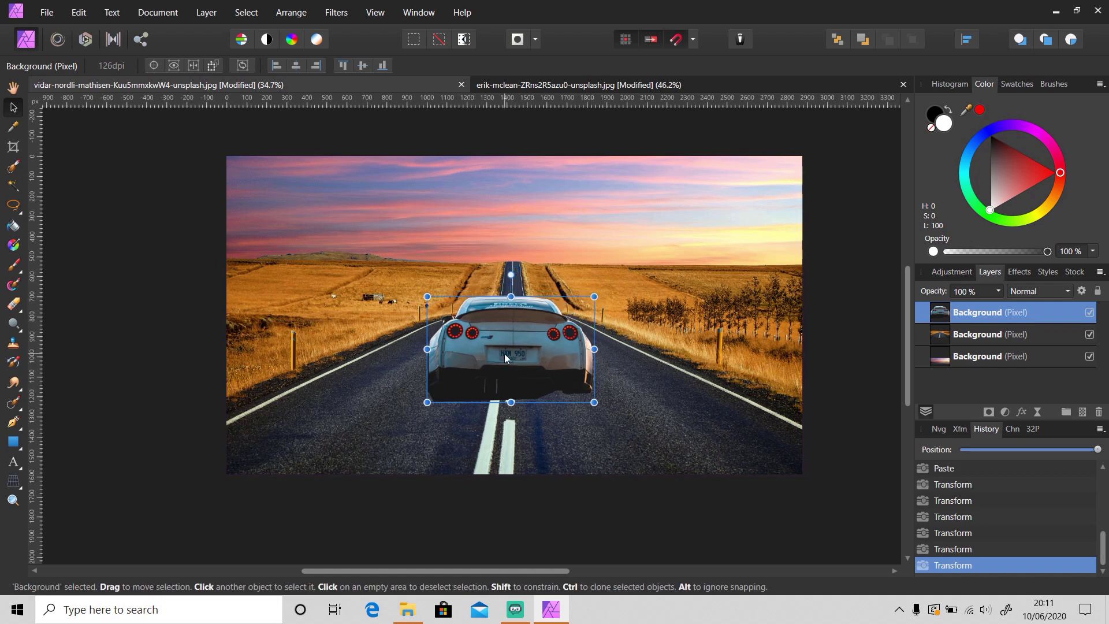
mouse_move(505, 357)
mouse_down()
mouse_move(514, 347)
mouse_move(506, 358)
mouse_up()
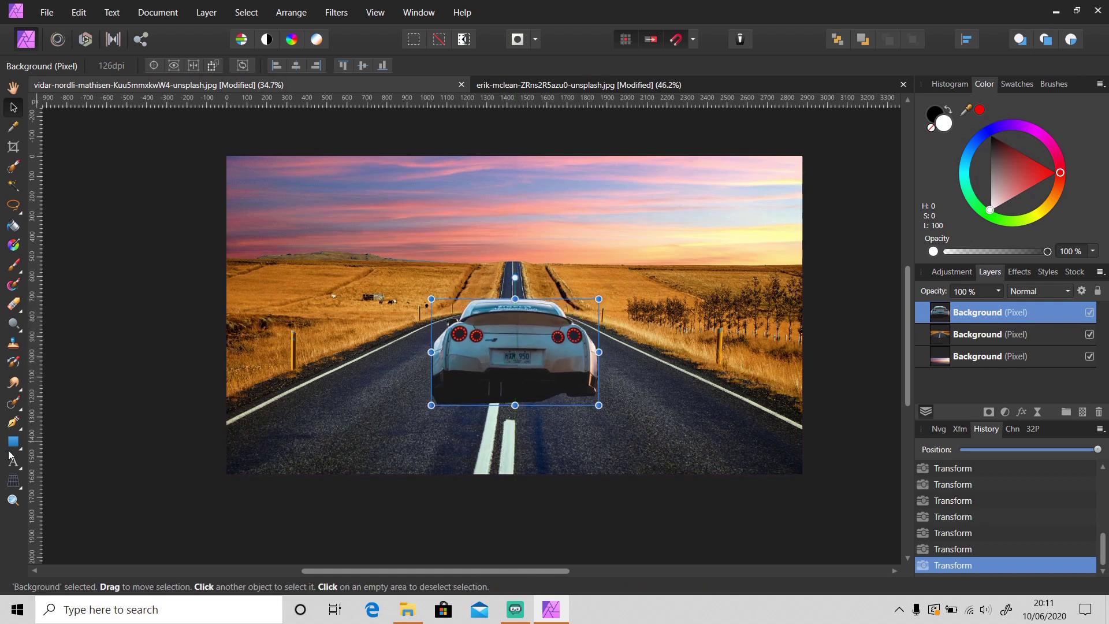
- Apply a single-plane Perspective to the car, raising its lower-left corner slightly, and deselect the layer
click(15, 484)
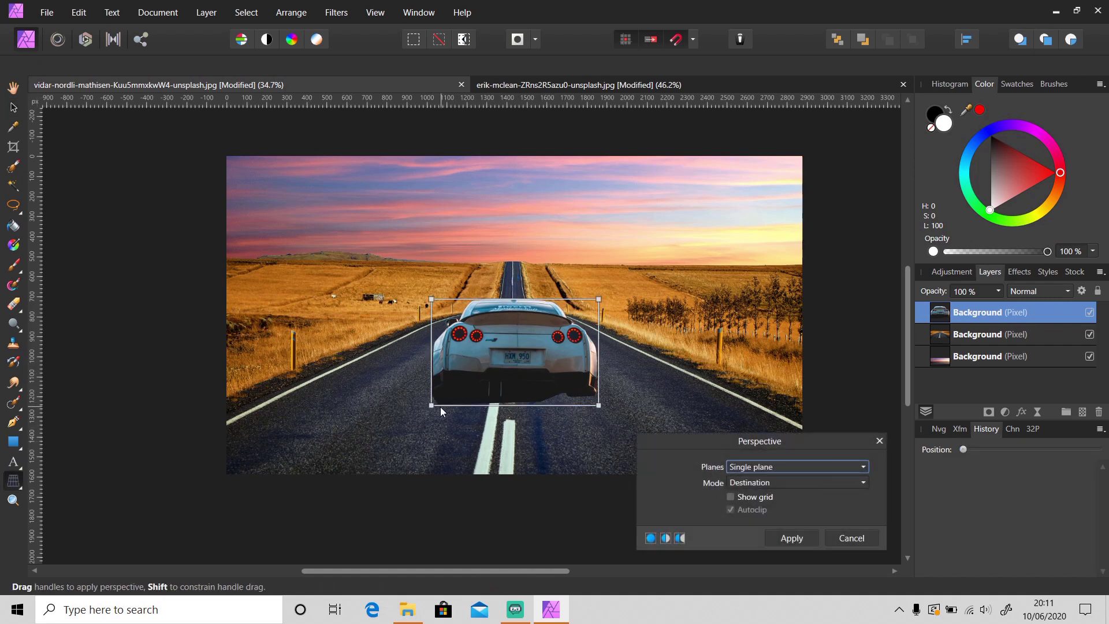
drag(434, 404, 438, 397)
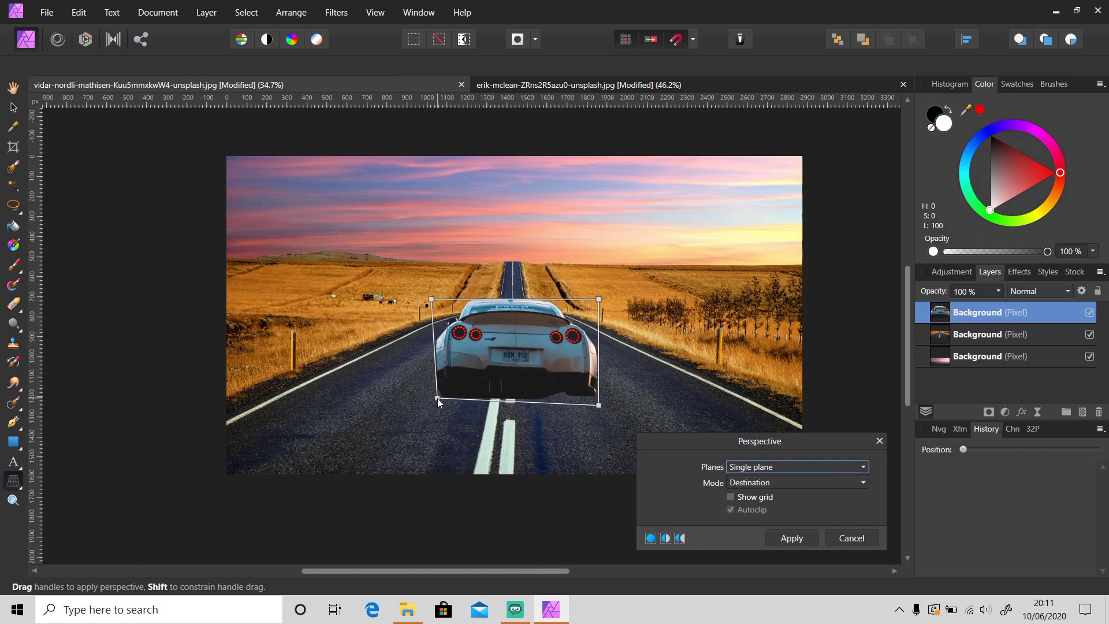
drag(438, 397, 435, 400)
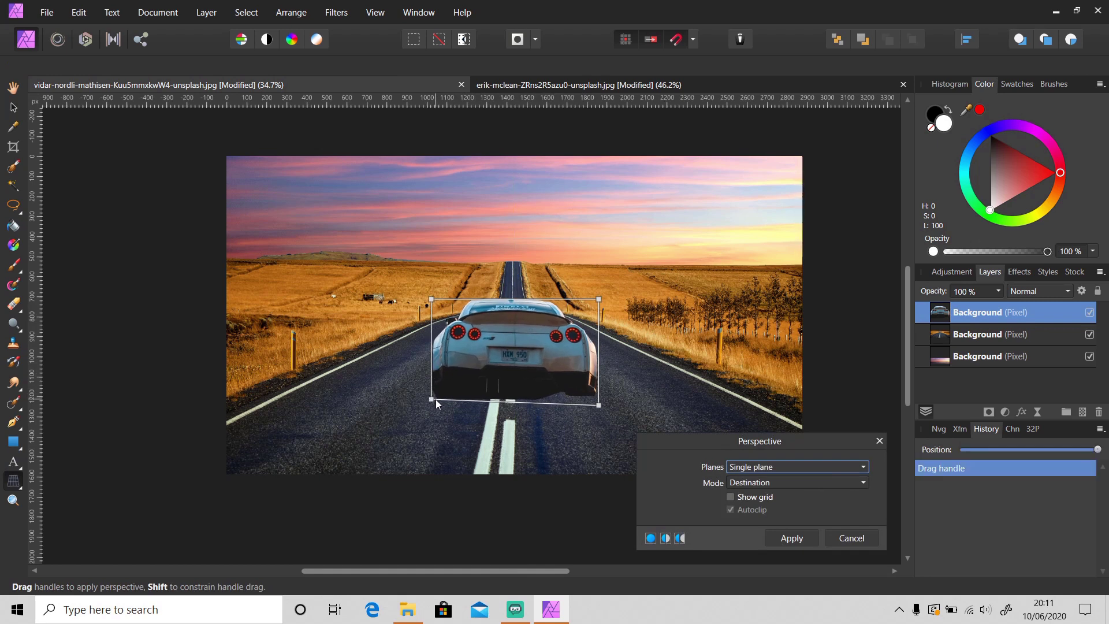
key(ctrl+z)
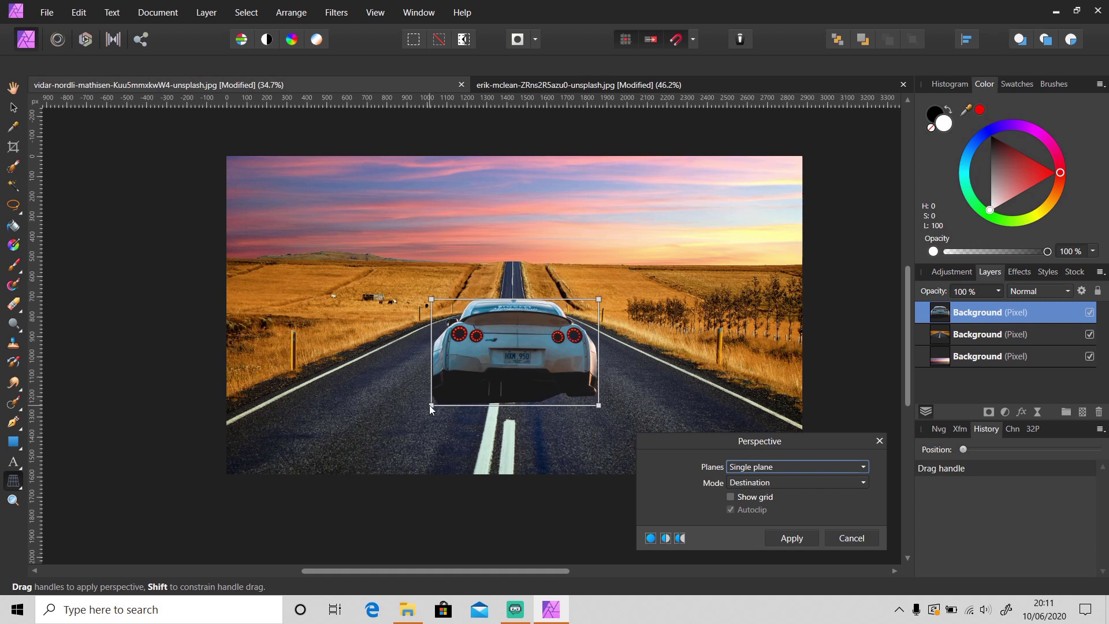
key(ctrl+shift+z)
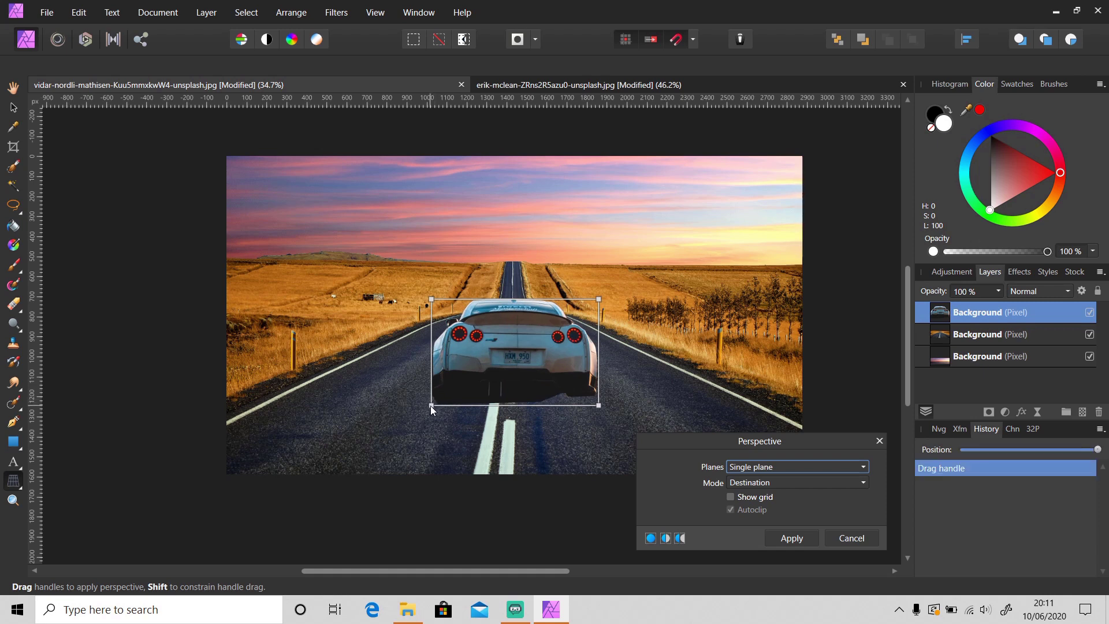
drag(431, 404, 432, 398)
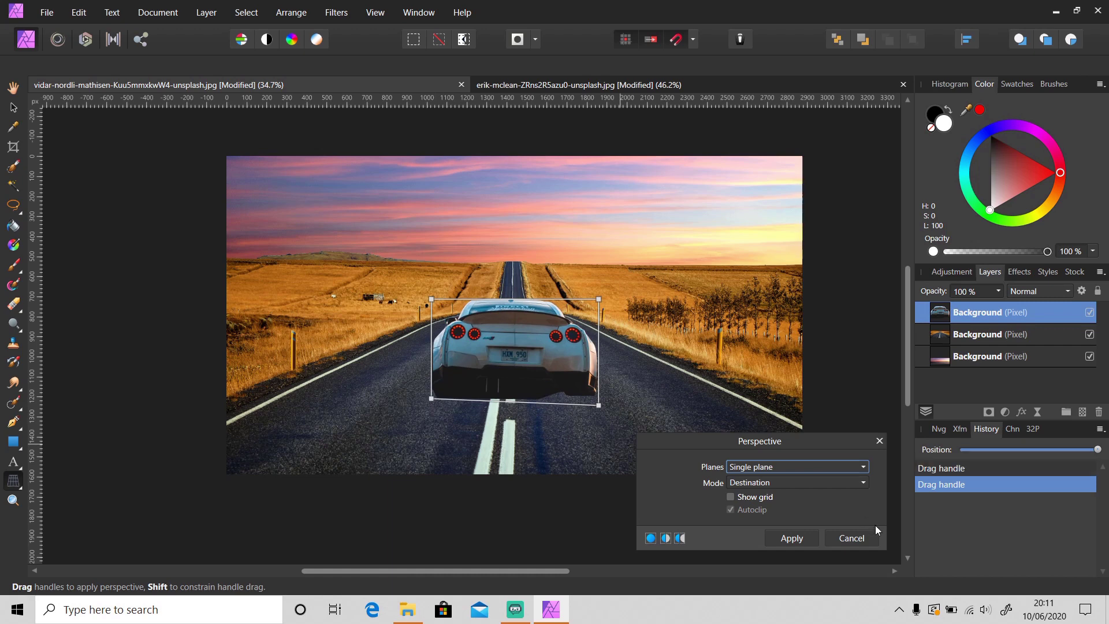
click(807, 544)
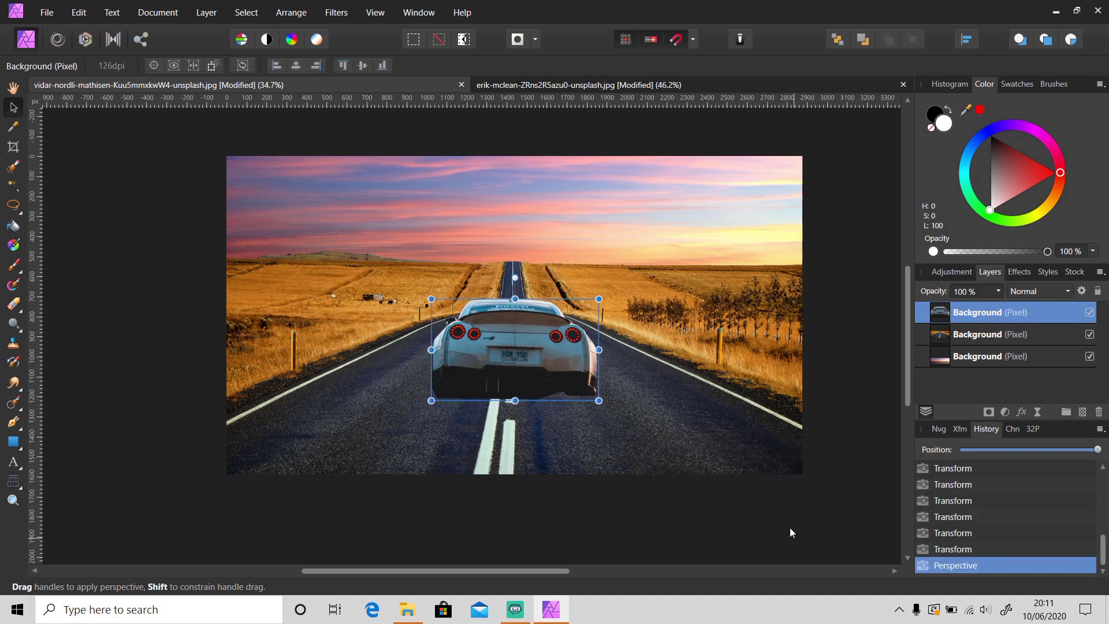
click(864, 395)
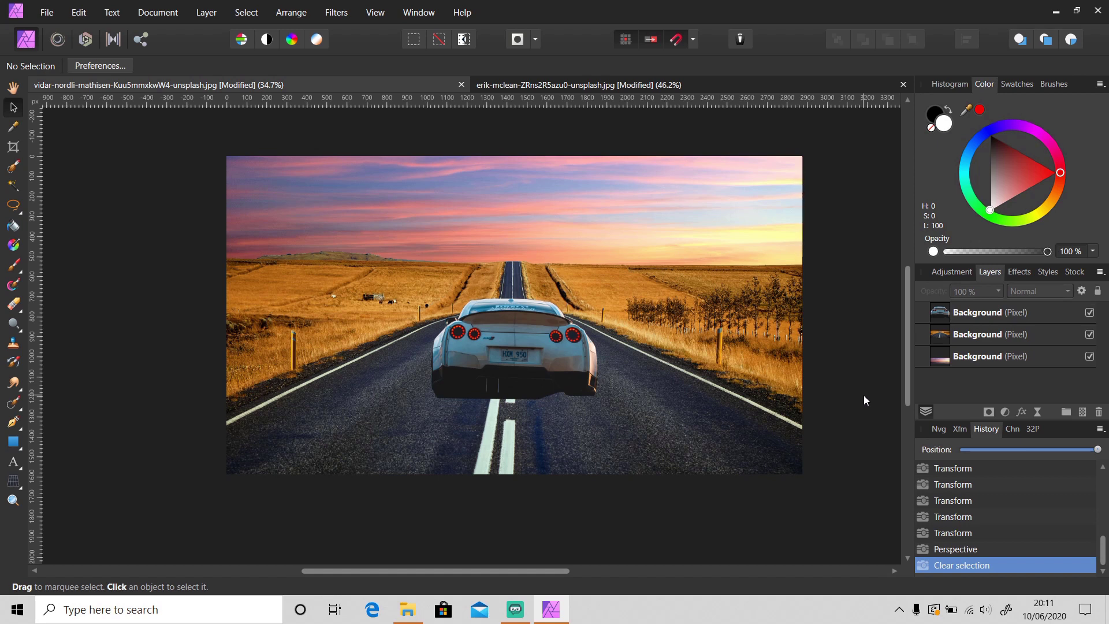
- Add a Levels adjustment from the road layer and move it to the top of the layer stack
click(989, 358)
click(991, 337)
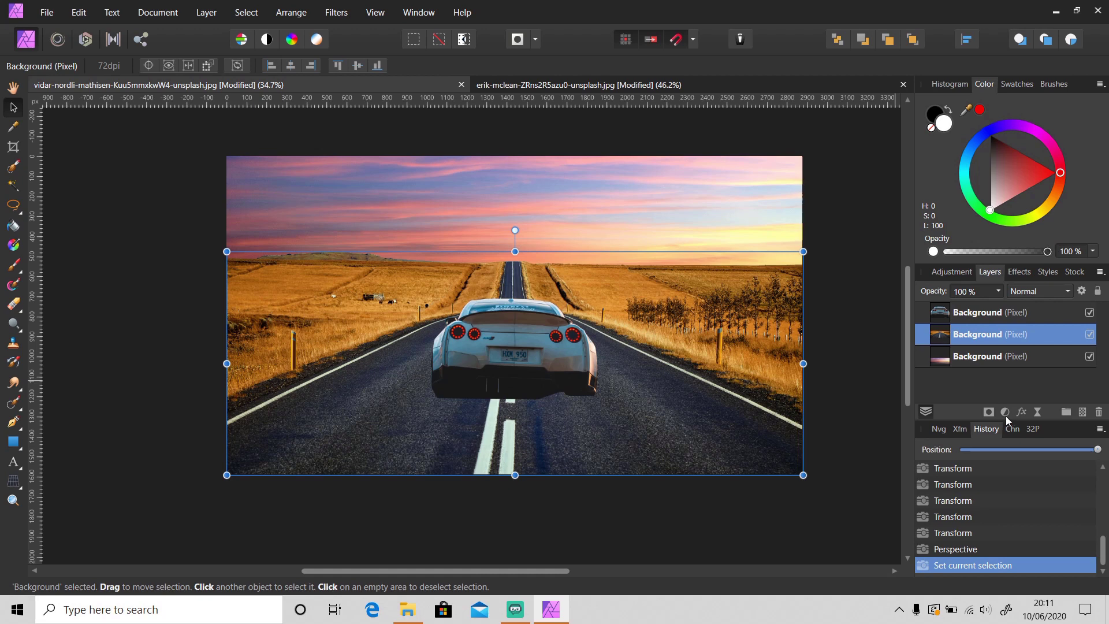
click(1006, 413)
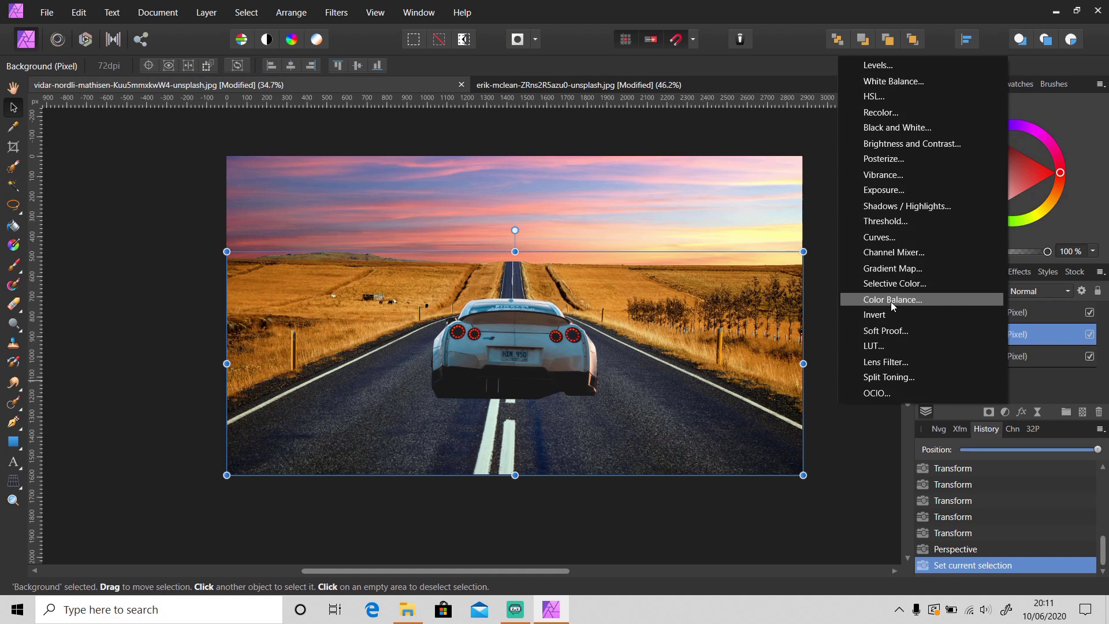
click(910, 69)
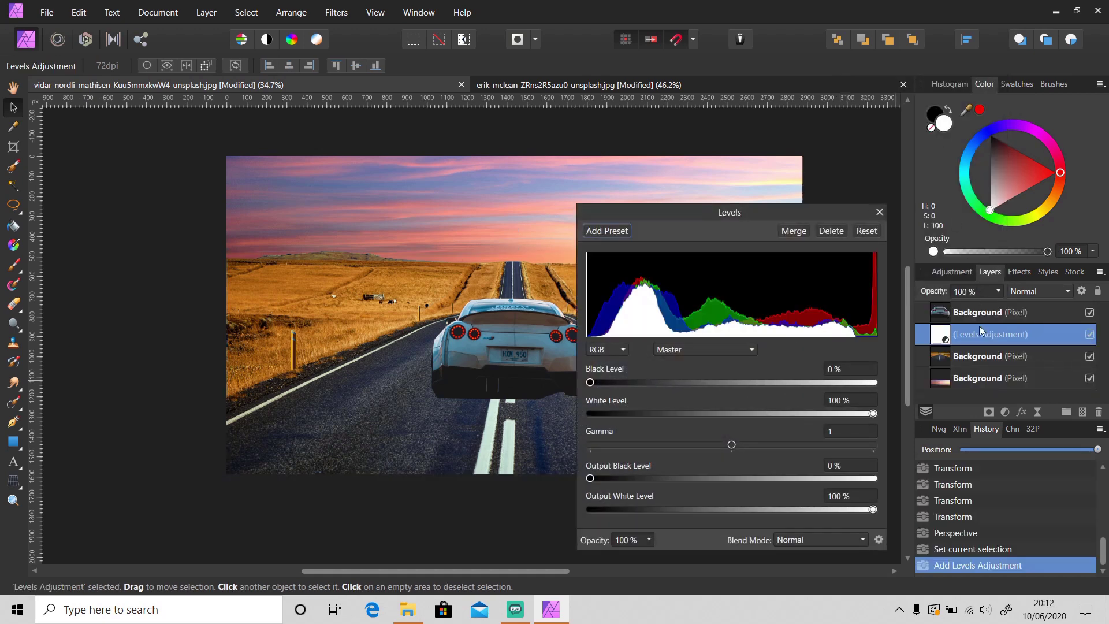
drag(989, 336, 1001, 302)
click(879, 212)
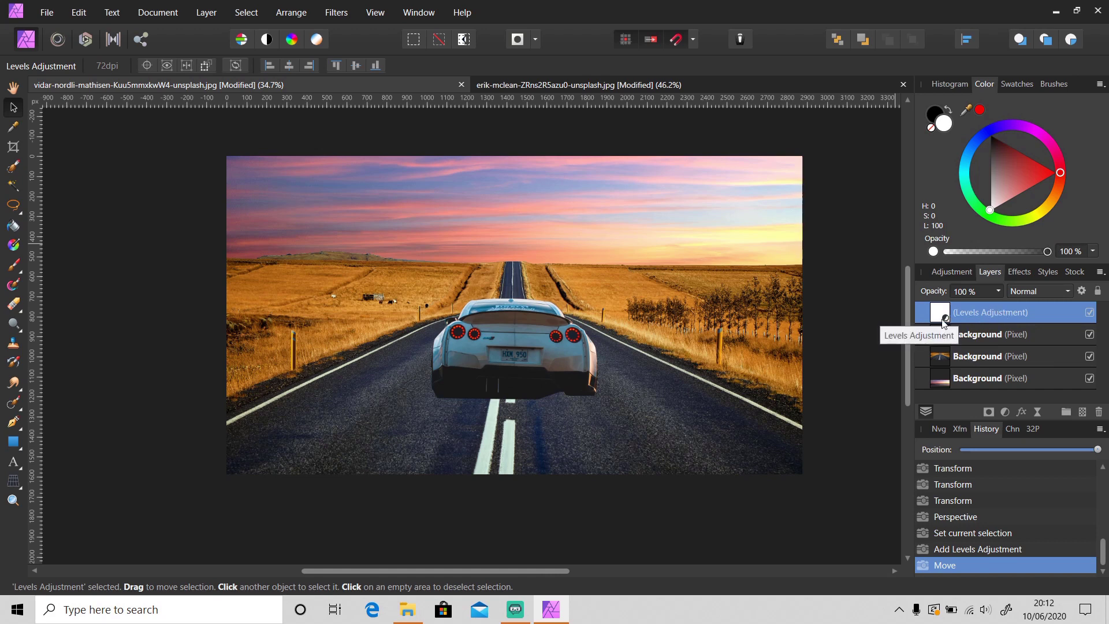
- Nest the Levels adjustment inside the road layer and expand that layer
click(982, 360)
click(991, 314)
double_click(997, 309)
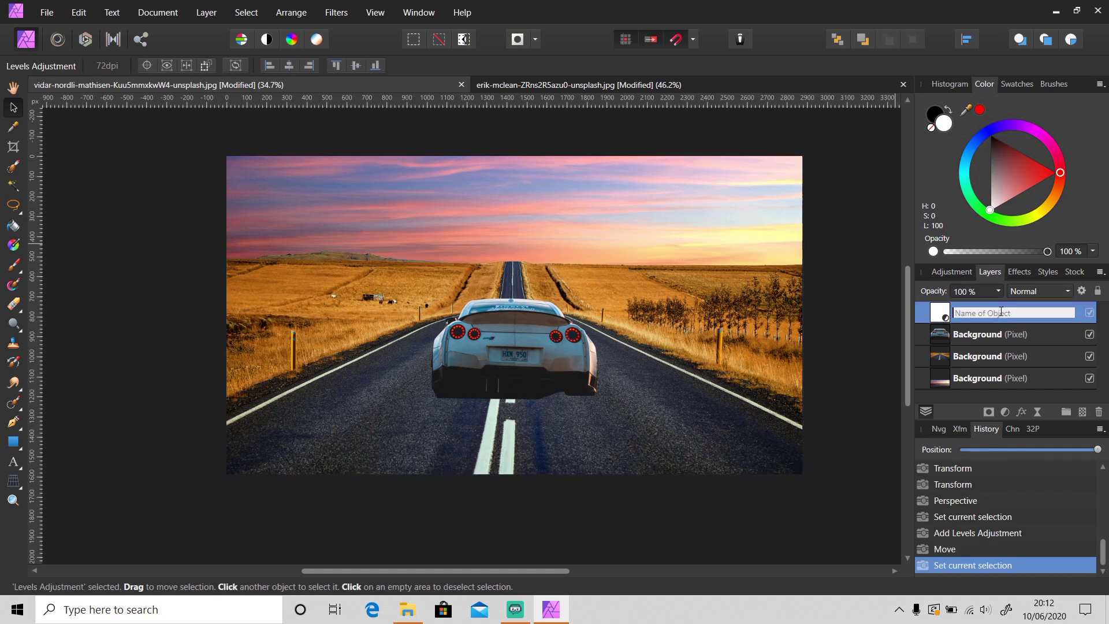
drag(1001, 312, 1000, 362)
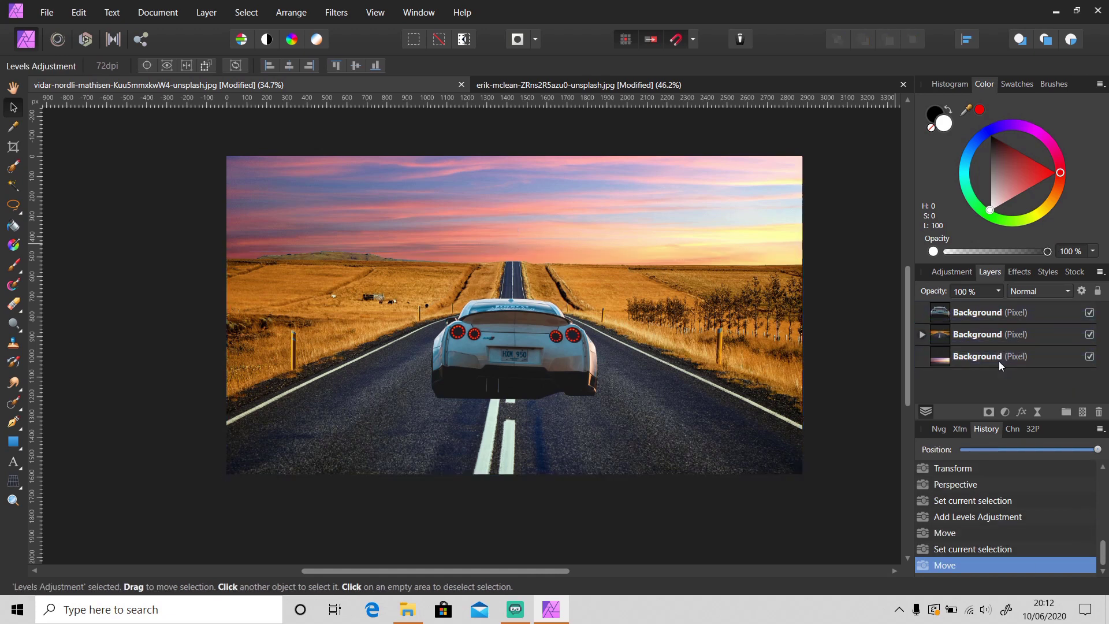
click(925, 334)
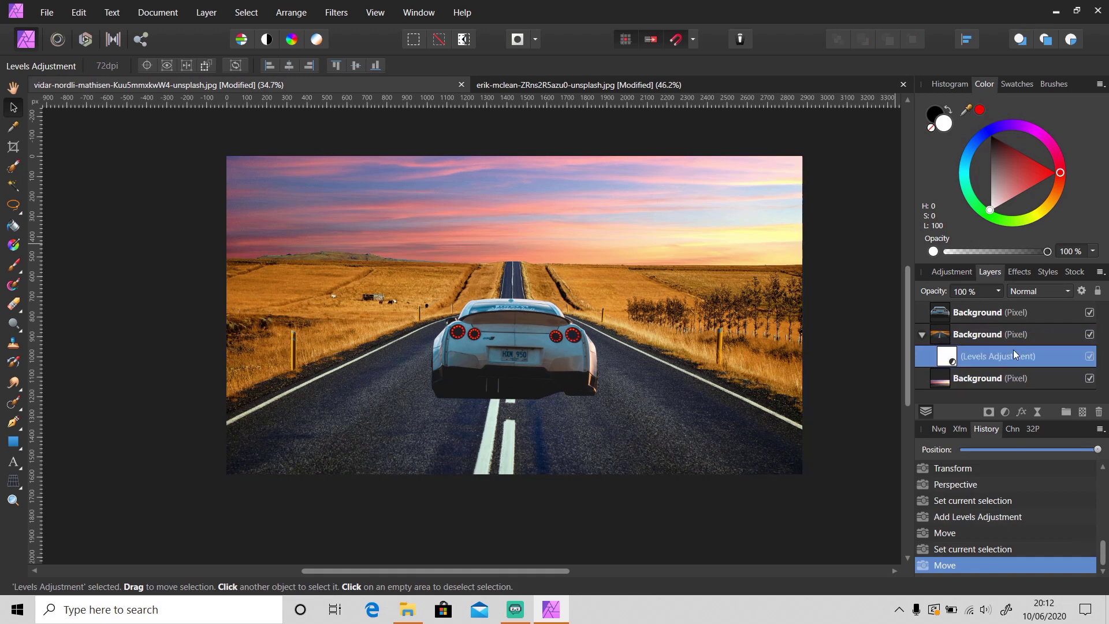
- Darken the road with the nested Levels: Black Level 10%, Output Black Level 5% and a reduced Output White Level
double_click(948, 359)
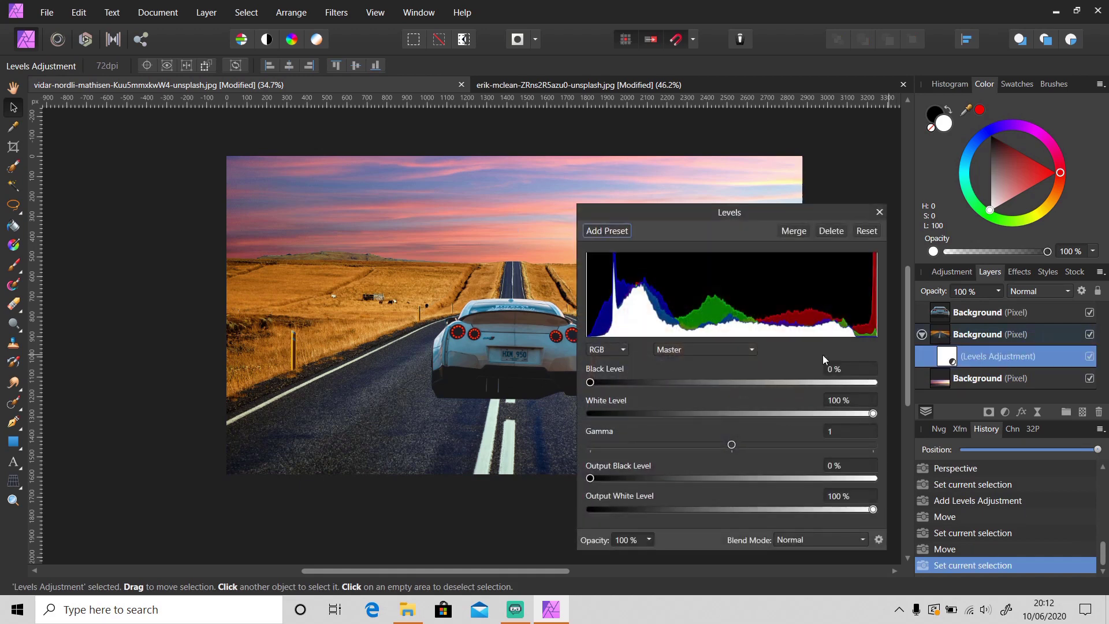
scroll(848, 370, up, 10)
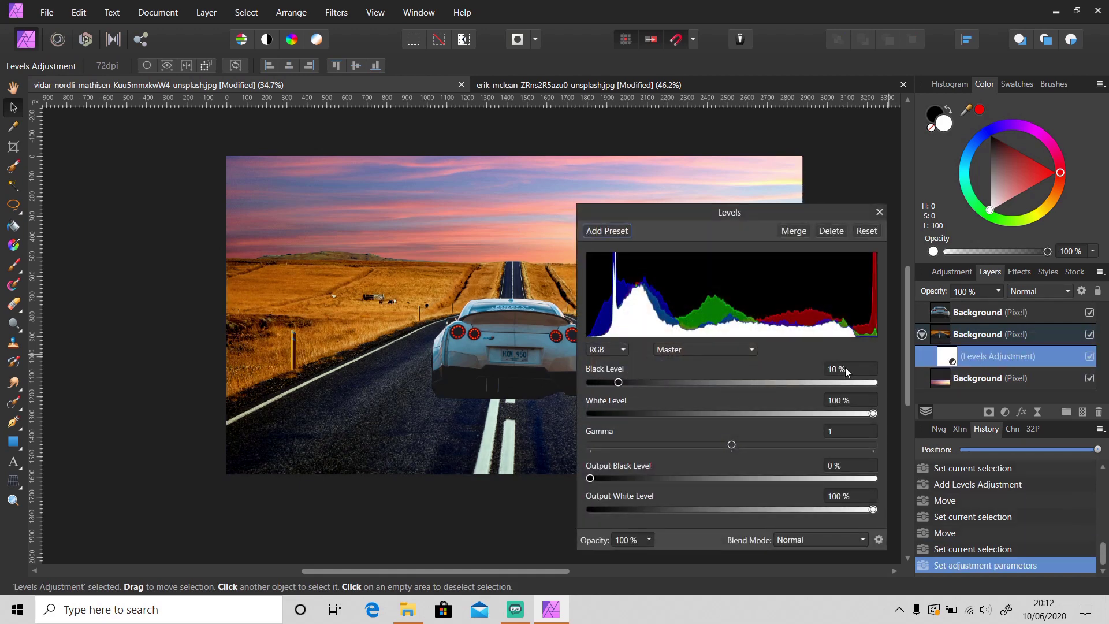
scroll(843, 401, down, 3)
scroll(842, 400, down, 3)
scroll(842, 399, up, 6)
scroll(838, 467, up, 3)
scroll(839, 468, up, 2)
scroll(840, 499, down, 16)
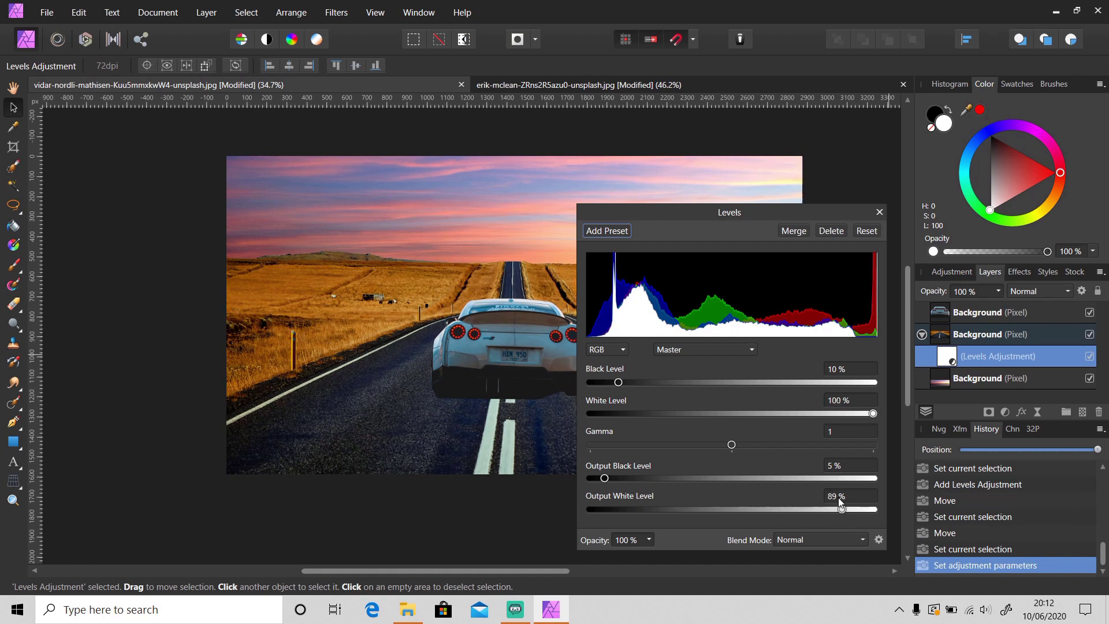
scroll(839, 499, down, 7)
drag(806, 511, 778, 513)
click(880, 212)
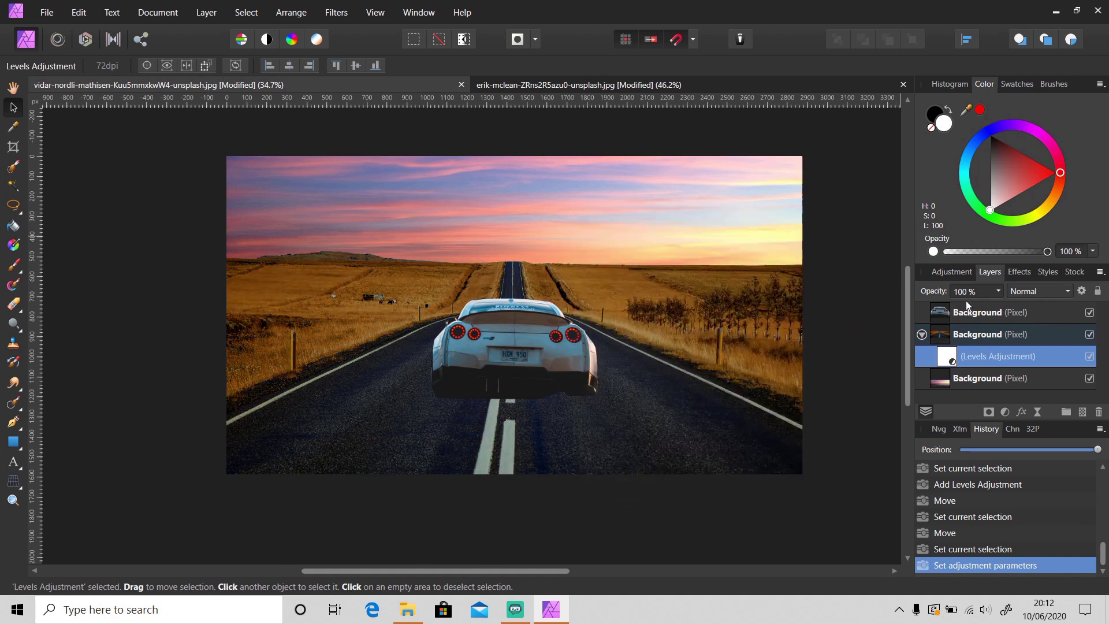
- Collapse the road layer and add a new Levels adjustment above the car layer
click(922, 334)
click(1004, 313)
click(1006, 412)
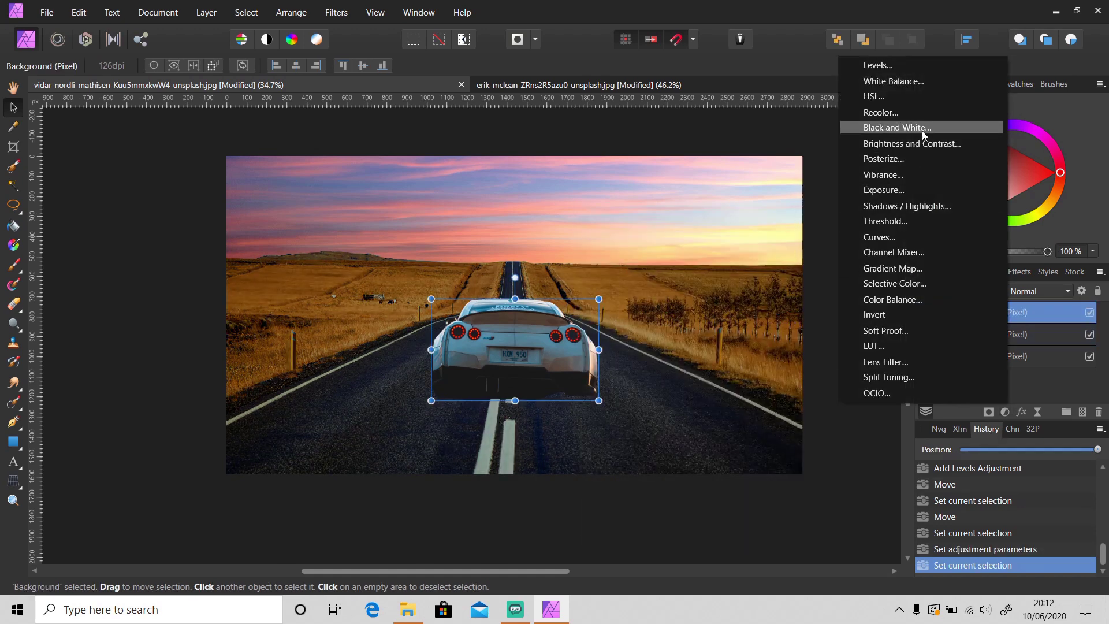
click(932, 68)
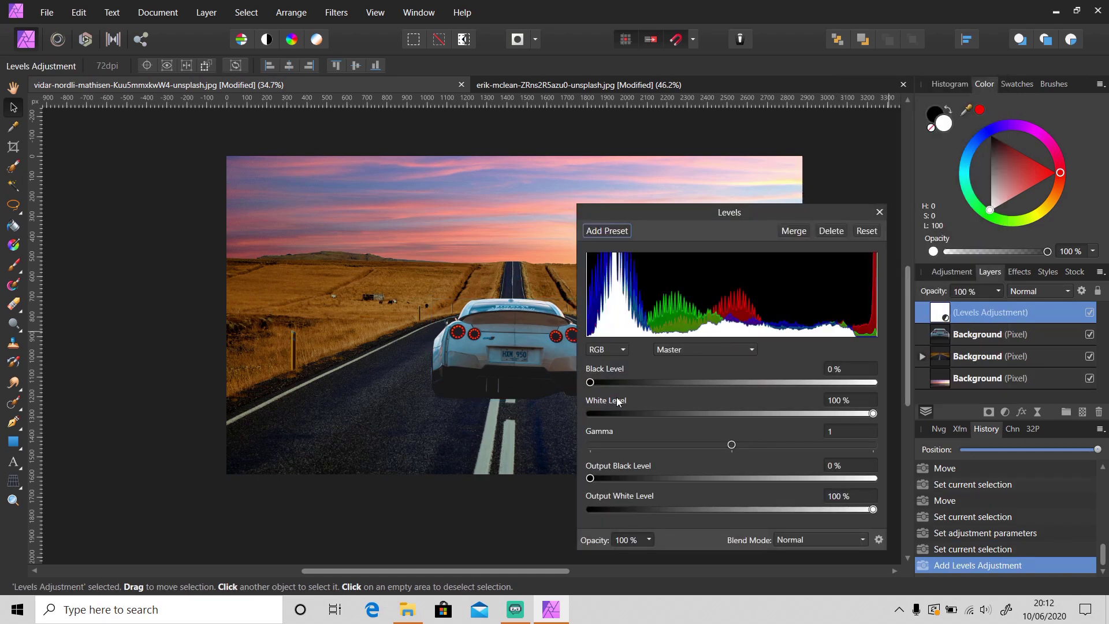
- Nest the new Levels adjustment inside the car layer with Black Level 5%, Output Black Level 5% and Output White Level 85%
drag(590, 382, 604, 383)
drag(1019, 312, 1014, 335)
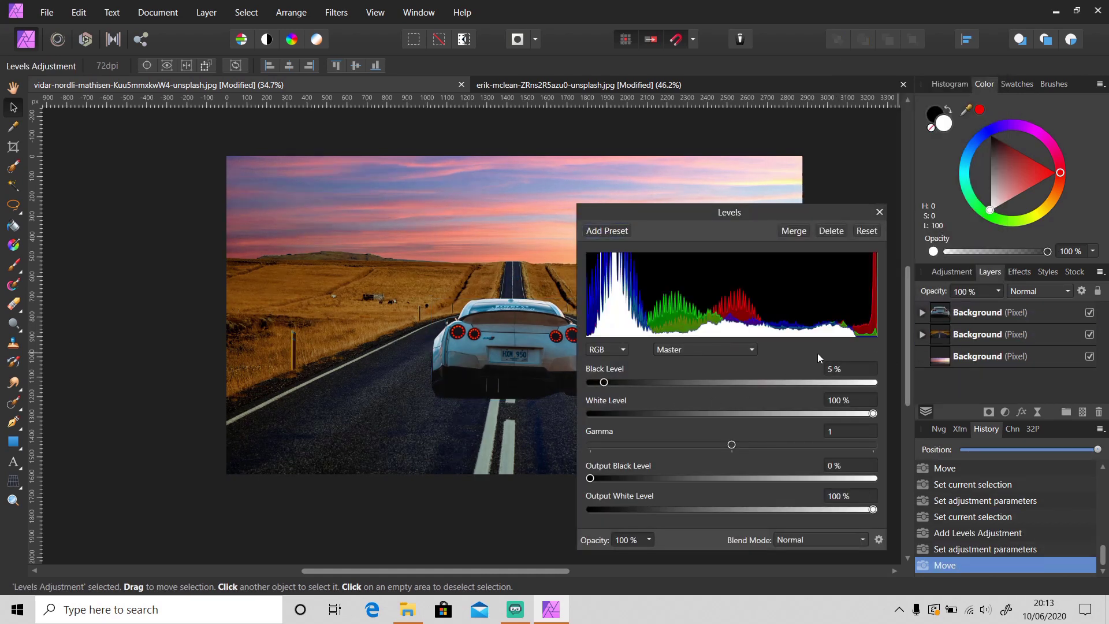
drag(602, 382, 574, 383)
scroll(848, 368, up, 5)
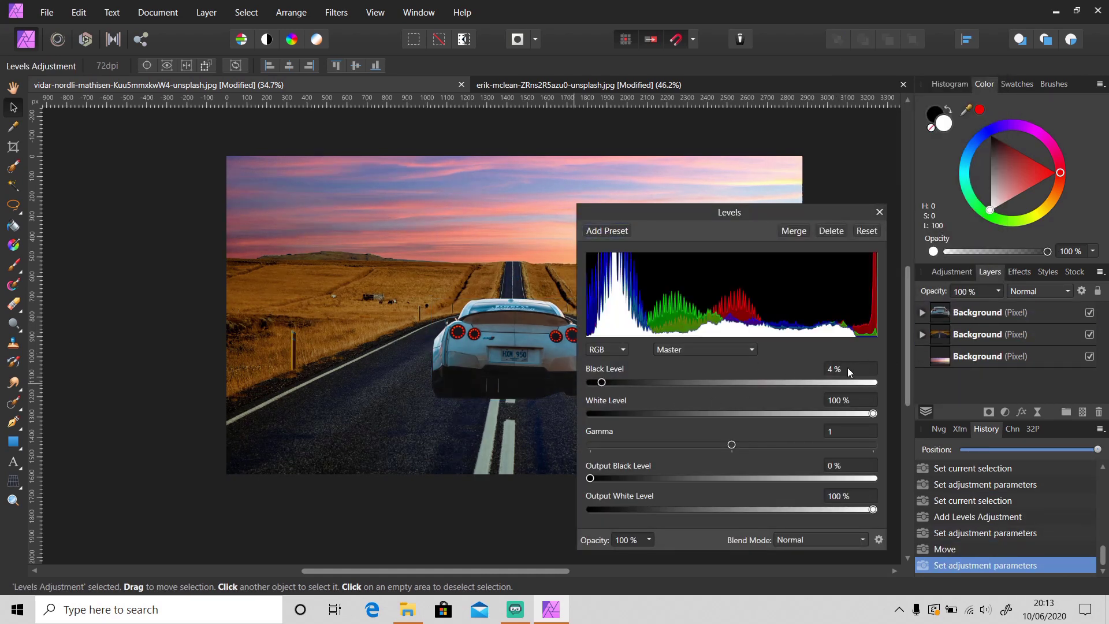
scroll(840, 402, down, 5)
drag(851, 414, 888, 427)
scroll(840, 464, up, 5)
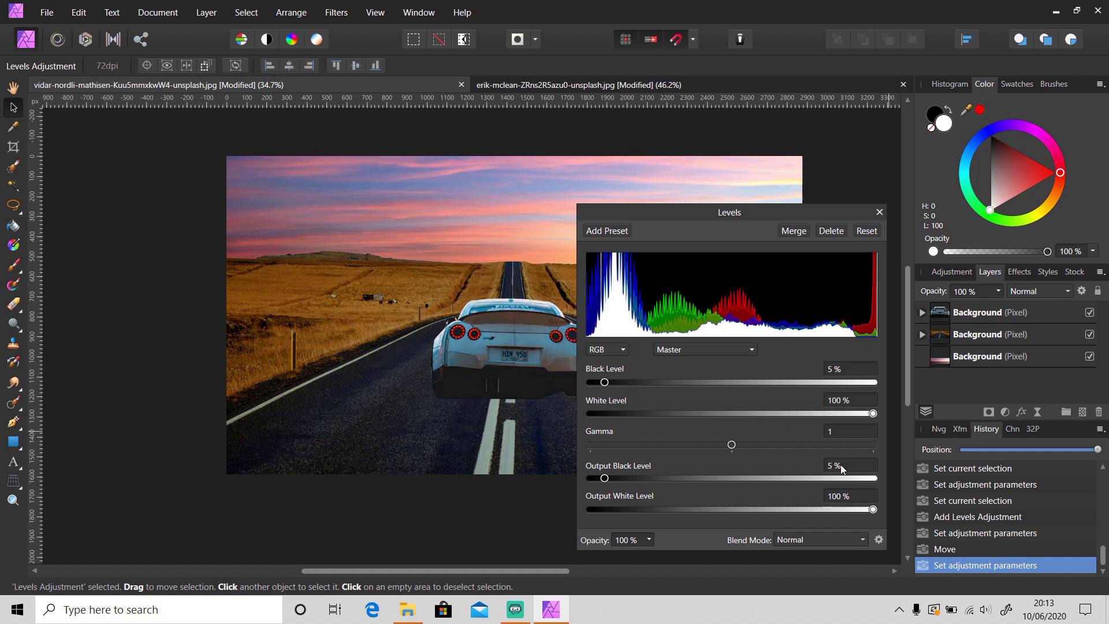
scroll(840, 500, down, 3)
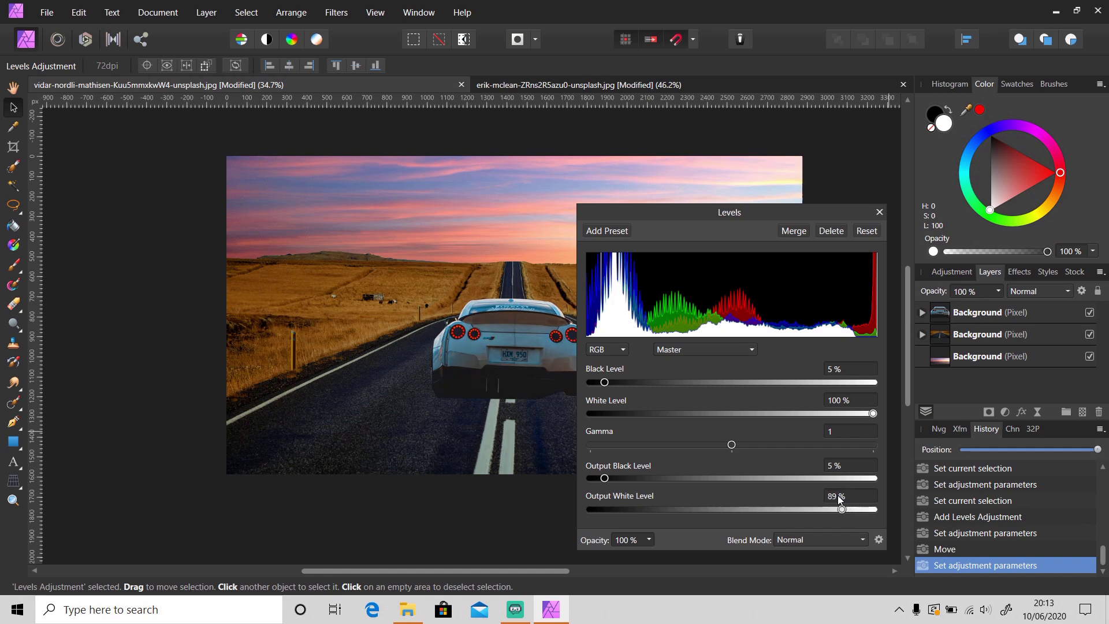
scroll(840, 499, down, 4)
click(880, 212)
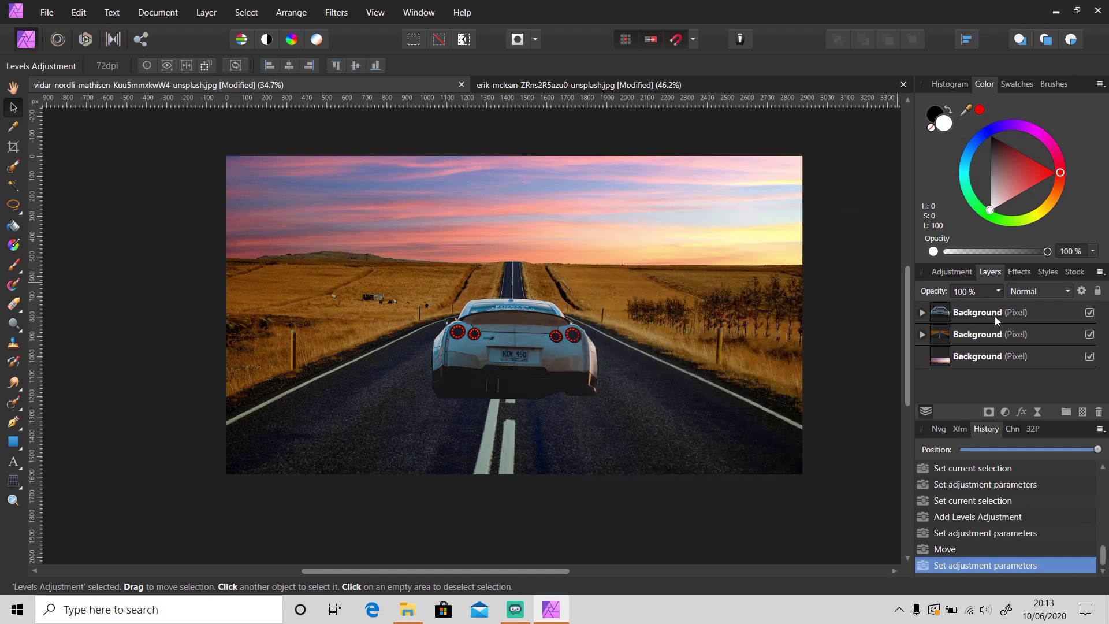
- Add a Color Balance adjustment, move it out of the car layer to the top of the stack, and collapse the car layer
click(1007, 411)
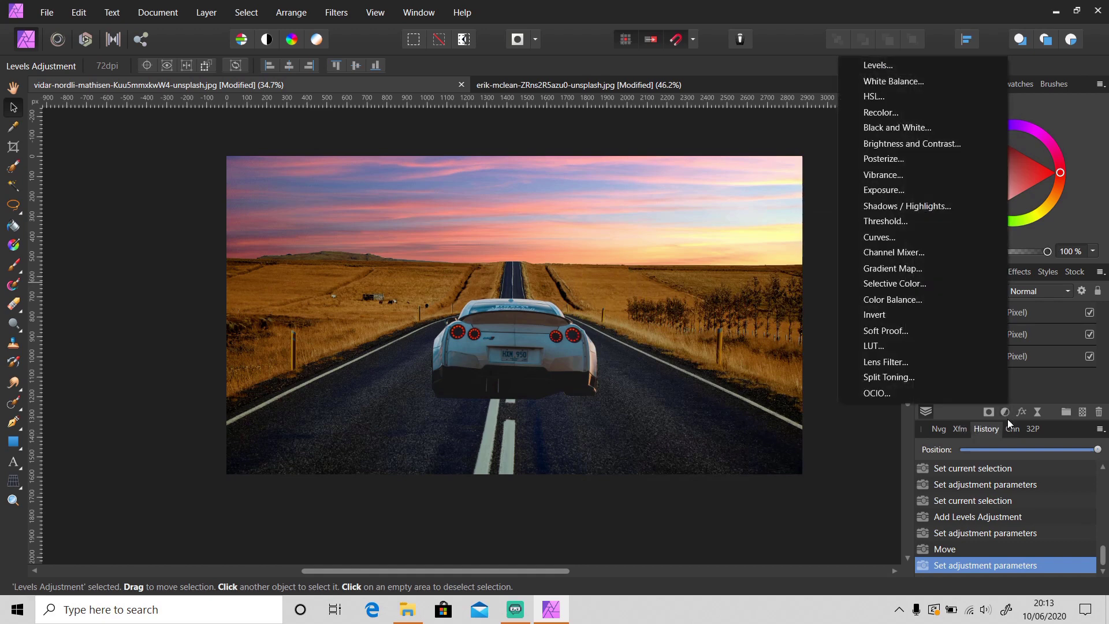
click(920, 299)
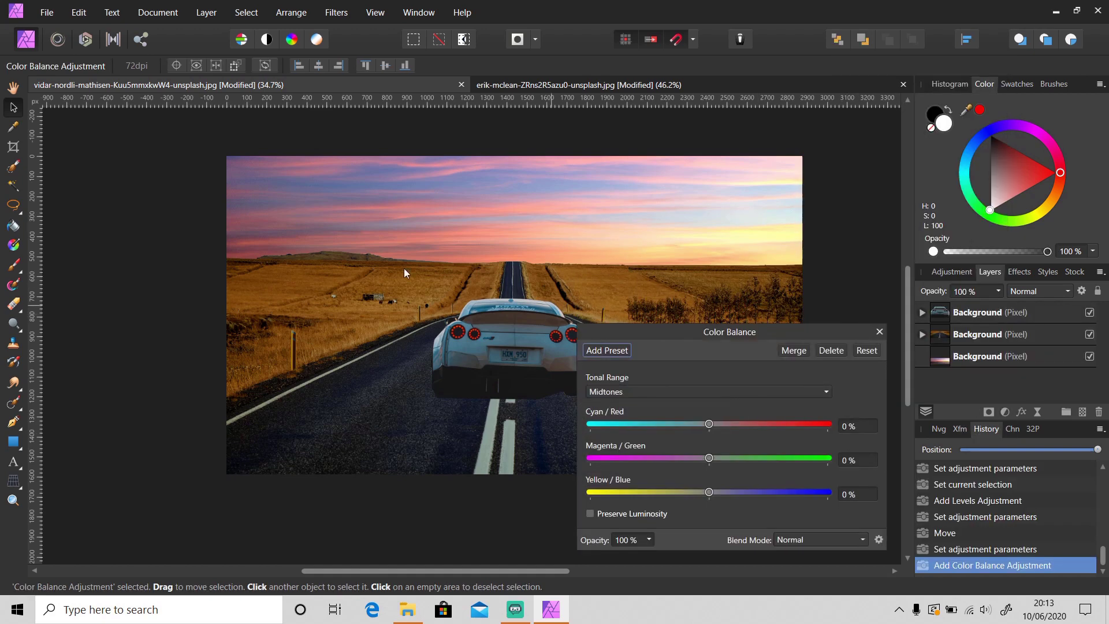
click(922, 312)
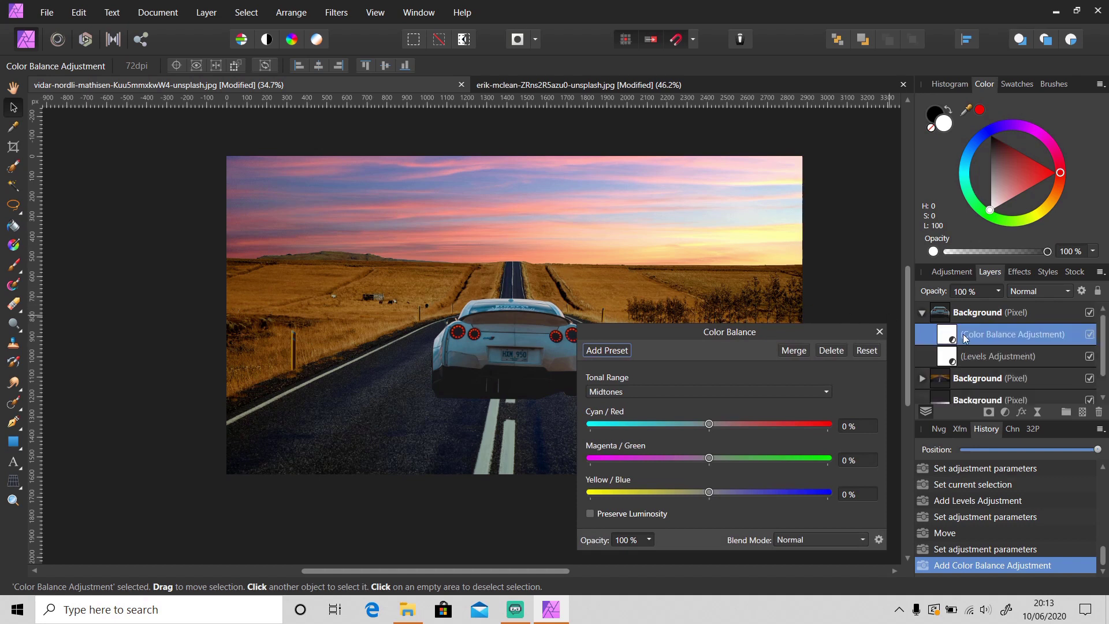
drag(982, 335, 983, 306)
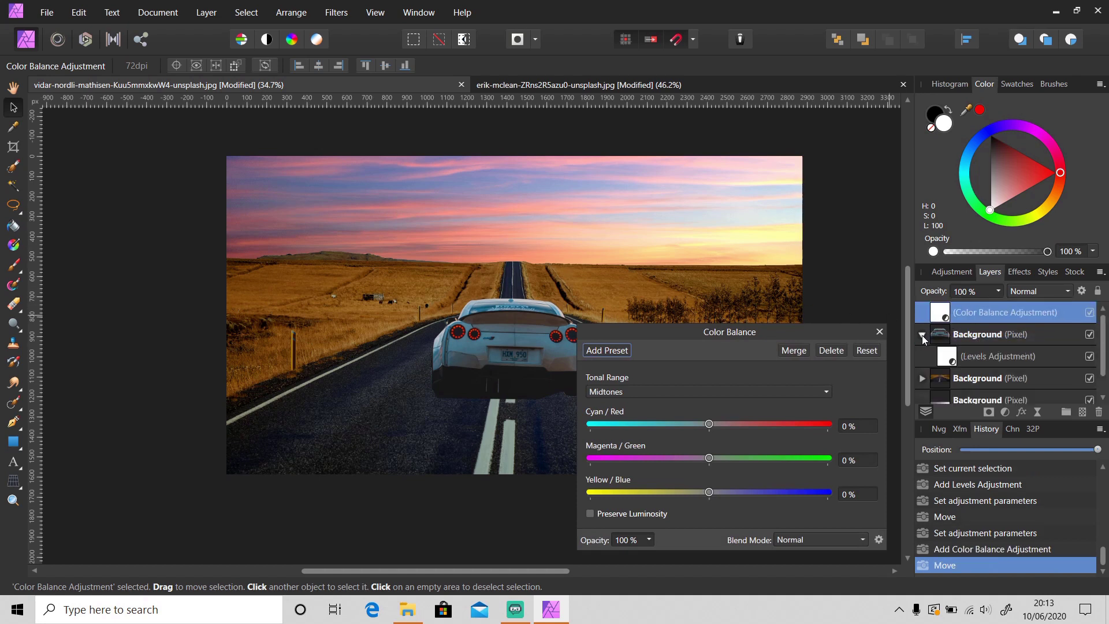
click(922, 335)
- Set the Color Balance midtones to Cyan/Red 25%, Magenta/Green -15% and Yellow/Blue -15%, and toggle the adjustment's visibility to compare
drag(708, 423, 744, 424)
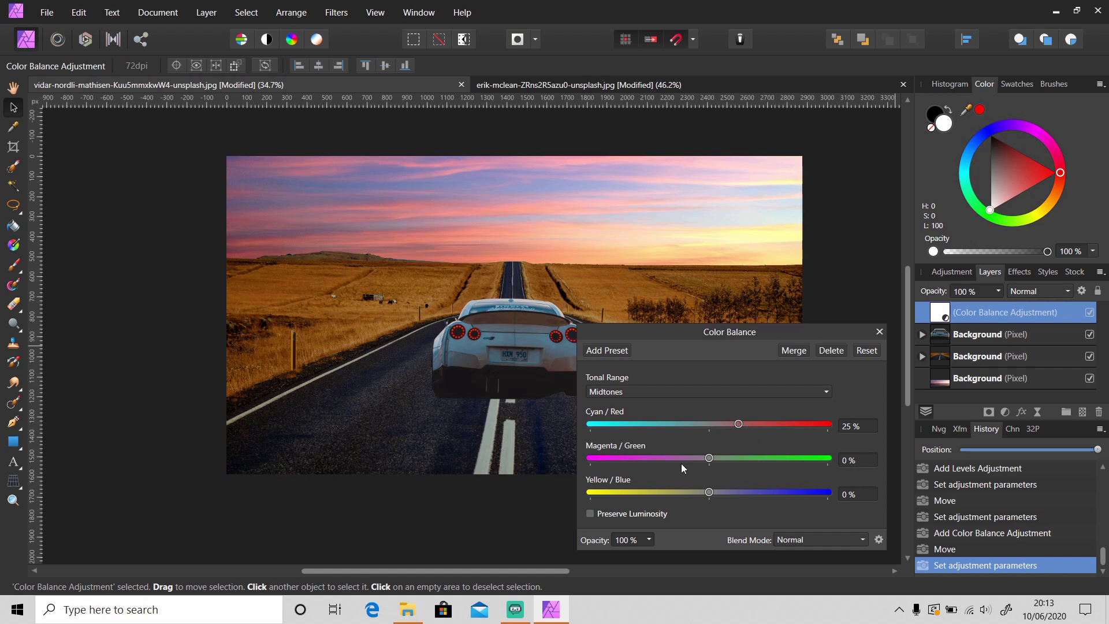
drag(709, 458, 693, 458)
drag(706, 493, 692, 488)
scroll(849, 493, down, 3)
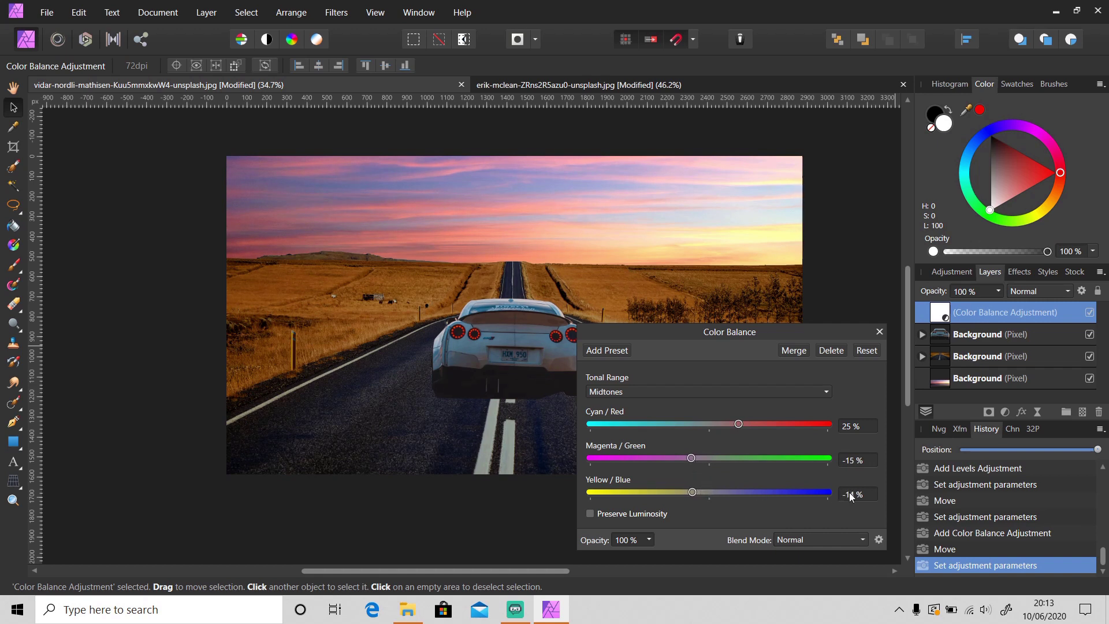
click(1090, 312)
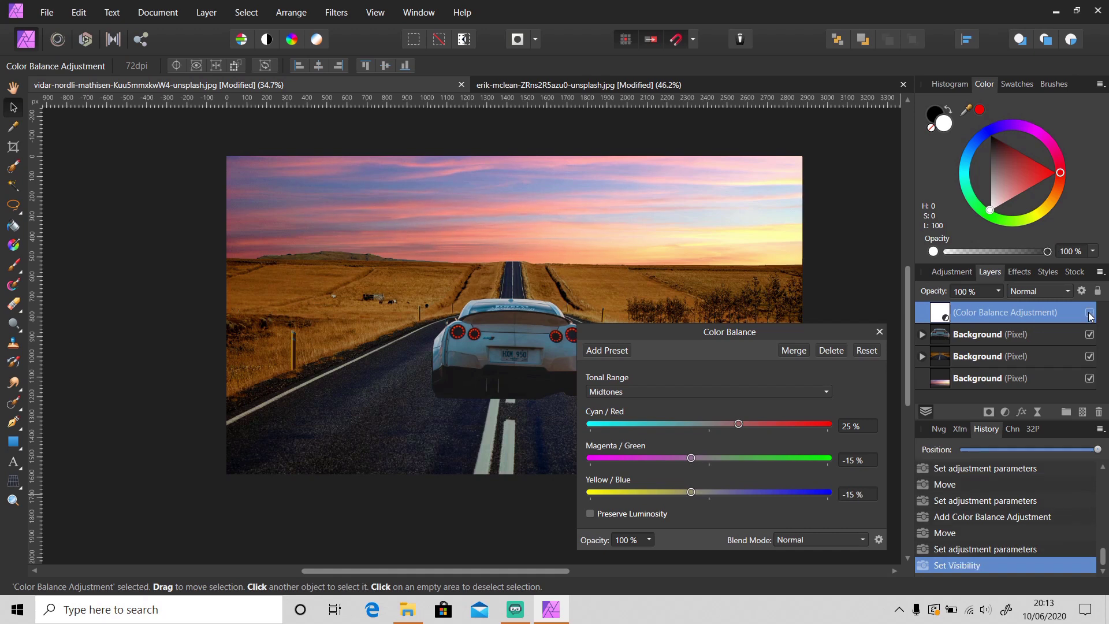
click(886, 334)
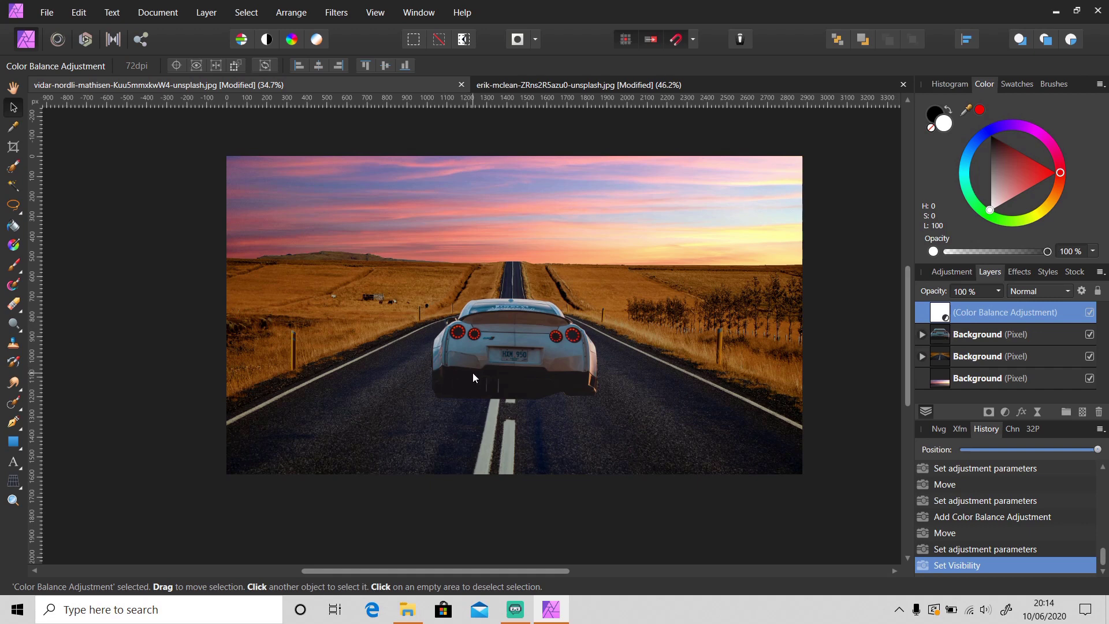
- Soften the car's bottom edge on the car layer with the Erase Brush at 0% hardness
scroll(480, 366, up, 3)
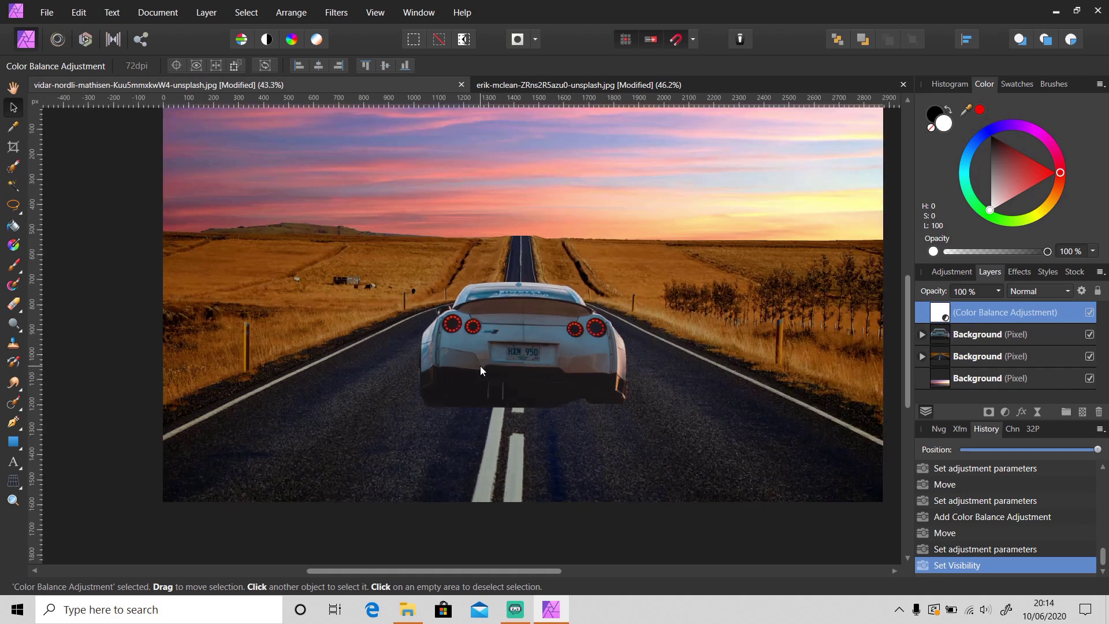
scroll(526, 363, down, 2)
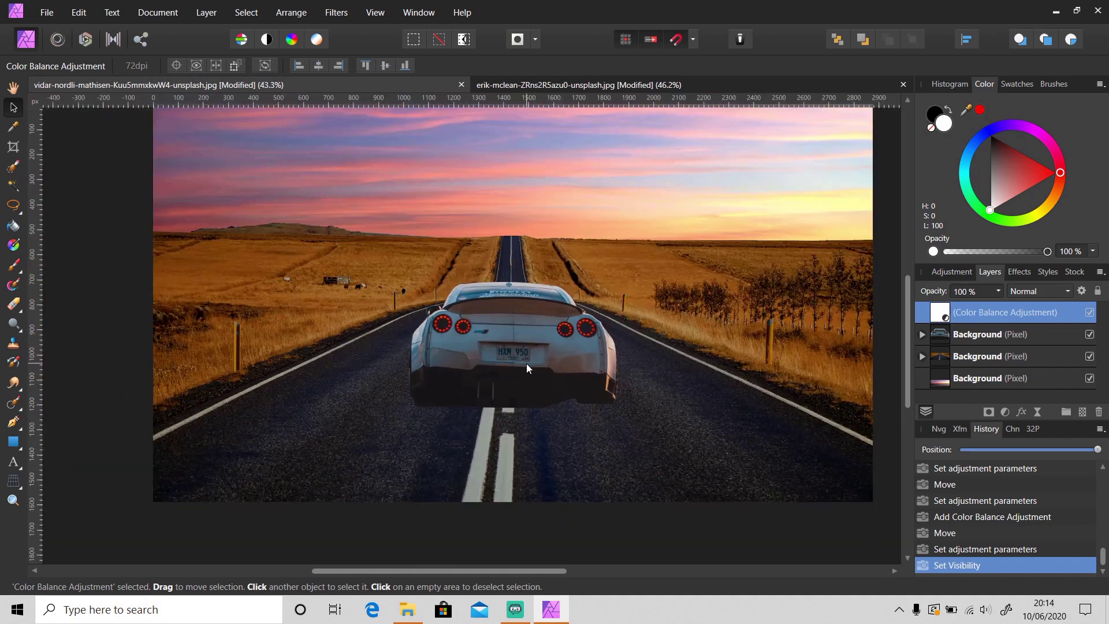
scroll(526, 363, up, 2)
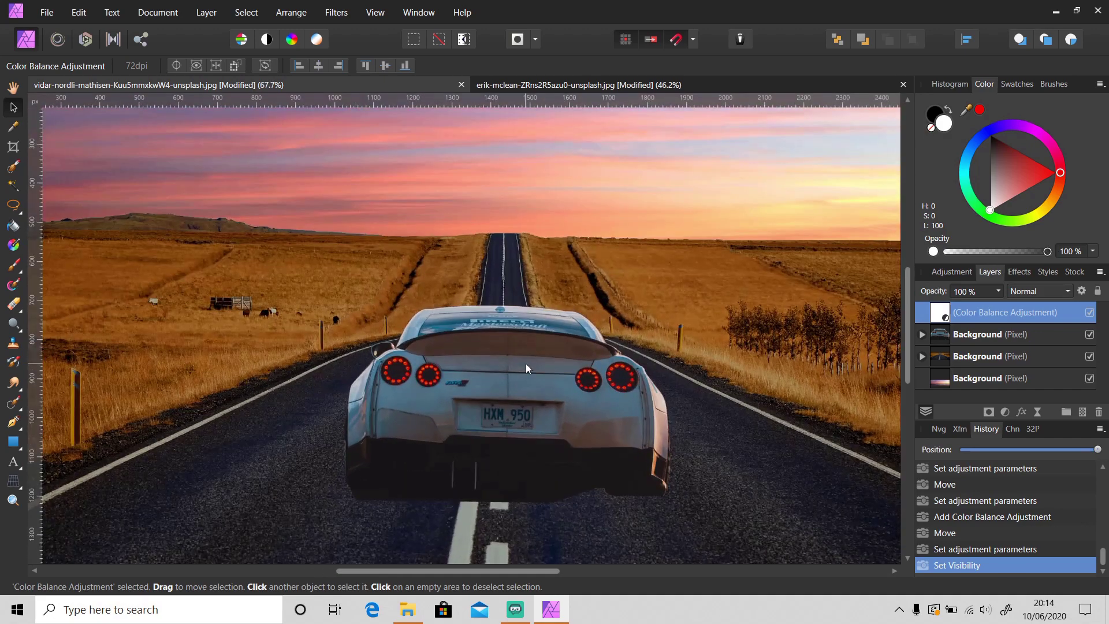
scroll(525, 363, down, 3)
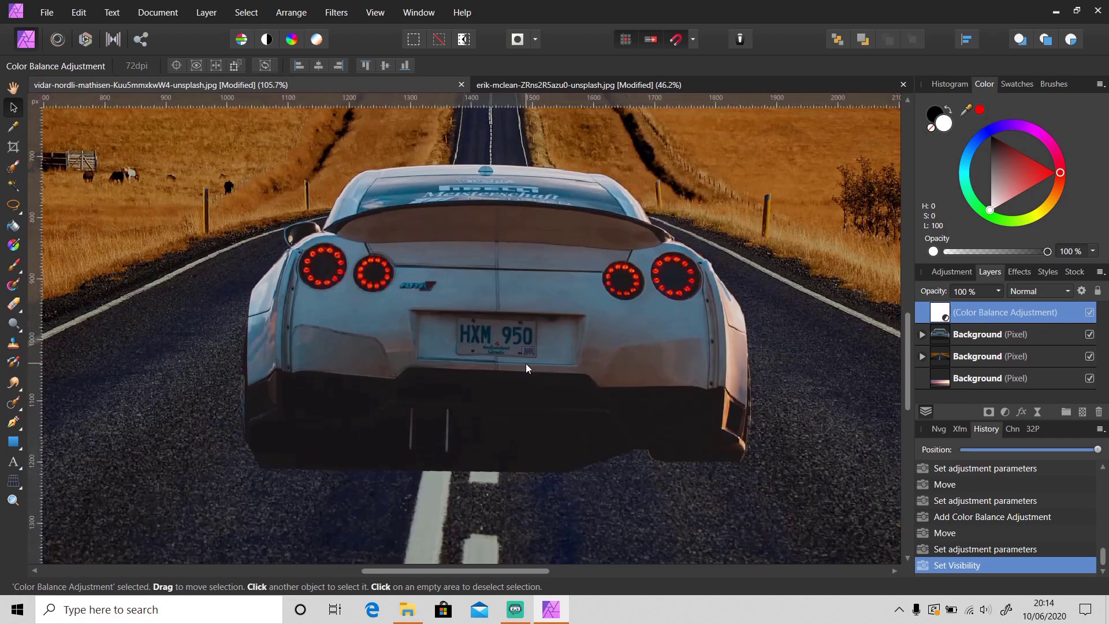
scroll(526, 363, up, 4)
scroll(526, 363, down, 2)
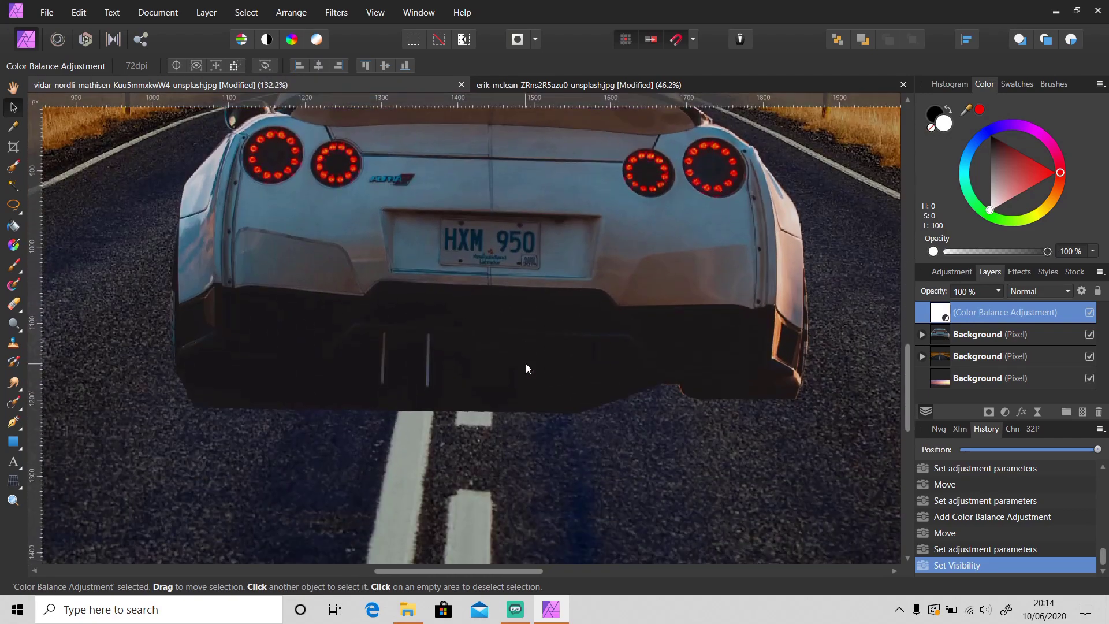
click(988, 337)
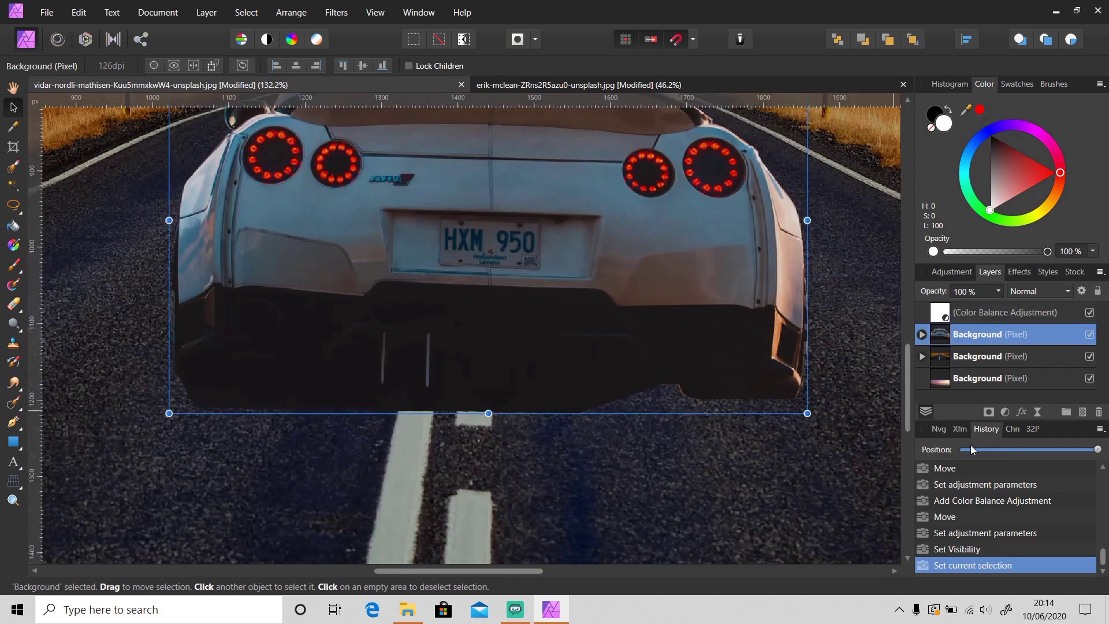
key(e)
mouse_move(206, 412)
mouse_down()
mouse_move(683, 419)
mouse_move(648, 417)
mouse_move(640, 405)
mouse_move(689, 418)
mouse_move(664, 396)
mouse_up()
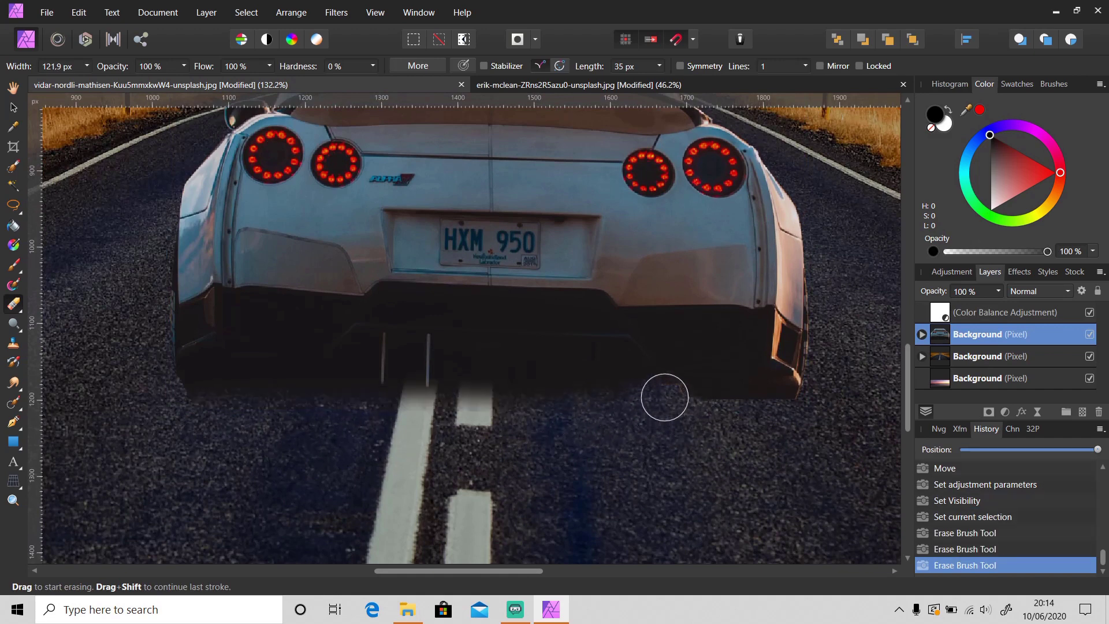
- Add a pixel layer above the road layer and paint a soft black shadow beneath the car with a 149.7 px brush
click(1011, 362)
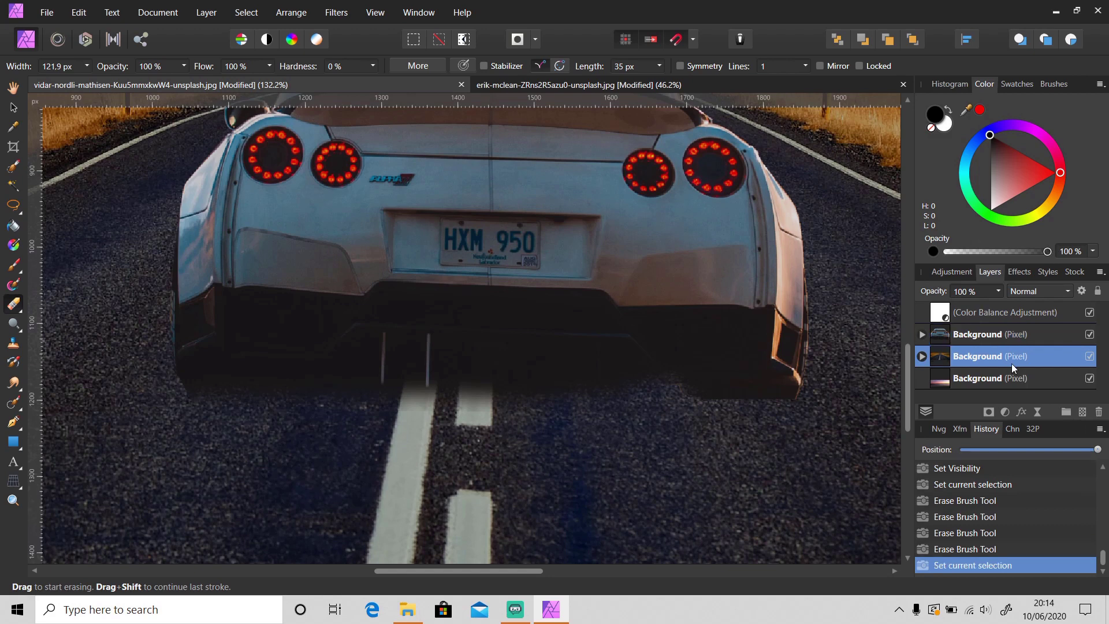
click(1082, 413)
key(b)
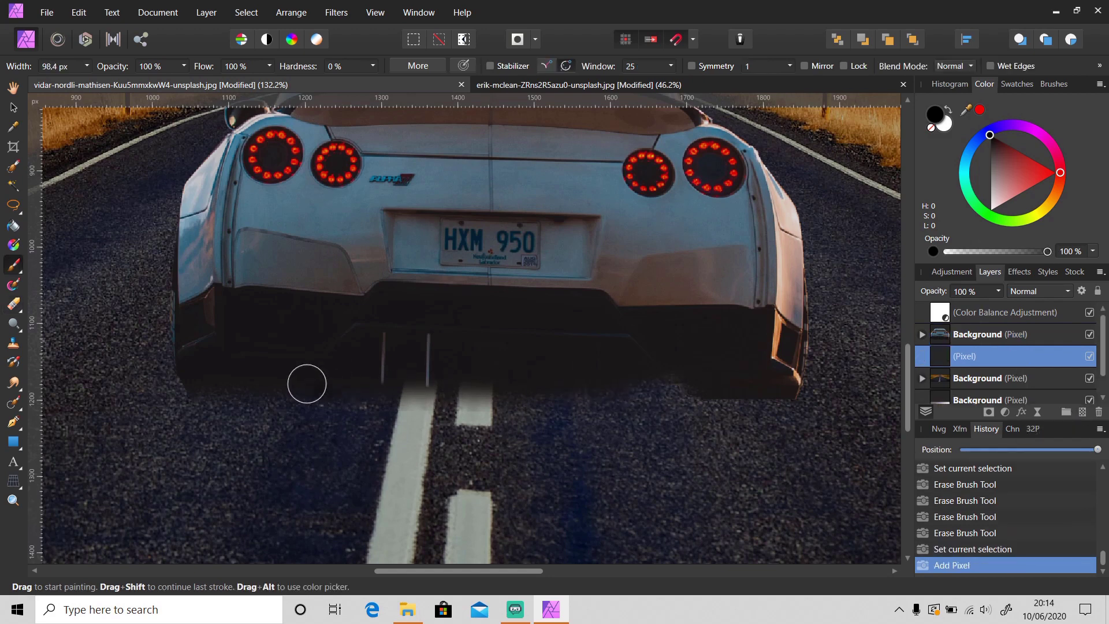
key(bracketright)
key(bracketright)
key(bracketright)
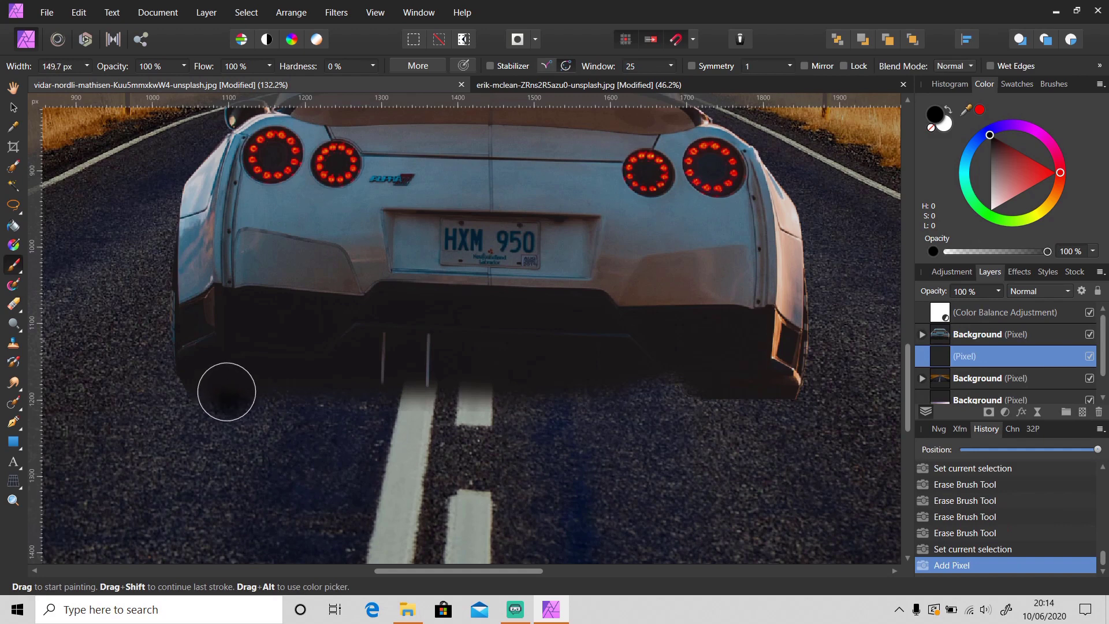
mouse_move(213, 387)
mouse_down()
mouse_move(579, 399)
mouse_move(311, 399)
mouse_move(780, 393)
mouse_move(378, 400)
mouse_move(417, 400)
mouse_up()
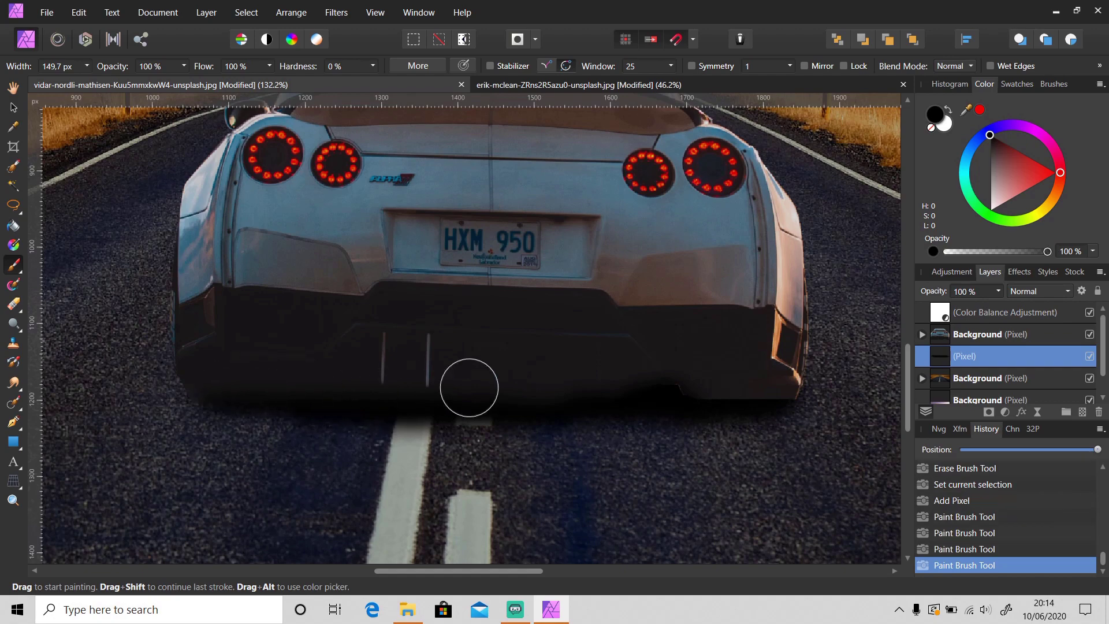
scroll(564, 389, down, 5)
scroll(606, 398, down, 2)
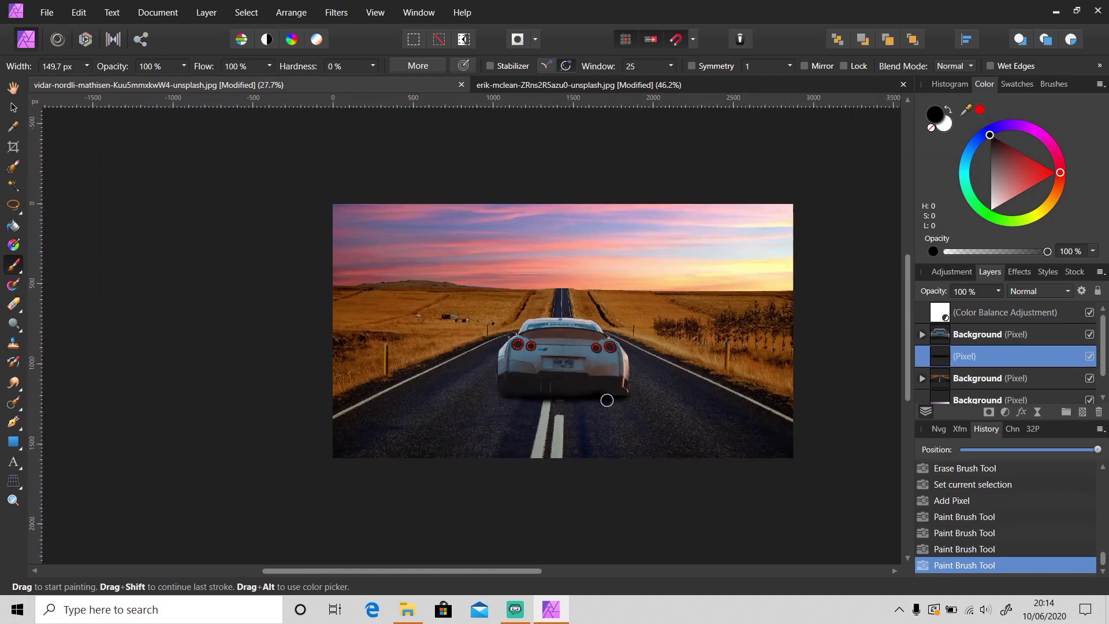
scroll(605, 398, up, 2)
drag(438, 389, 456, 389)
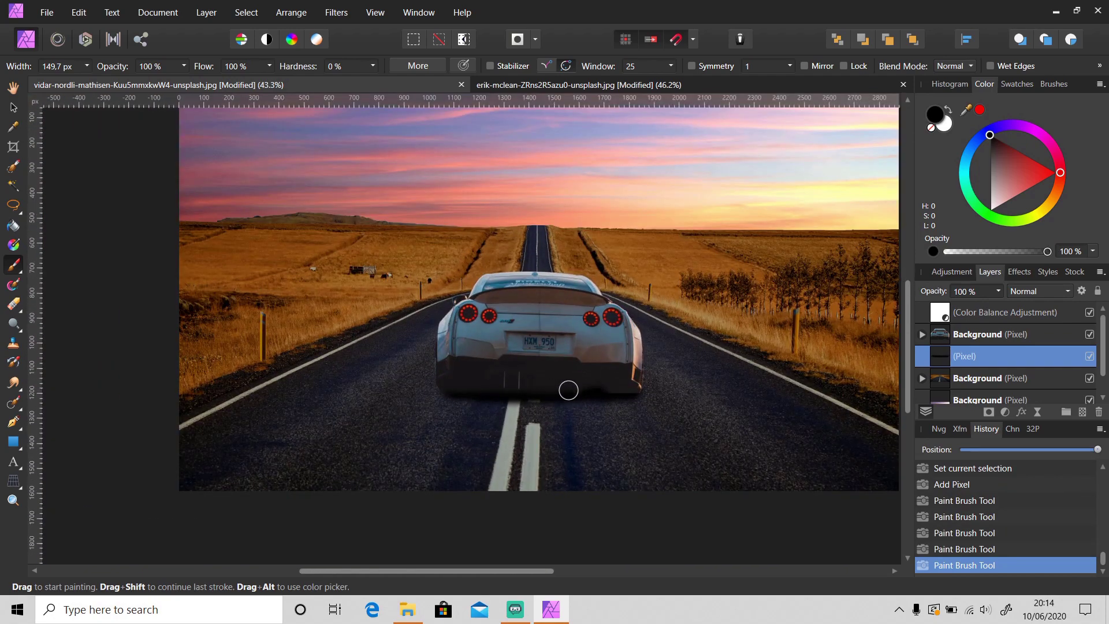
- Raise the Black Level of the car layer's nested Levels adjustment to 10%
click(922, 334)
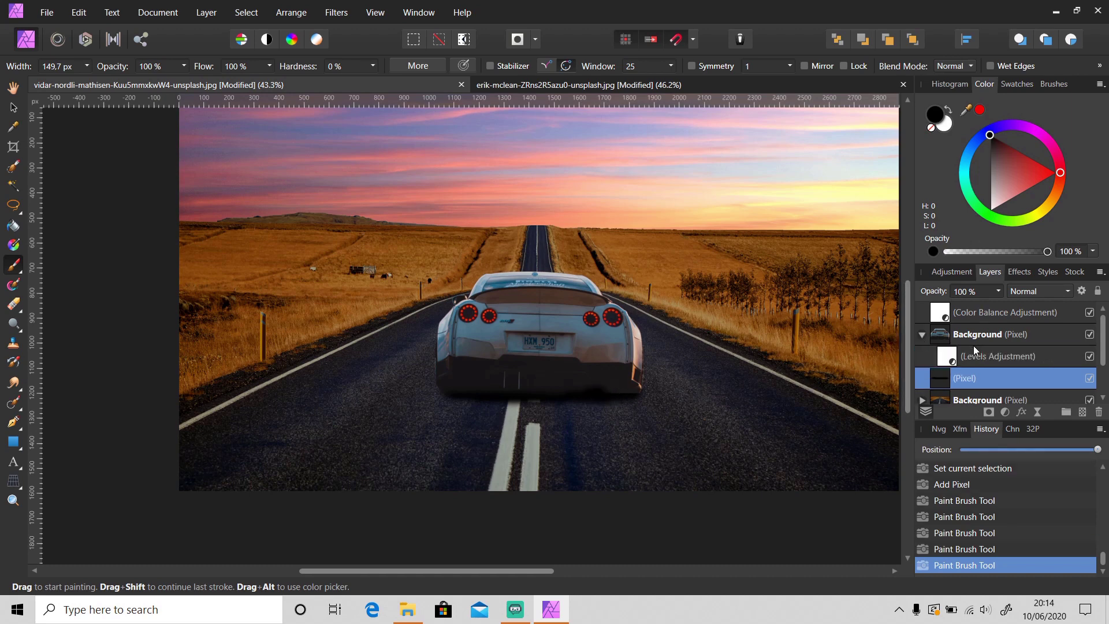
double_click(950, 357)
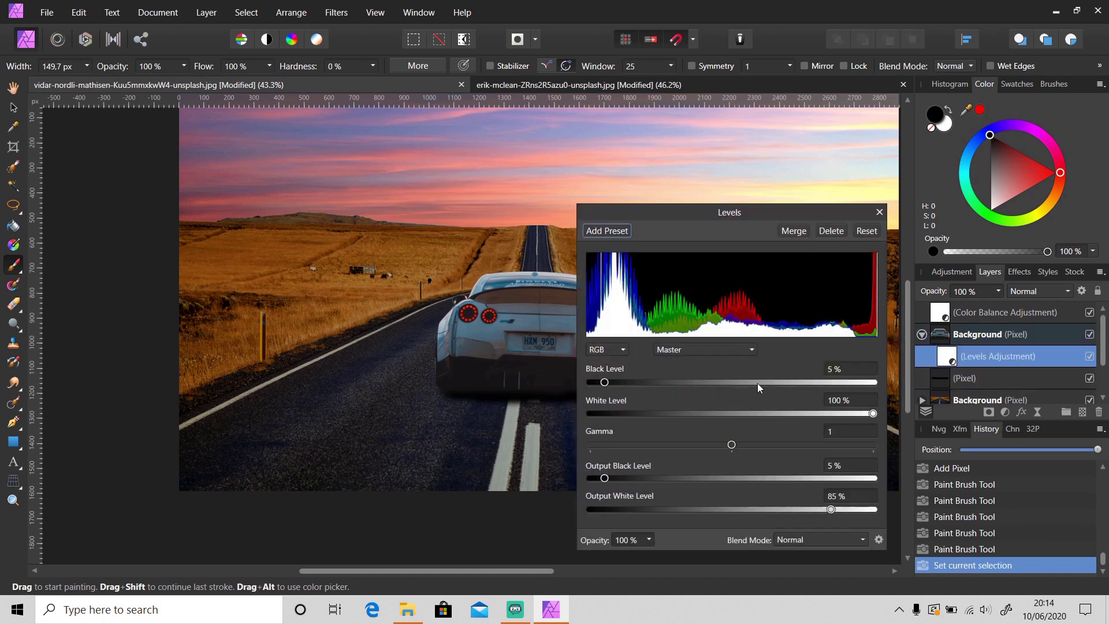
scroll(845, 374, down, 2)
scroll(845, 374, up, 8)
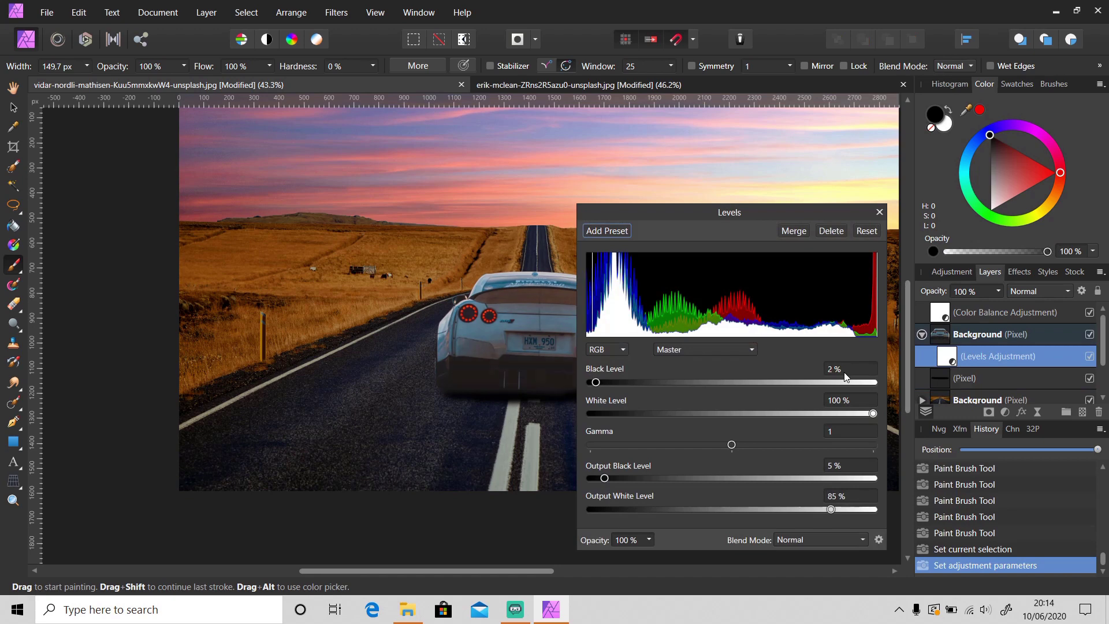
scroll(845, 376, down, 1)
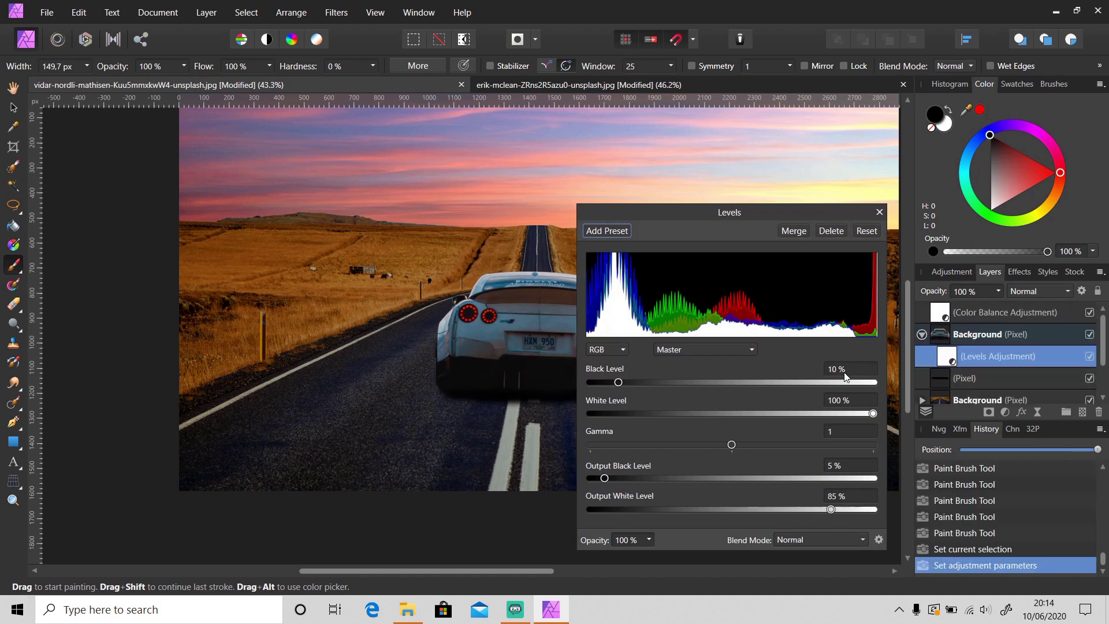
click(880, 212)
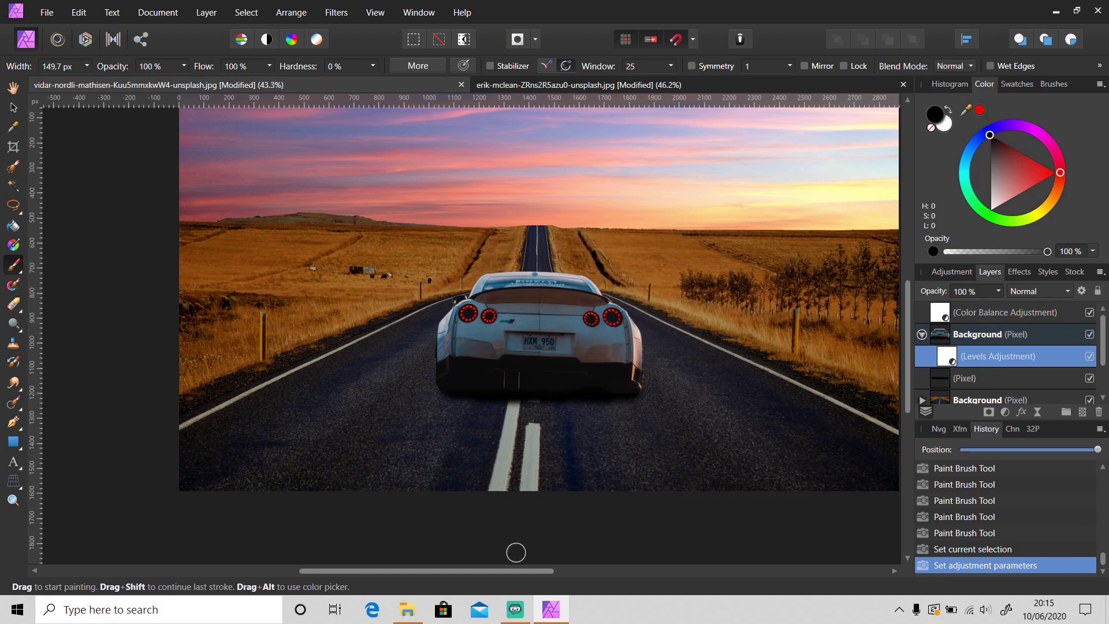
drag(516, 575, 550, 574)
scroll(574, 441, up, 2)
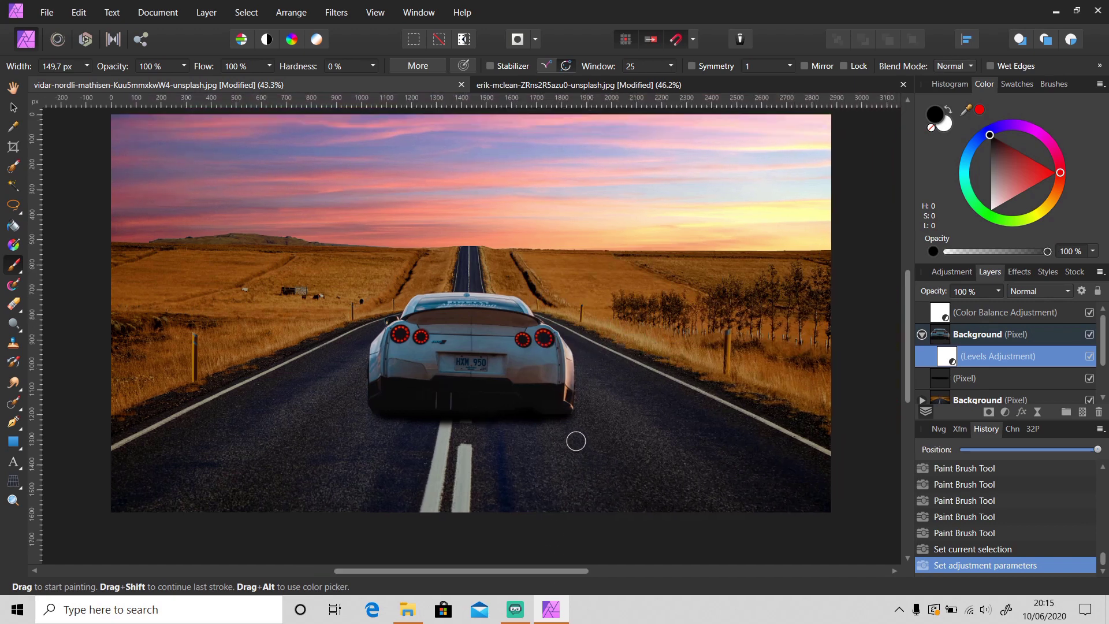
scroll(576, 442, down, 1)
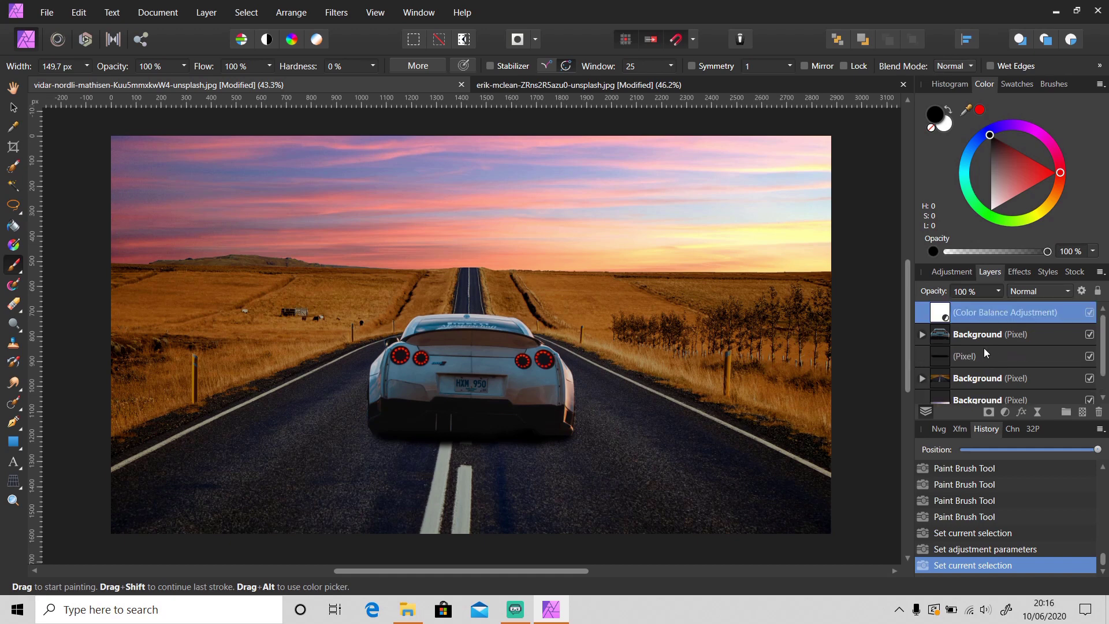
click(208, 13)
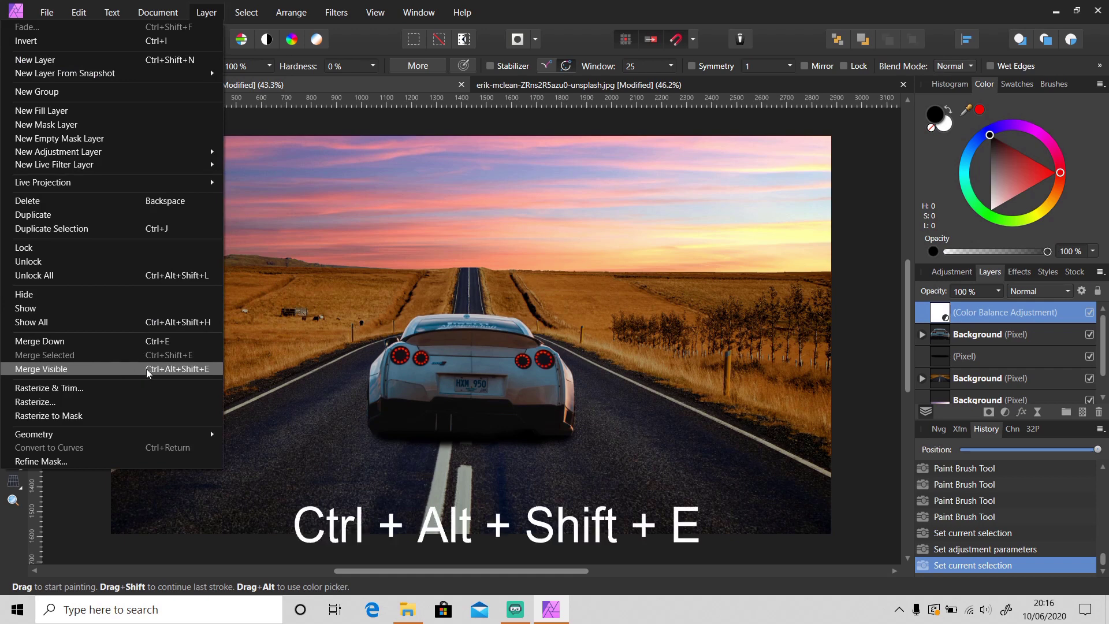
click(589, 37)
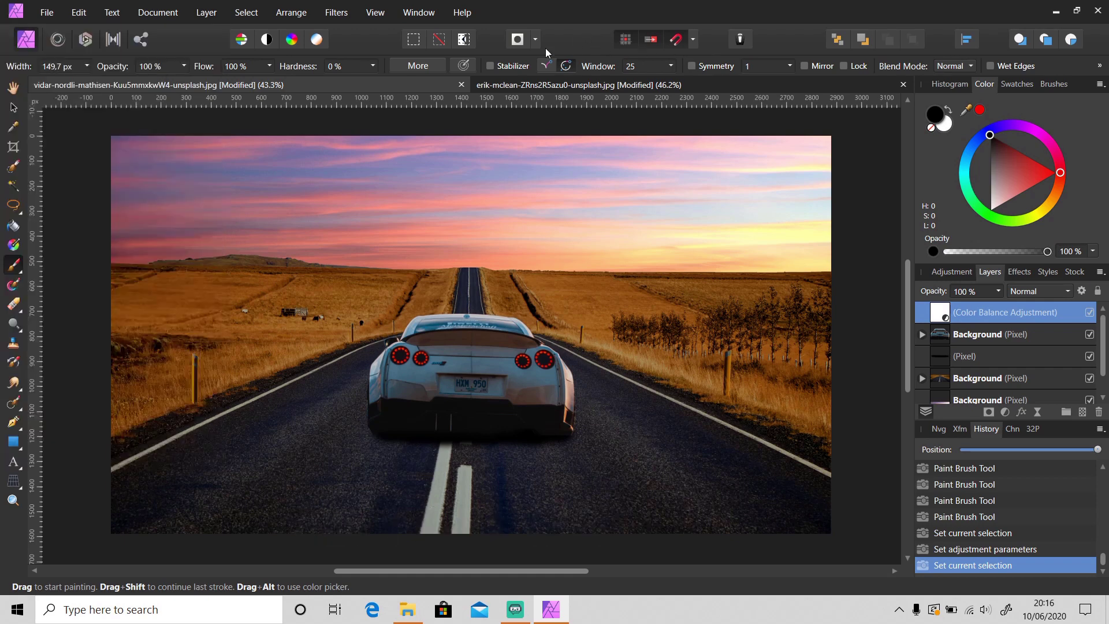
- Merge all visible layers into a new pixel layer and open it in the Develop persona
key(e)
key(ctrl+alt+shift+e)
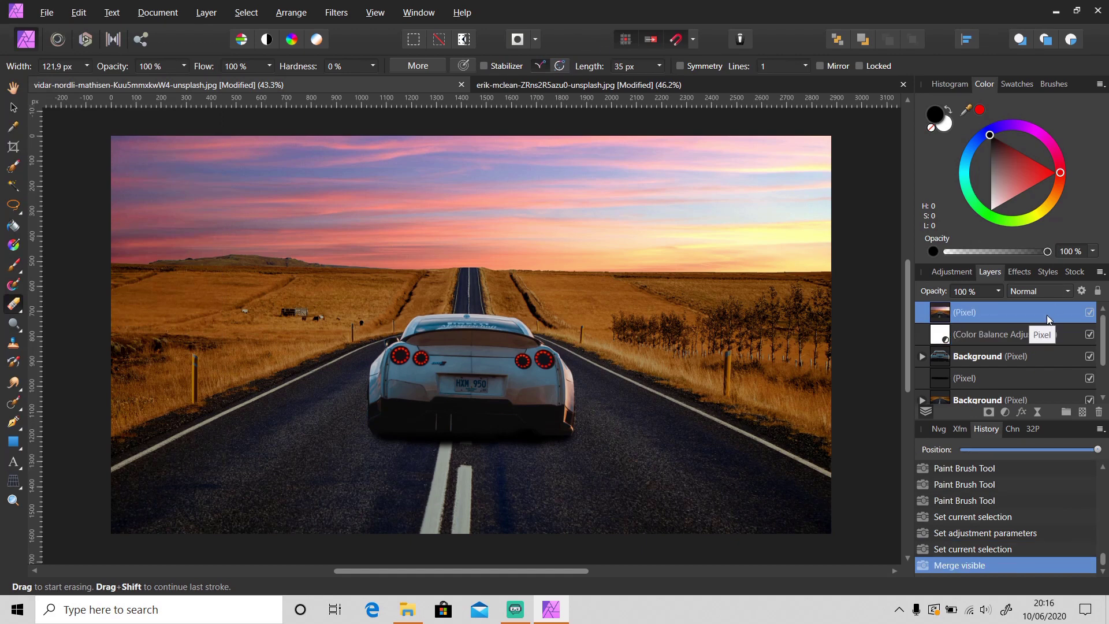
click(85, 39)
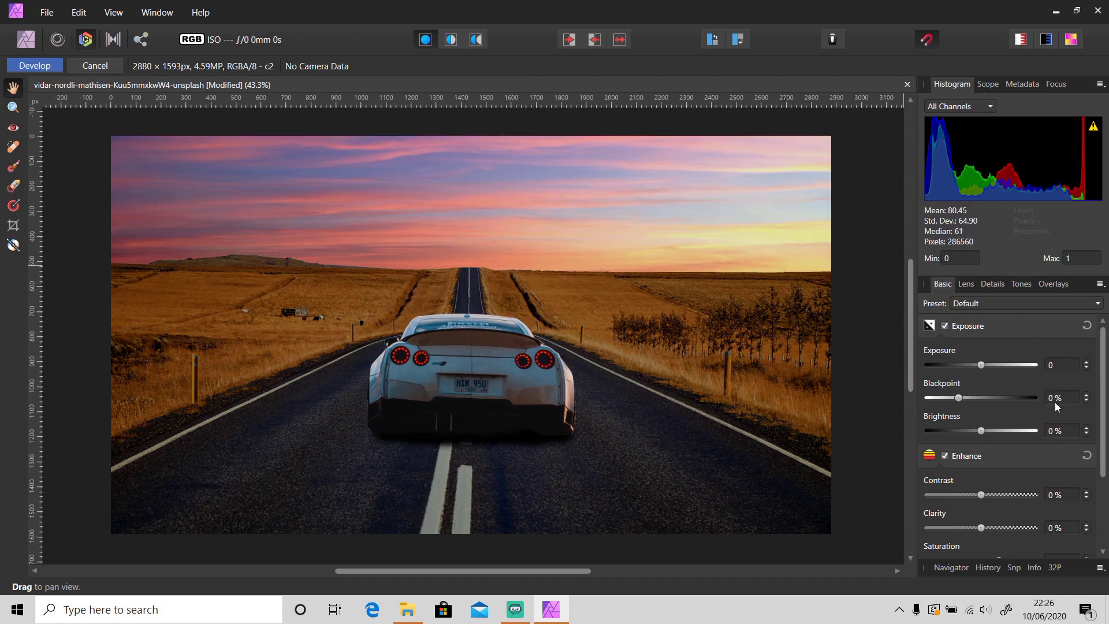
- Set the Blackpoint to 5%, Brightness to 12% and Contrast to -5% for the merged layer
scroll(1055, 401, up, 5)
scroll(1056, 431, up, 12)
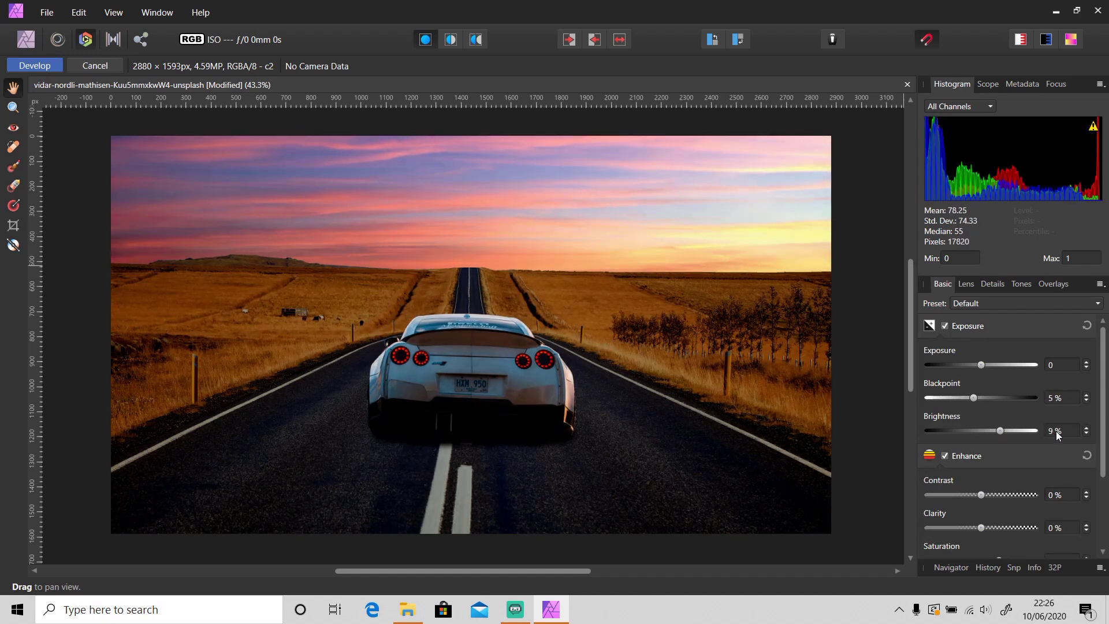
scroll(1065, 456, down, 1)
scroll(1062, 456, down, 1)
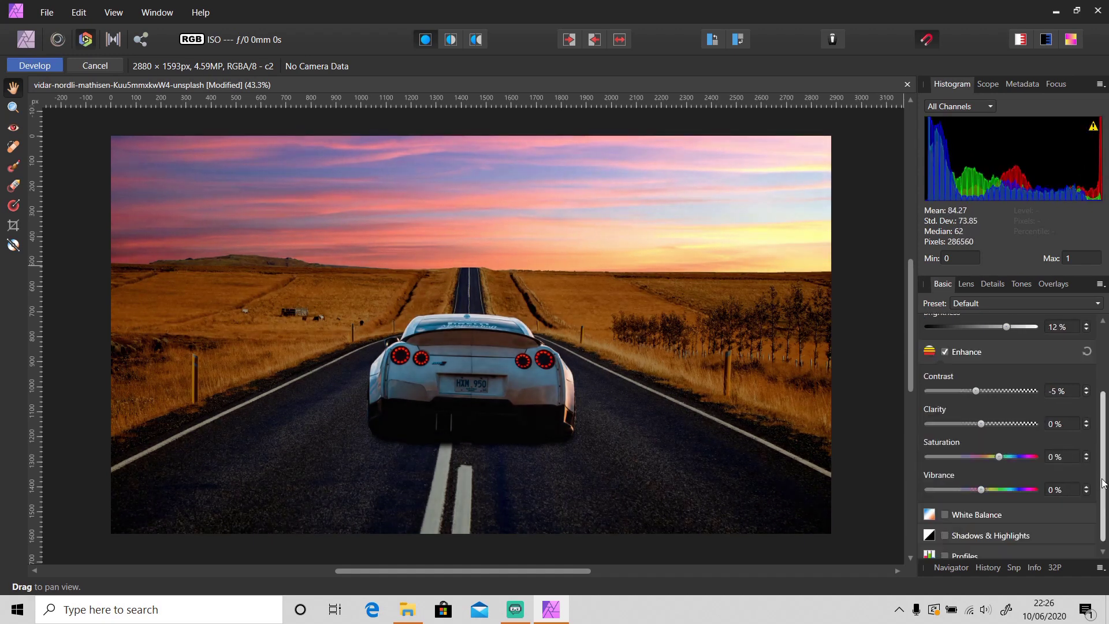
- Set the Clarity to -15%, Saturation to 10% and Vibrance to -8%
scroll(1063, 453, down, 1)
scroll(1064, 453, down, 15)
scroll(1062, 453, down, 1)
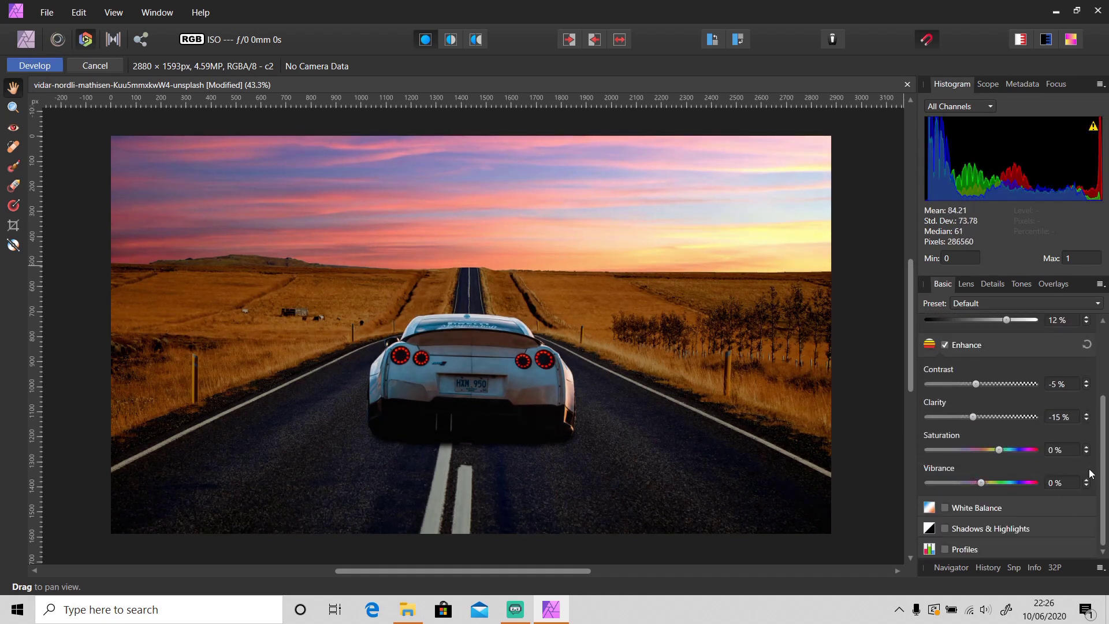
scroll(1066, 453, up, 6)
scroll(1065, 453, up, 4)
scroll(1059, 480, down, 8)
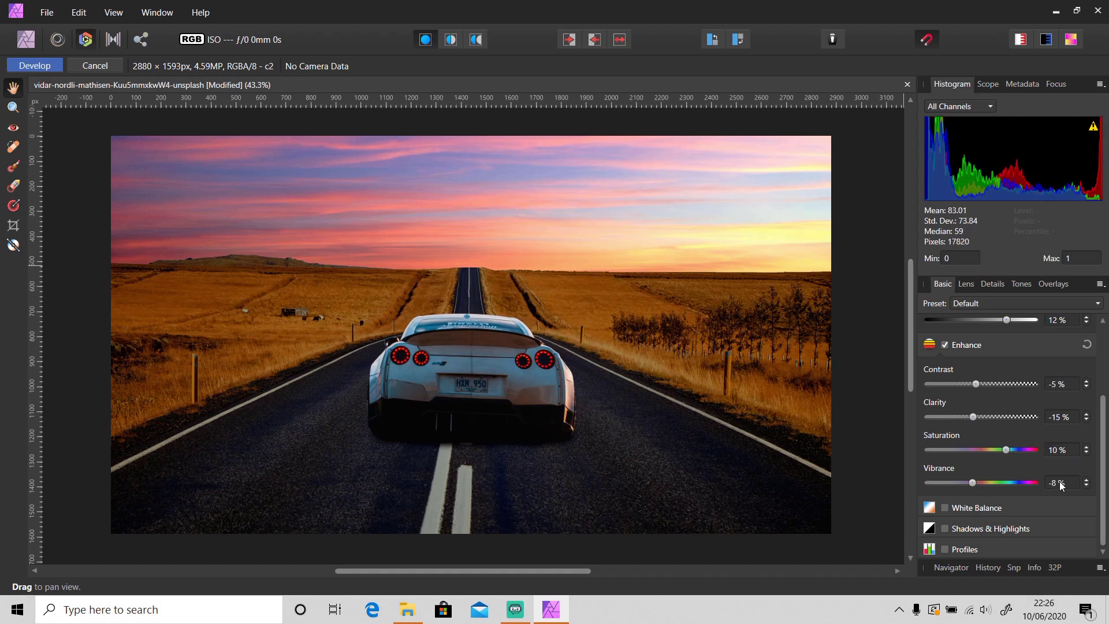
- Enable Shadows & Highlights with Shadows at about 9% and Highlights at about -1%
click(1026, 530)
scroll(1052, 521, down, 3)
scroll(1061, 503, up, 10)
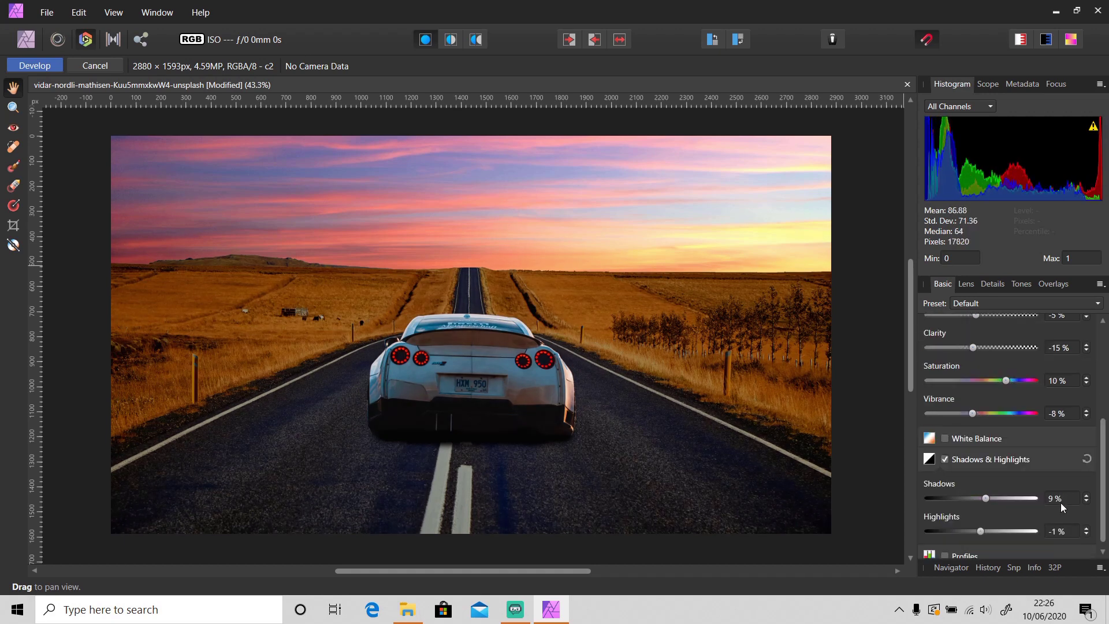
- Set the lens Distortion to about 2% and enable Noise Reduction with a raised Luminance amount
click(966, 284)
scroll(1059, 412, up, 3)
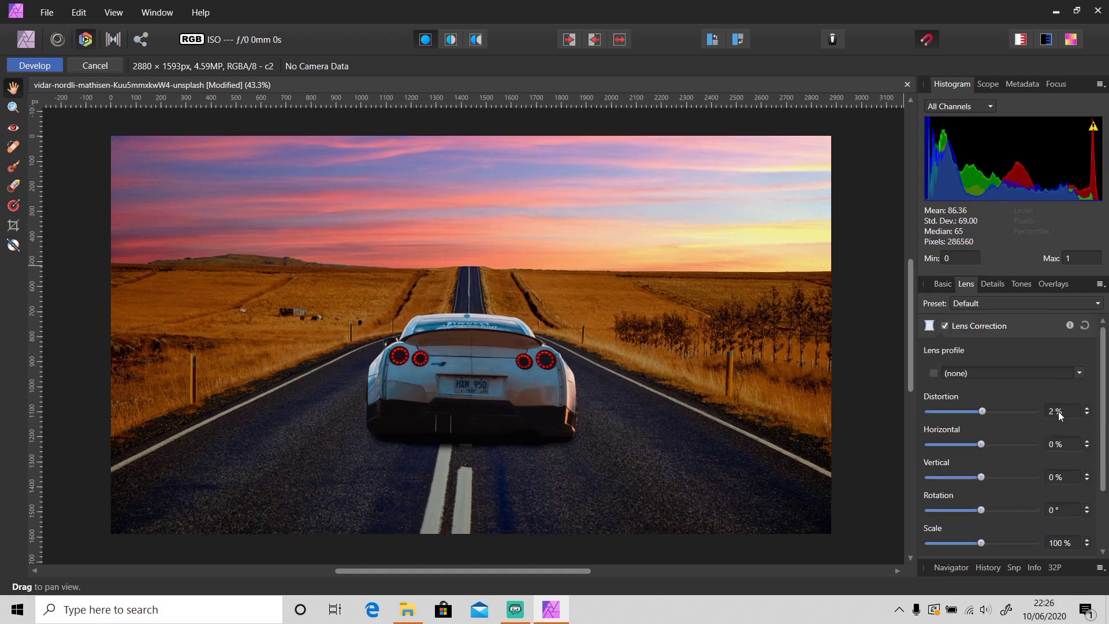
click(997, 289)
click(945, 346)
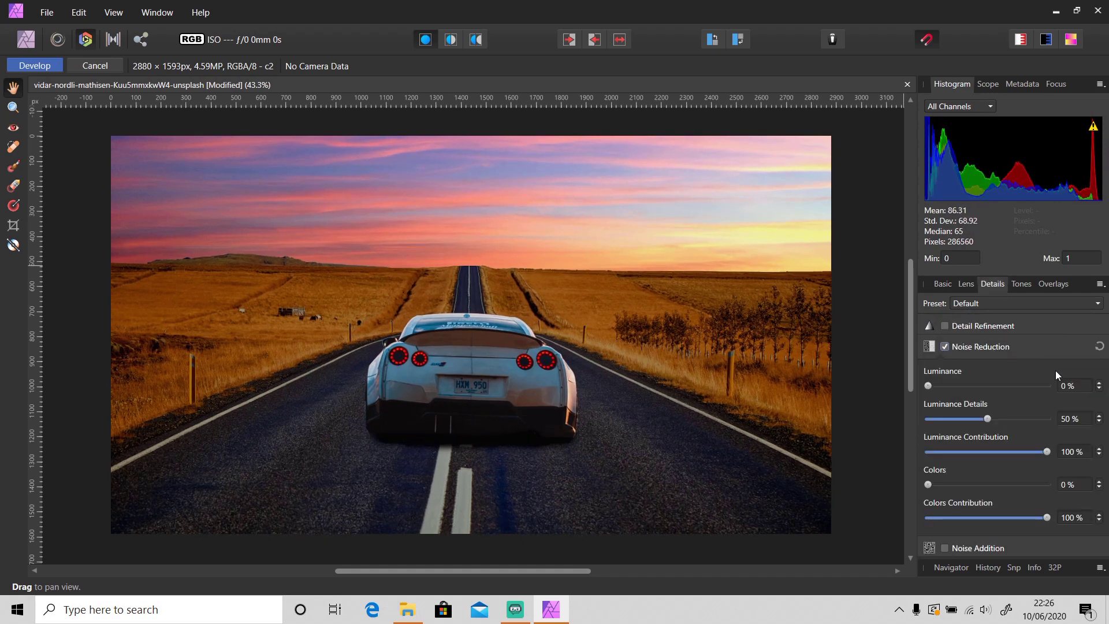
scroll(1076, 389, up, 16)
scroll(1076, 389, up, 4)
- Enable Curves and raise the darker tones slightly with a point on the lower part of the Master curve
click(1022, 283)
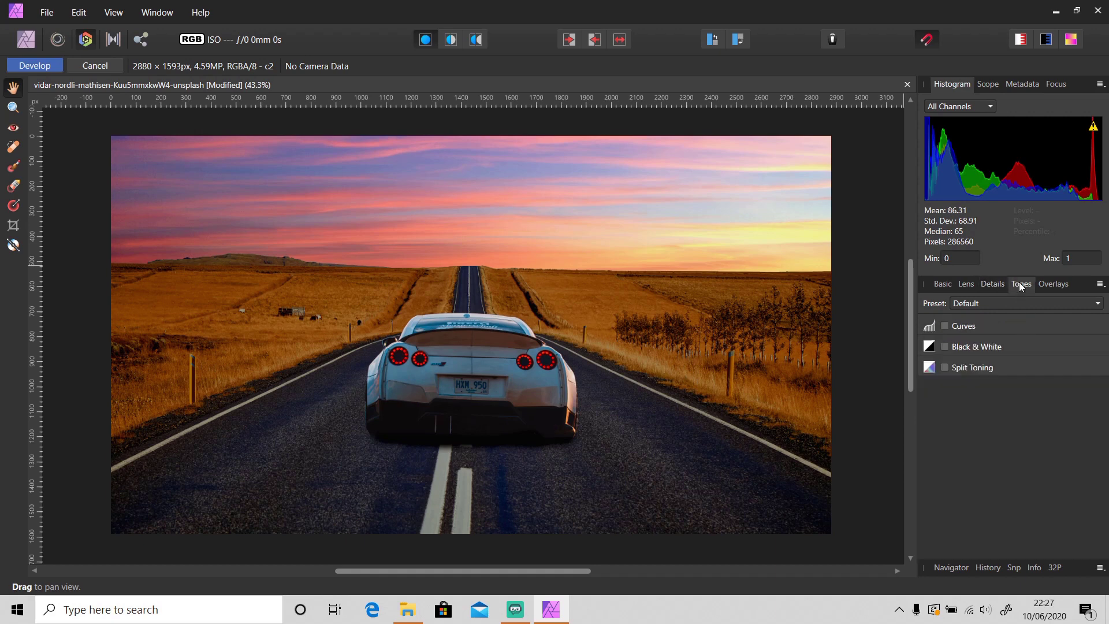
click(972, 327)
drag(978, 465, 975, 463)
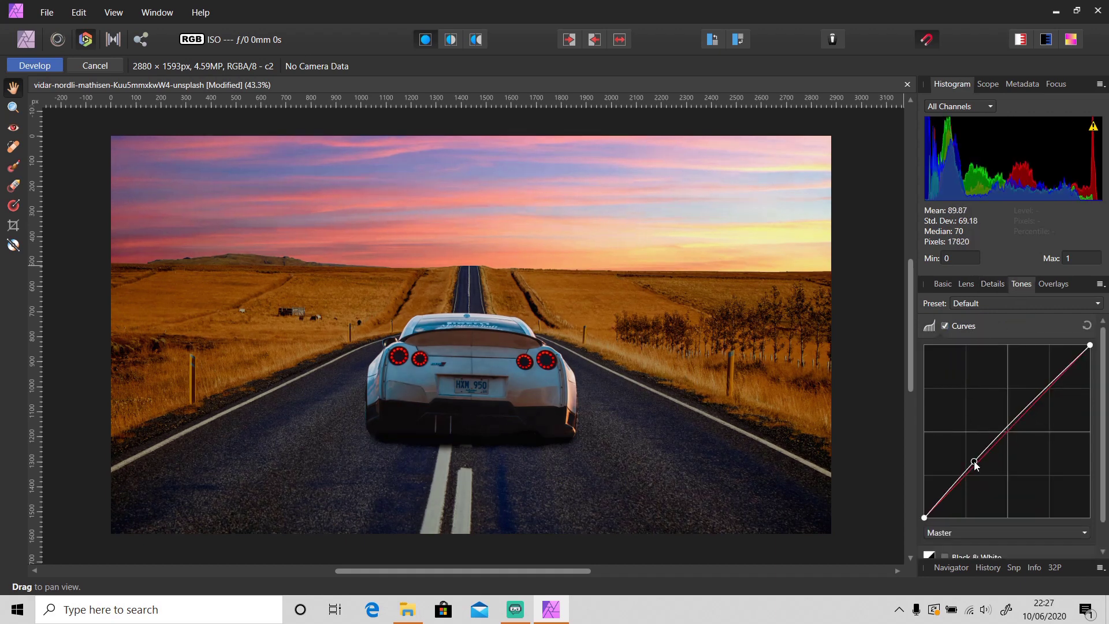
click(1016, 426)
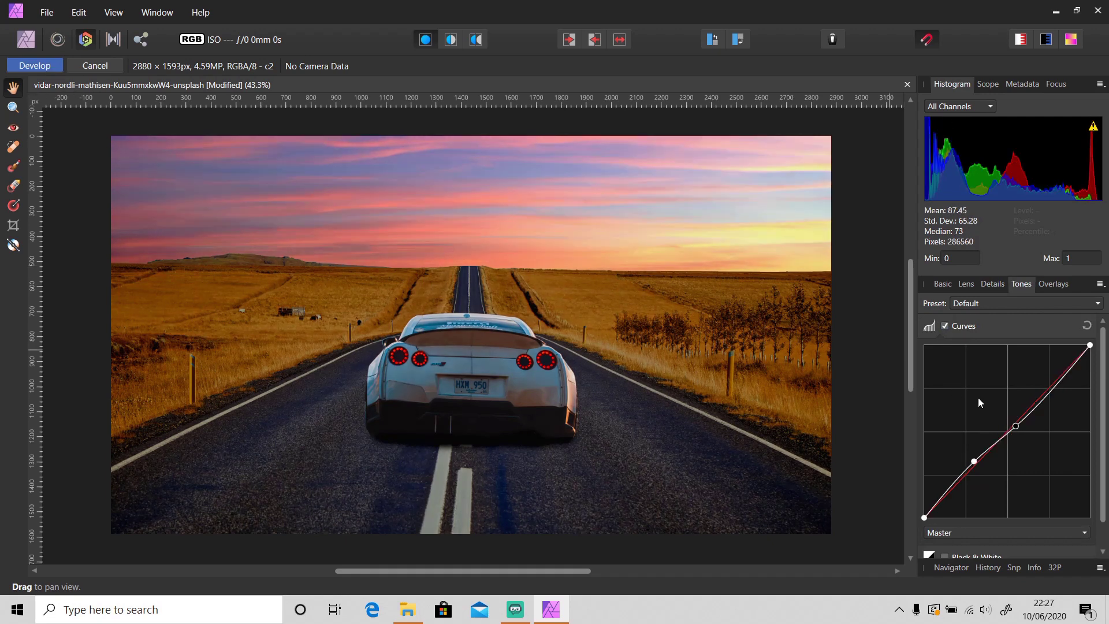
click(1016, 427)
key(Delete)
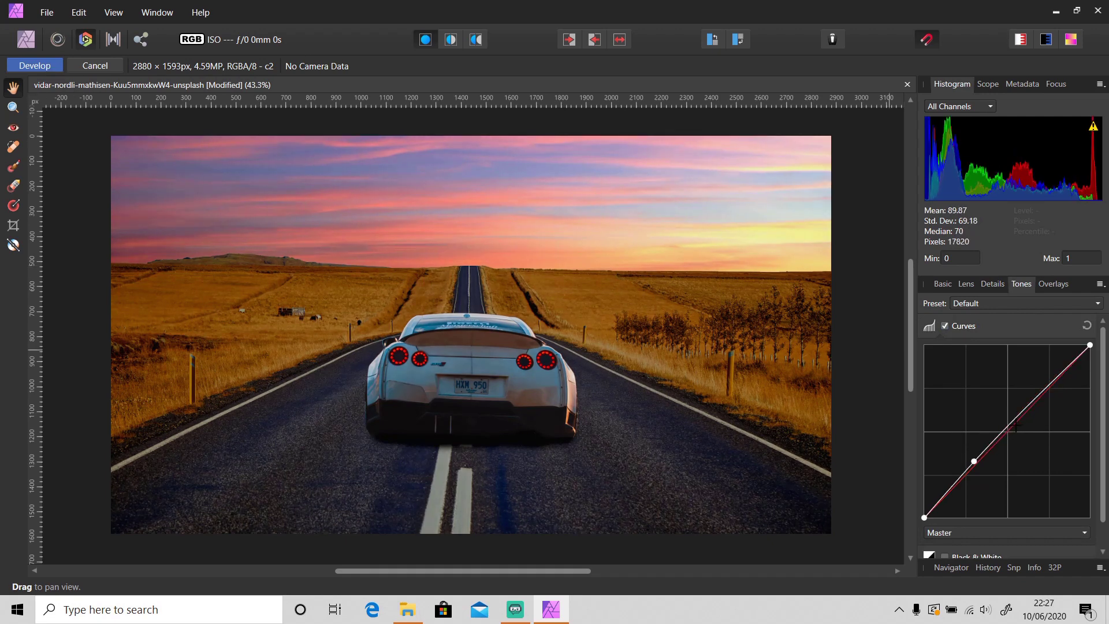
- Add a second Master curve point just past the middle, keep it close to the diagonal, and apply the development
click(1016, 422)
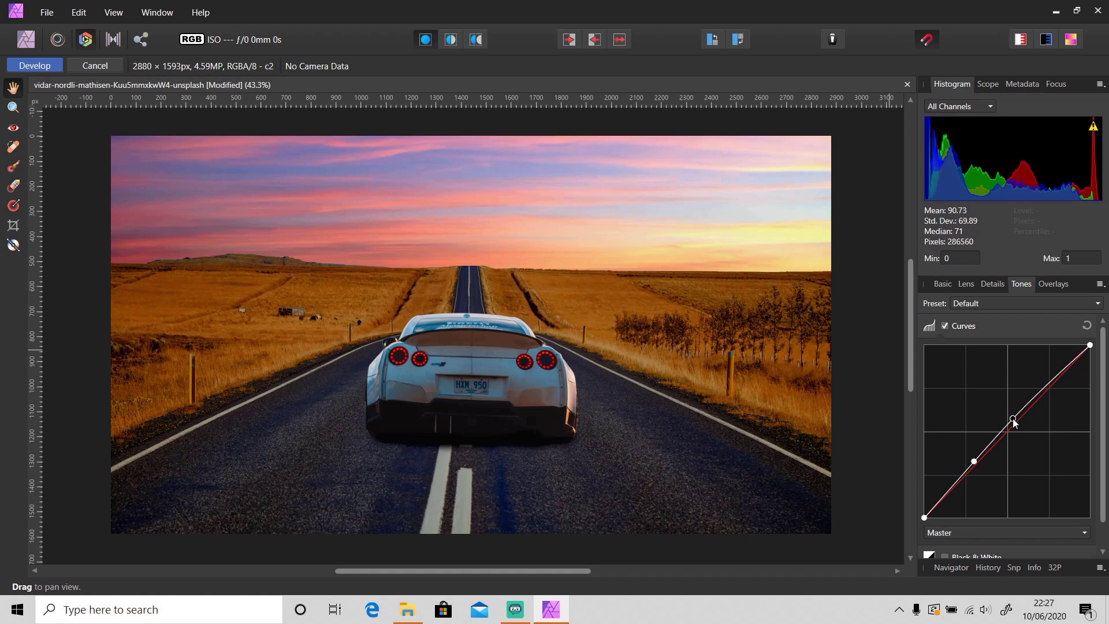
drag(1016, 422, 1018, 423)
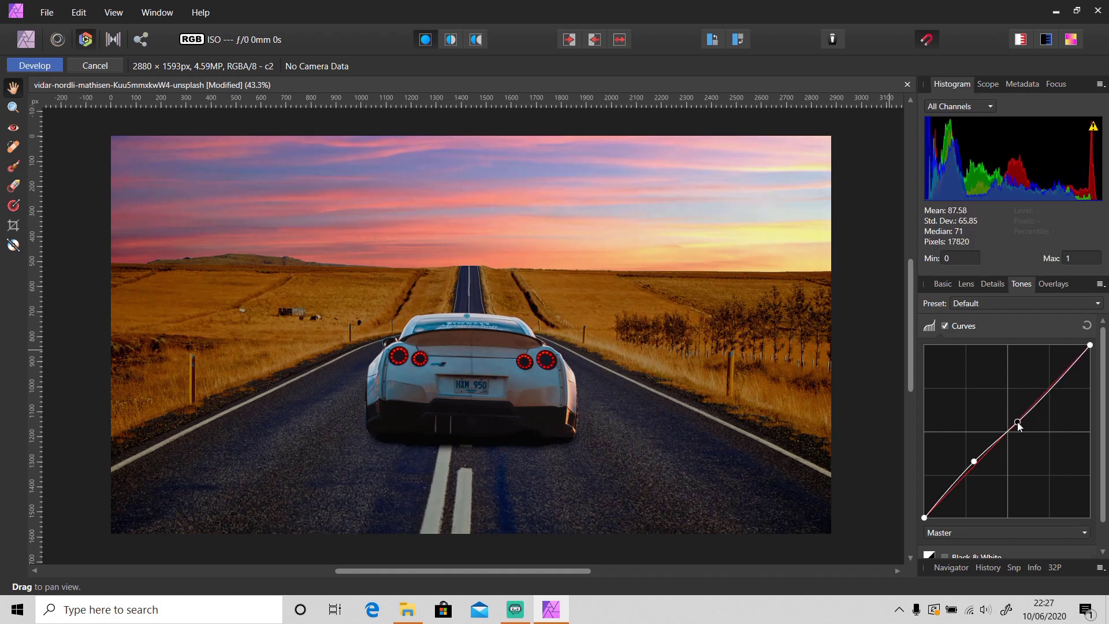
click(35, 66)
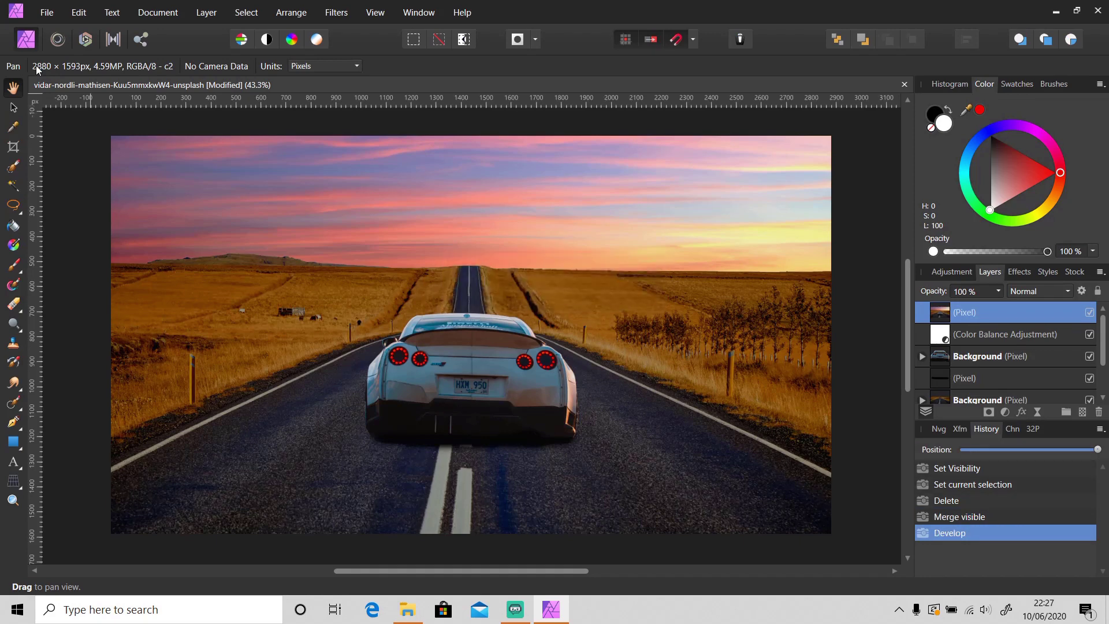
- Toggle the visibility of the developed merged layer to compare the composite before and after, leaving it shown
click(976, 334)
click(982, 318)
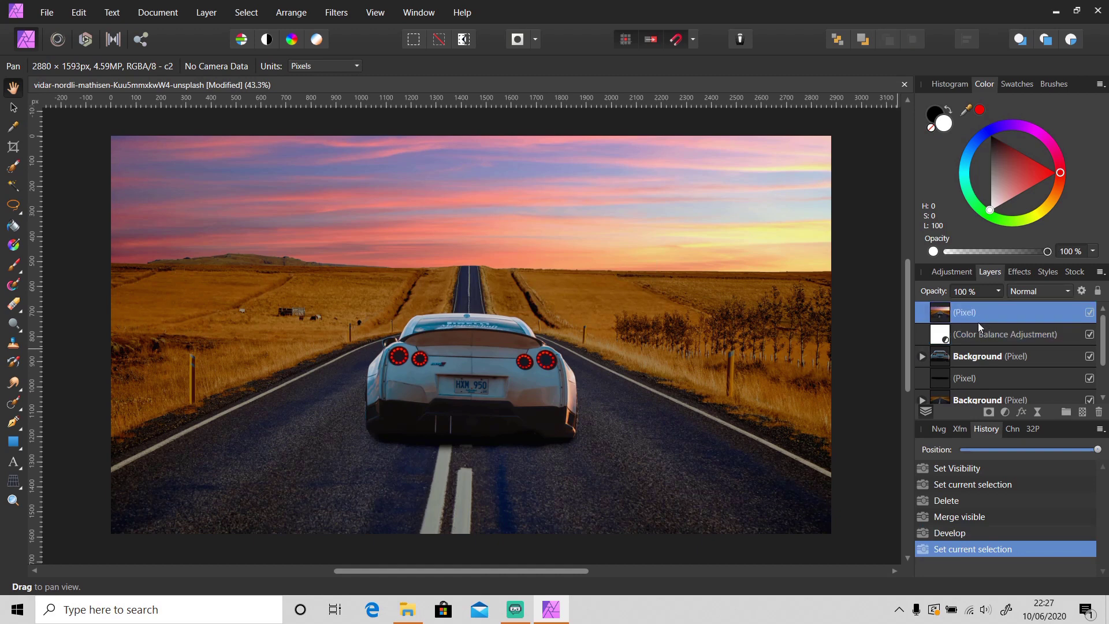
click(1090, 313)
click(1091, 313)
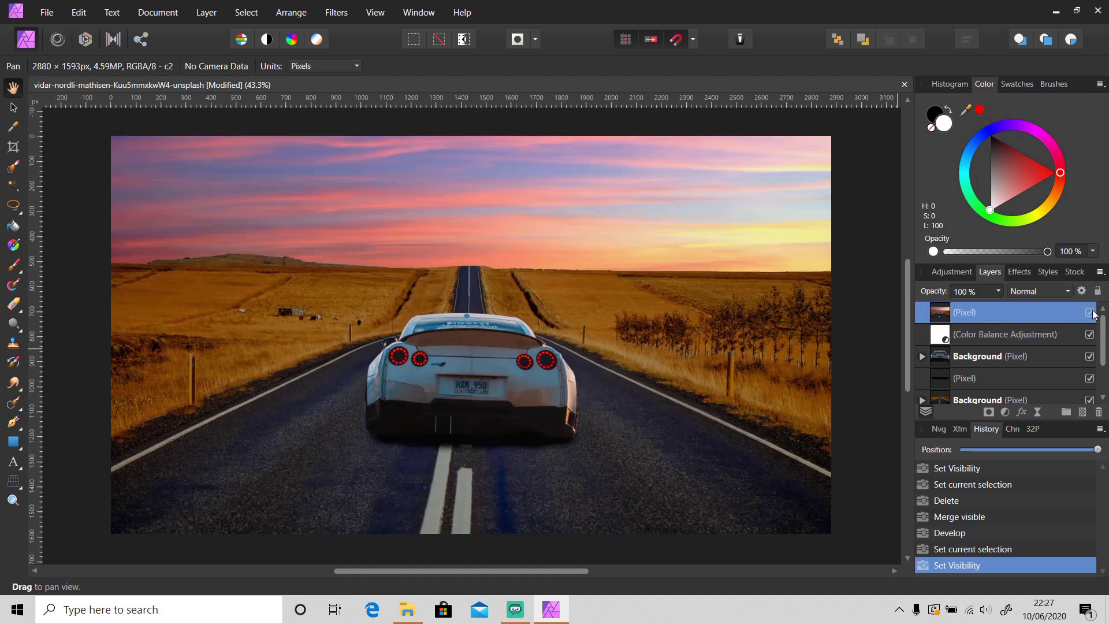
click(1090, 313)
click(1090, 313)
- Export the whole document as a best-quality JPEG at 2880 × 1593 px, replacing the existing file Untitled in the Source folder
click(47, 12)
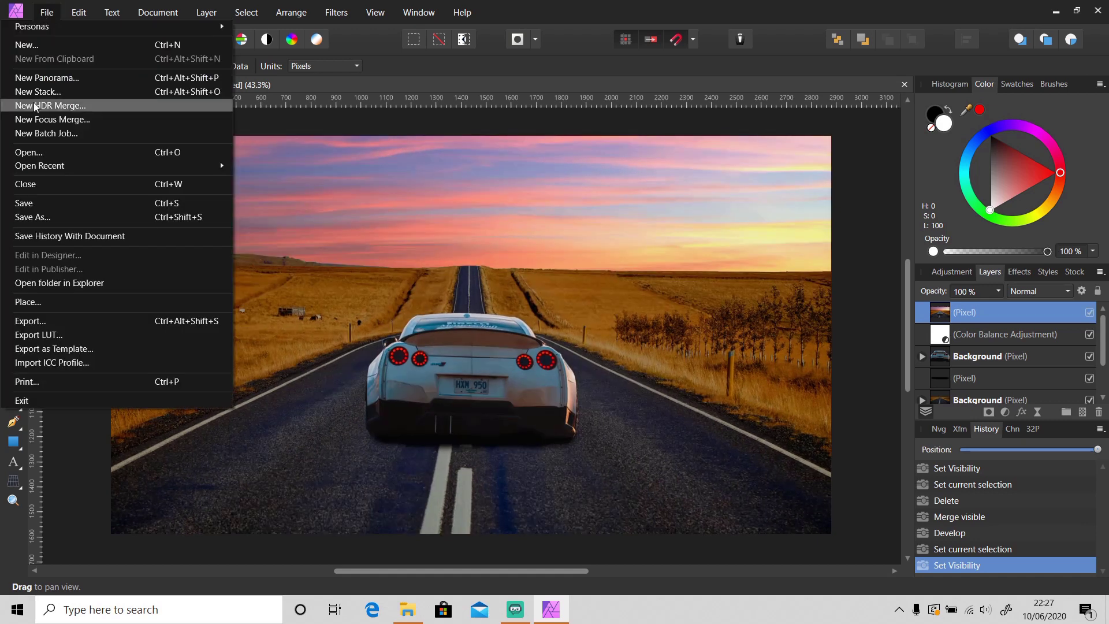
click(41, 319)
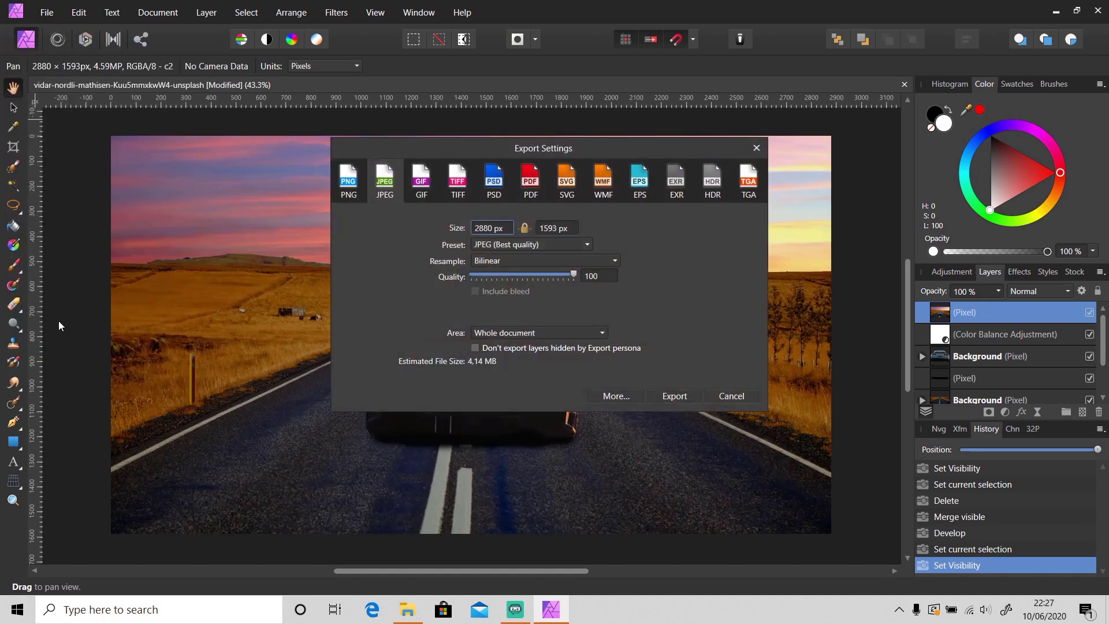
click(674, 394)
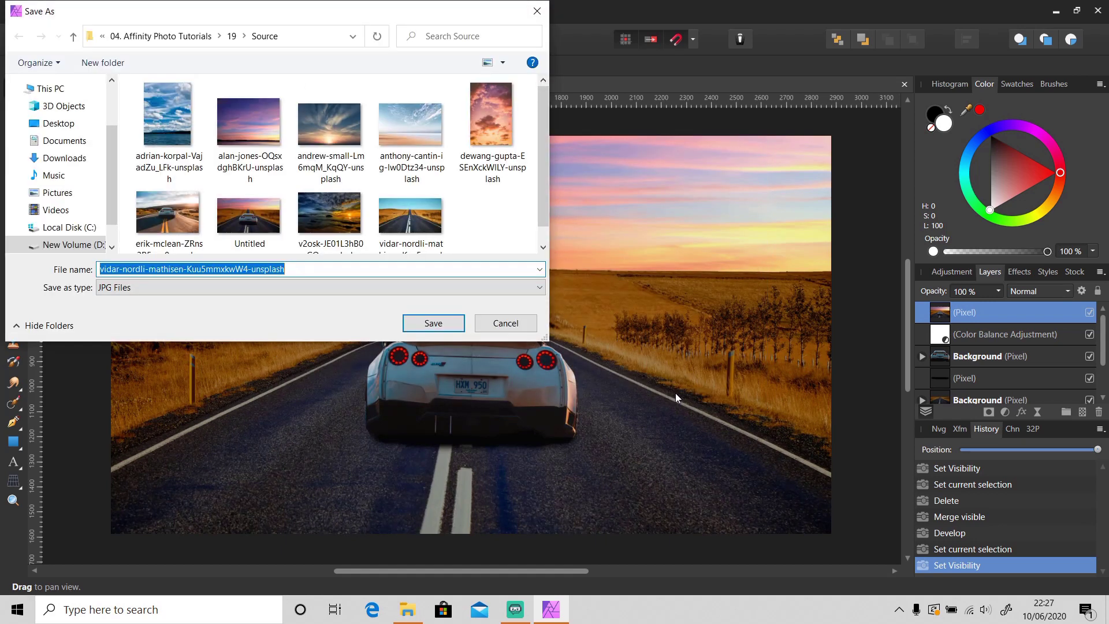
click(248, 218)
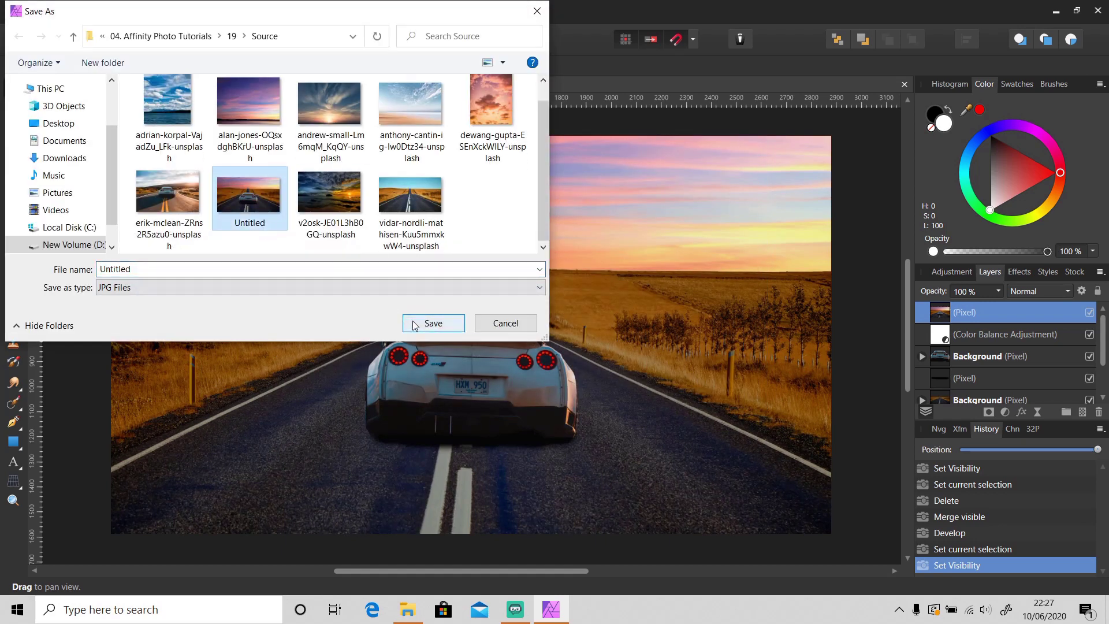
click(415, 325)
click(584, 363)
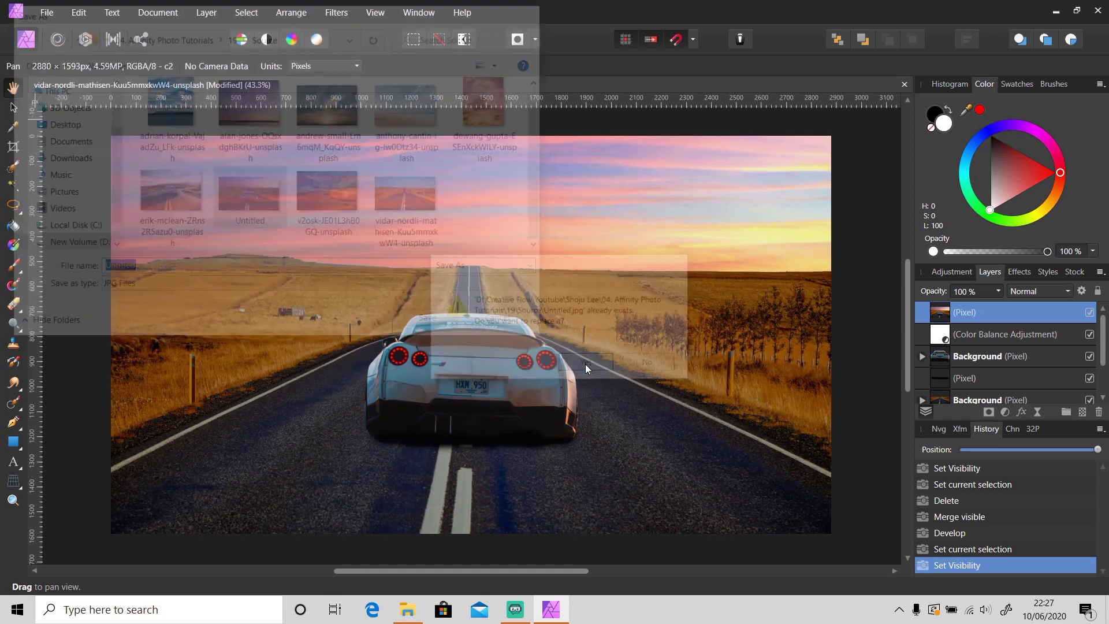